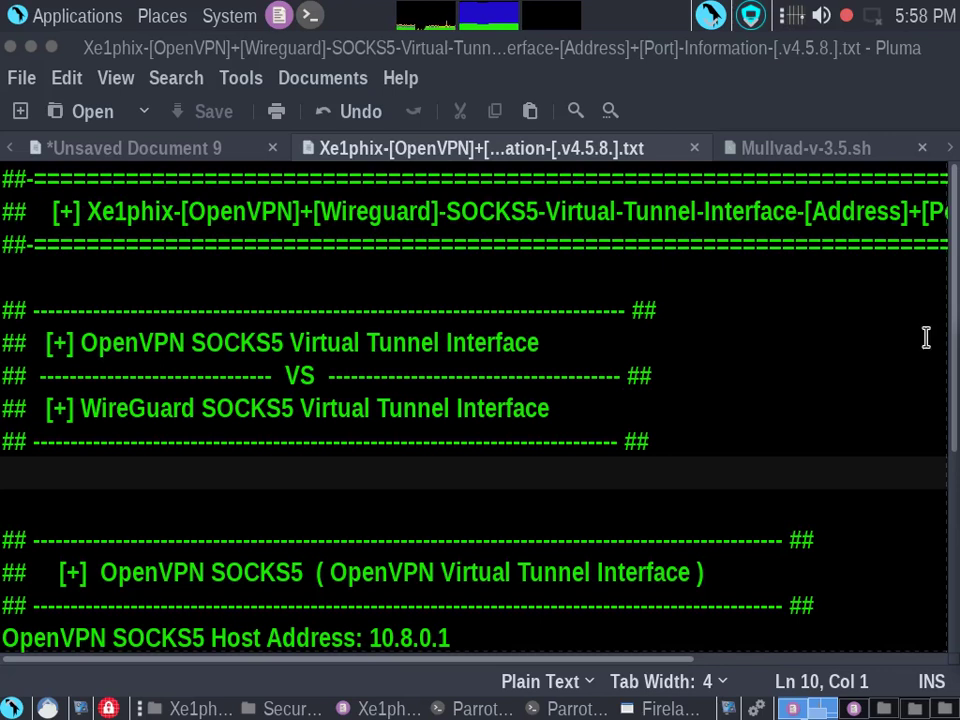
Review the WireGuard SOCKS5 host 10.64.0.1 and port 1080 in the Pluma notes
{"action": "left_click", "coordinate": [481, 467]}
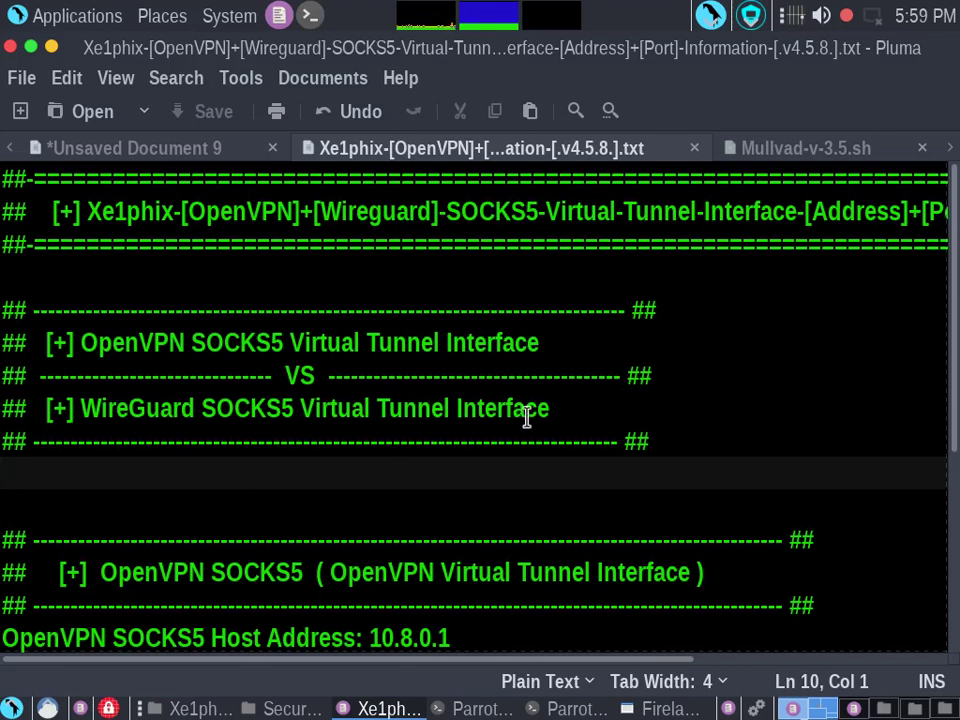
{"action": "scroll", "coordinate": [615, 410], "scroll_direction": "down", "scroll_amount": 3}
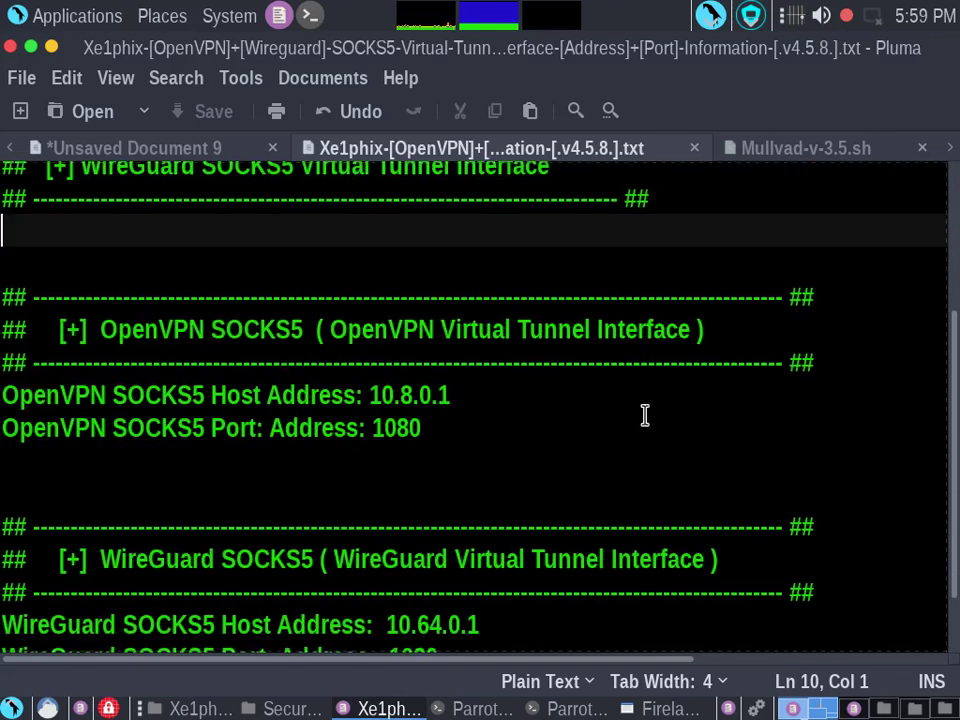
{"action": "left_click", "coordinate": [587, 571]}
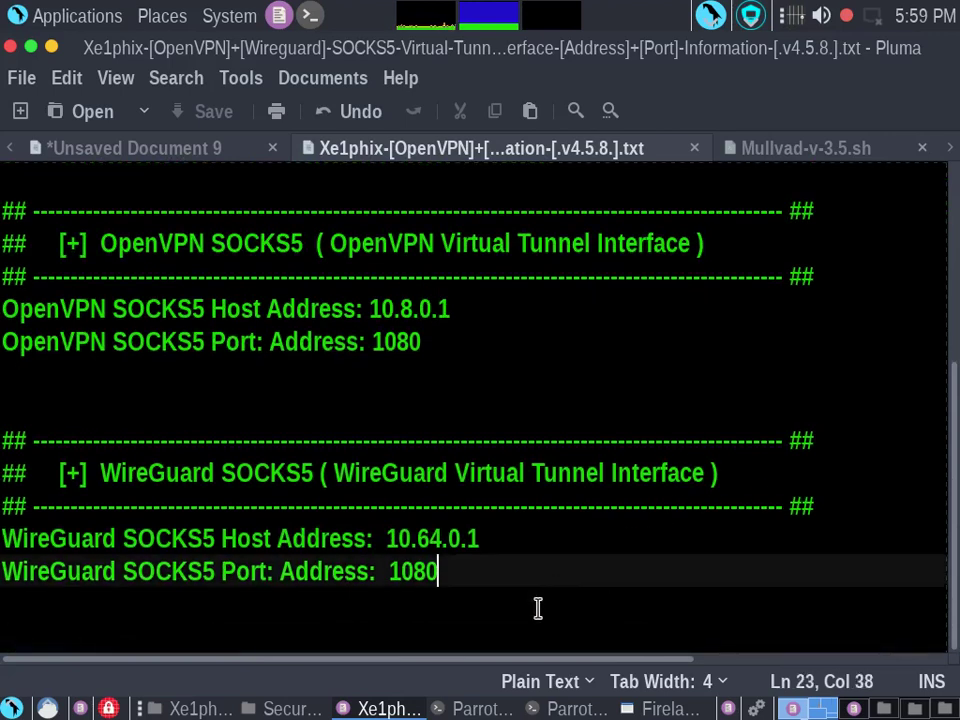
{"action": "left_click", "coordinate": [538, 608]}
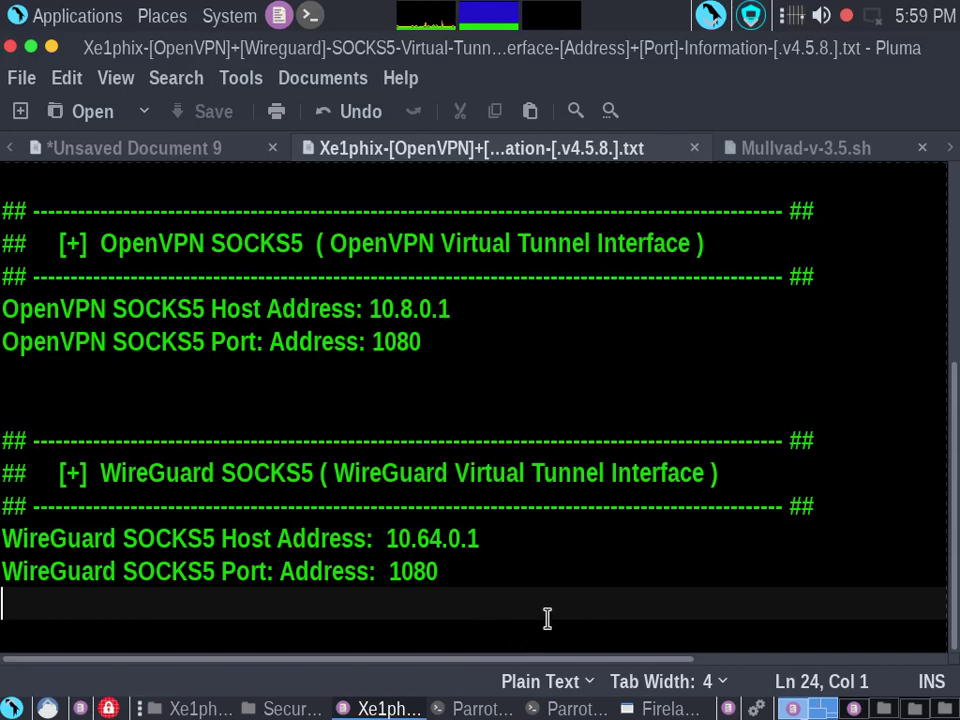
{"action": "left_click", "coordinate": [660, 710]}
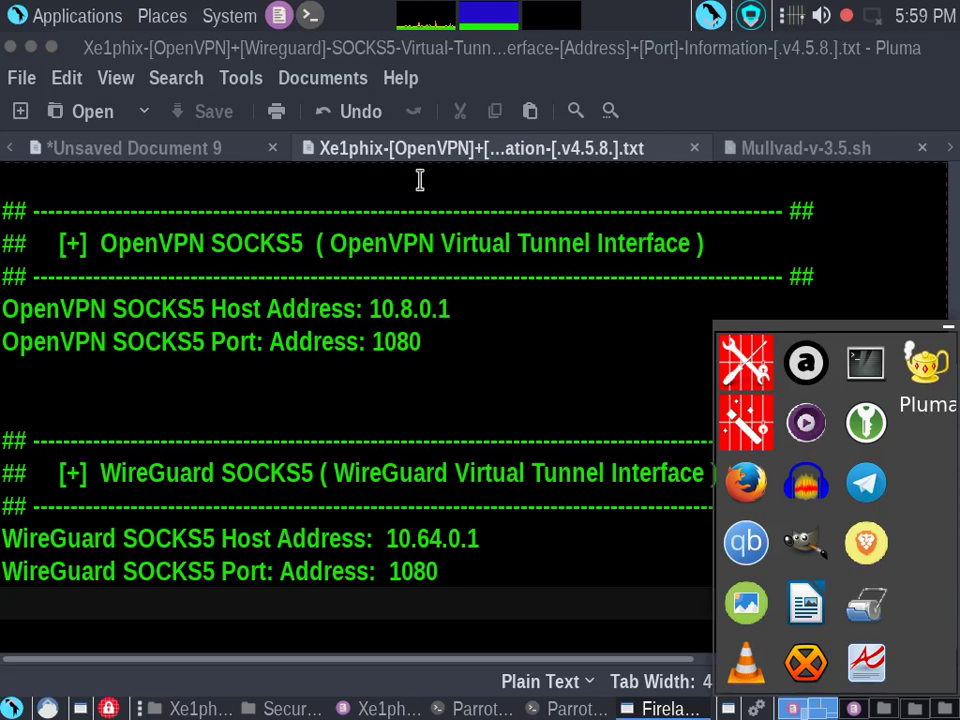
Launch Mullvad VPN and set its tunnel protocol to WireGuard in Advanced settings
{"action": "left_click", "coordinate": [70, 15]}
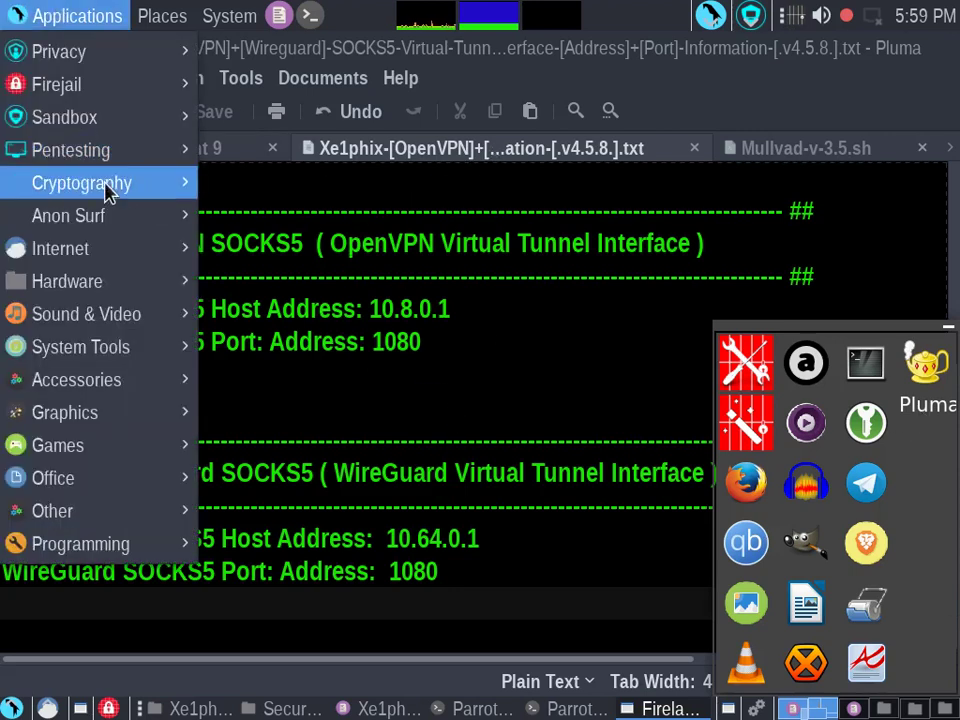
{"action": "mouse_move", "coordinate": [68, 216]}
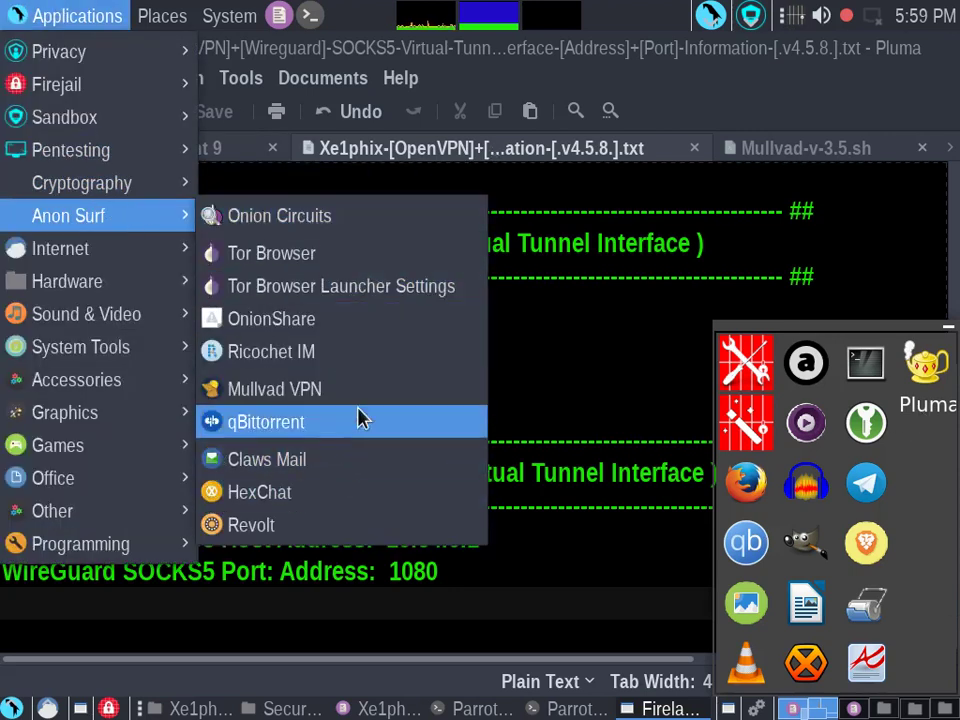
{"action": "left_click", "coordinate": [364, 404]}
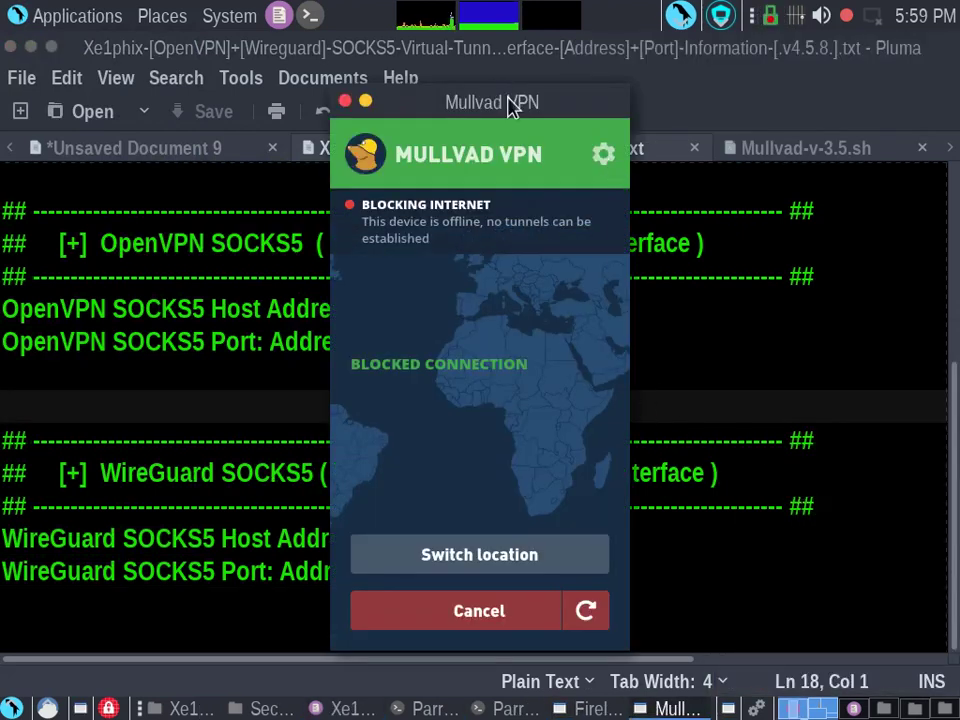
{"action": "left_click_drag", "start_coordinate": [507, 100], "coordinate": [837, 145]}
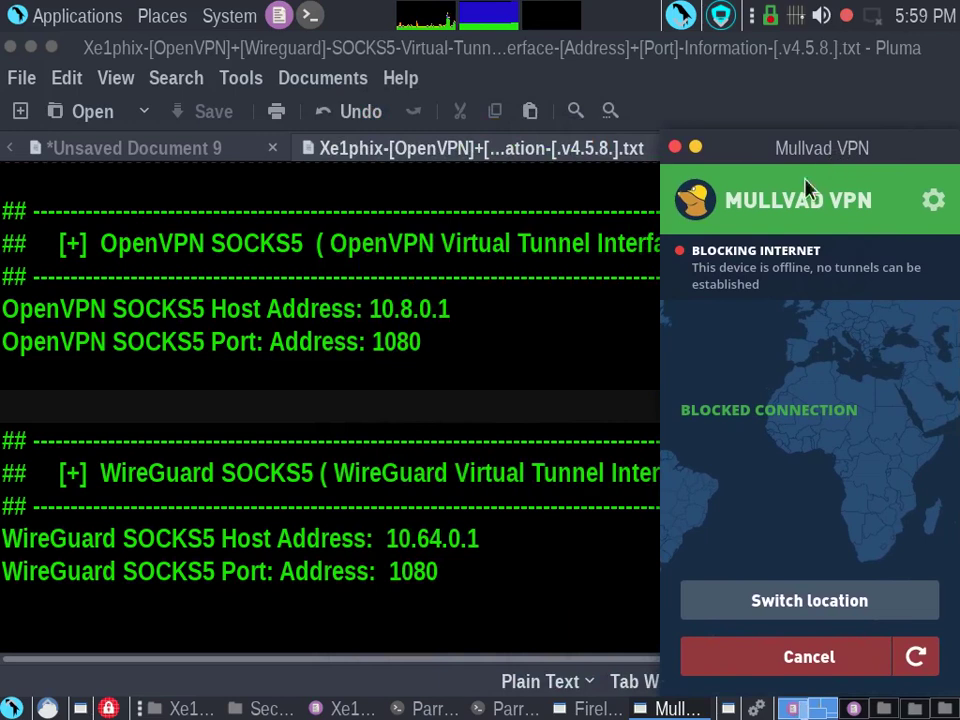
{"action": "left_click", "coordinate": [930, 200]}
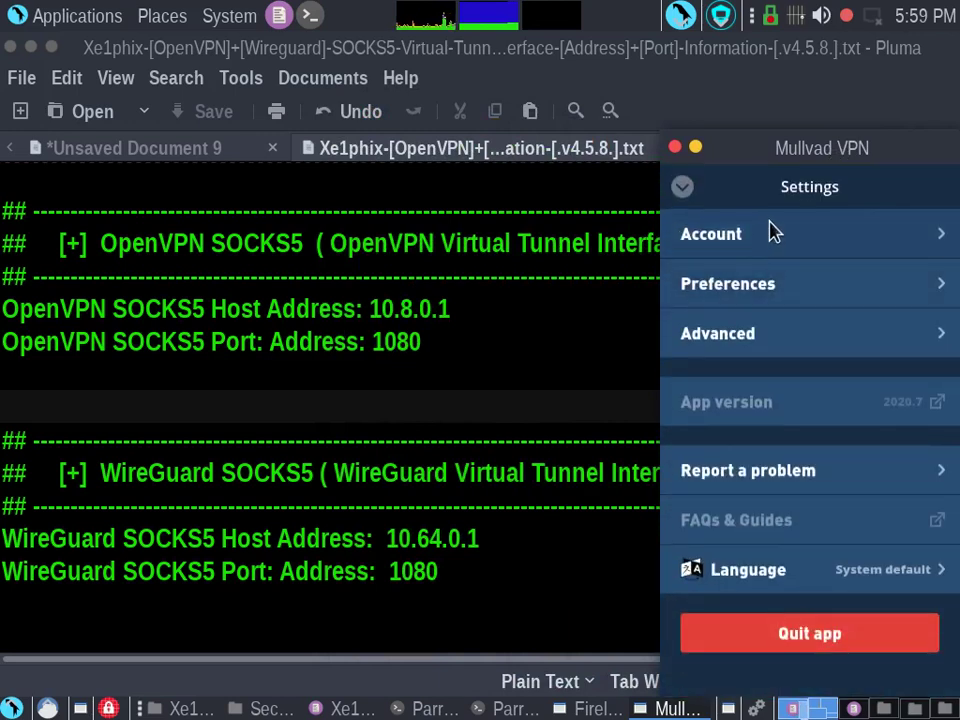
{"action": "left_click", "coordinate": [791, 336]}
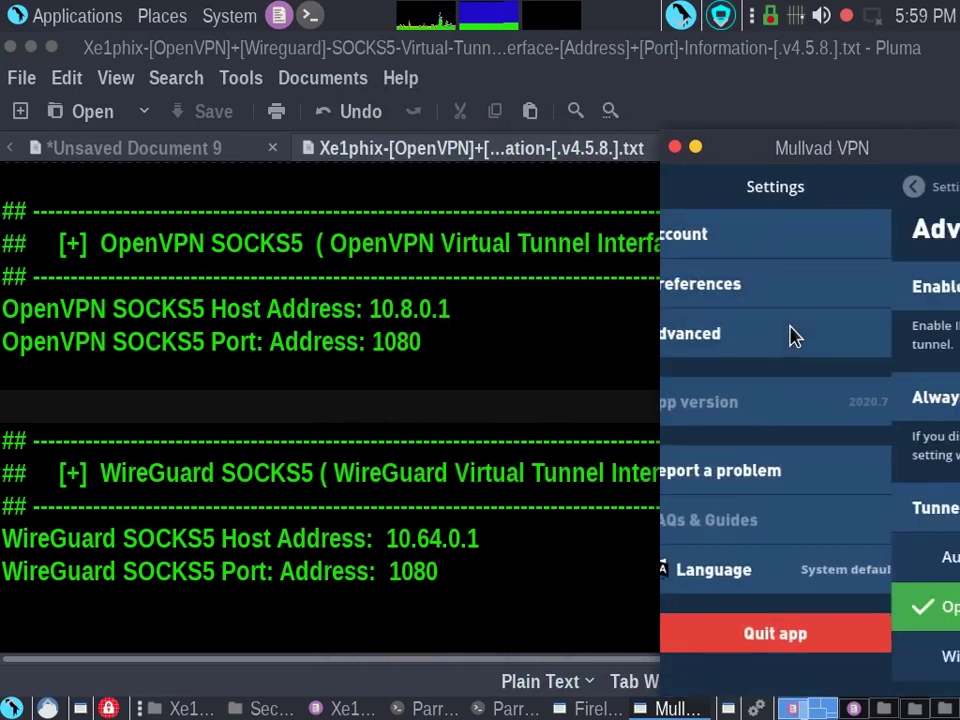
{"action": "scroll", "coordinate": [885, 320], "scroll_direction": "down", "scroll_amount": 3}
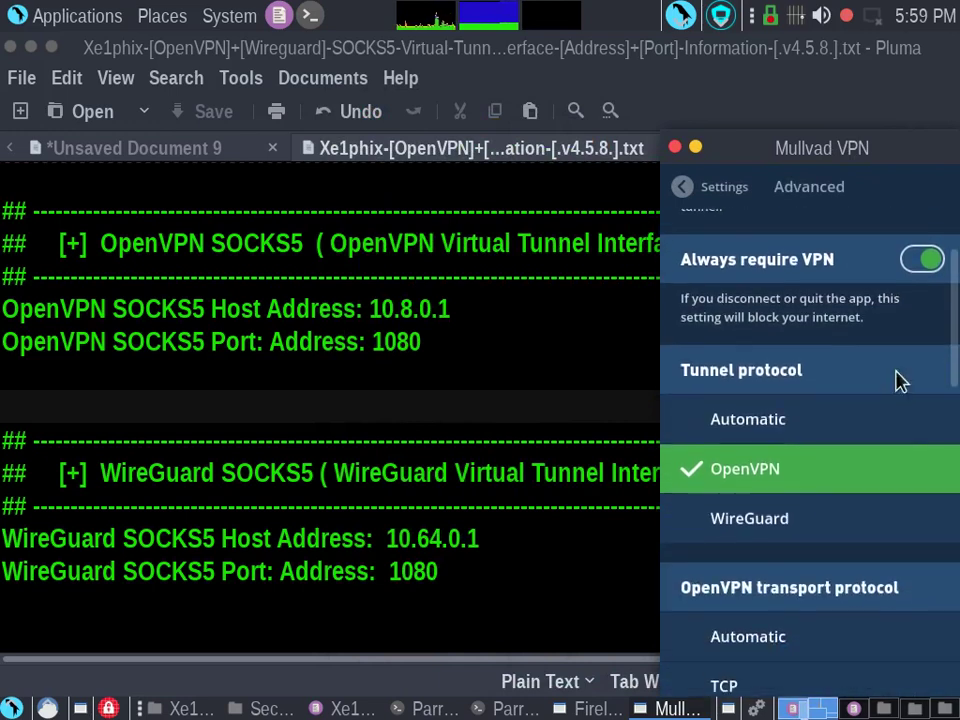
{"action": "left_click", "coordinate": [778, 510]}
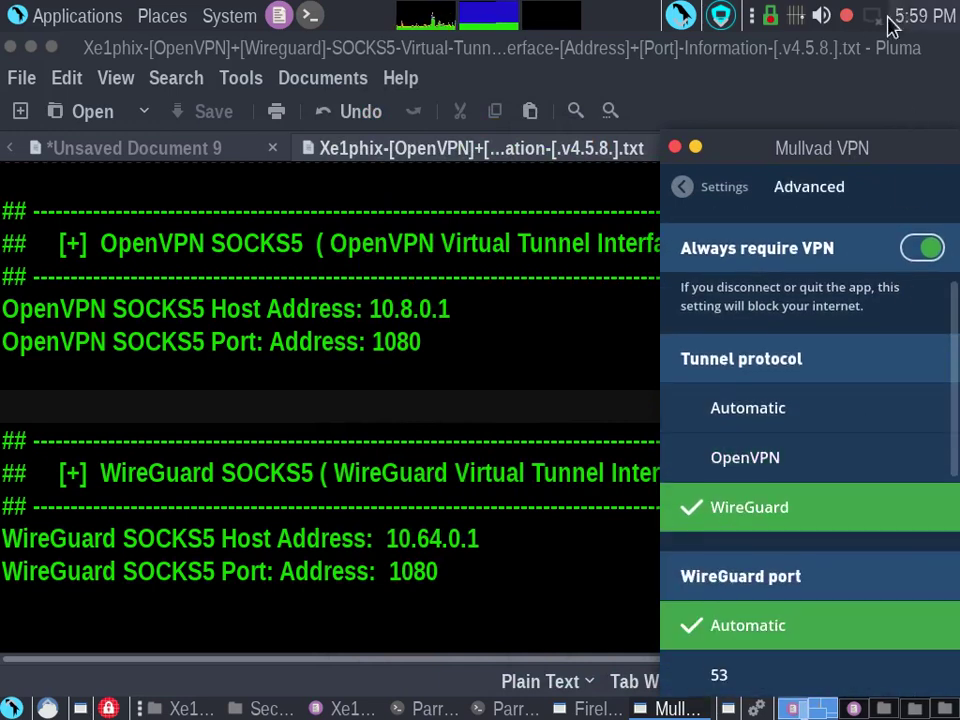
Reconnect the wired Ethernet connection and return to Mullvad's main connection view
{"action": "right_click", "coordinate": [870, 20]}
{"action": "left_click", "coordinate": [848, 50]}
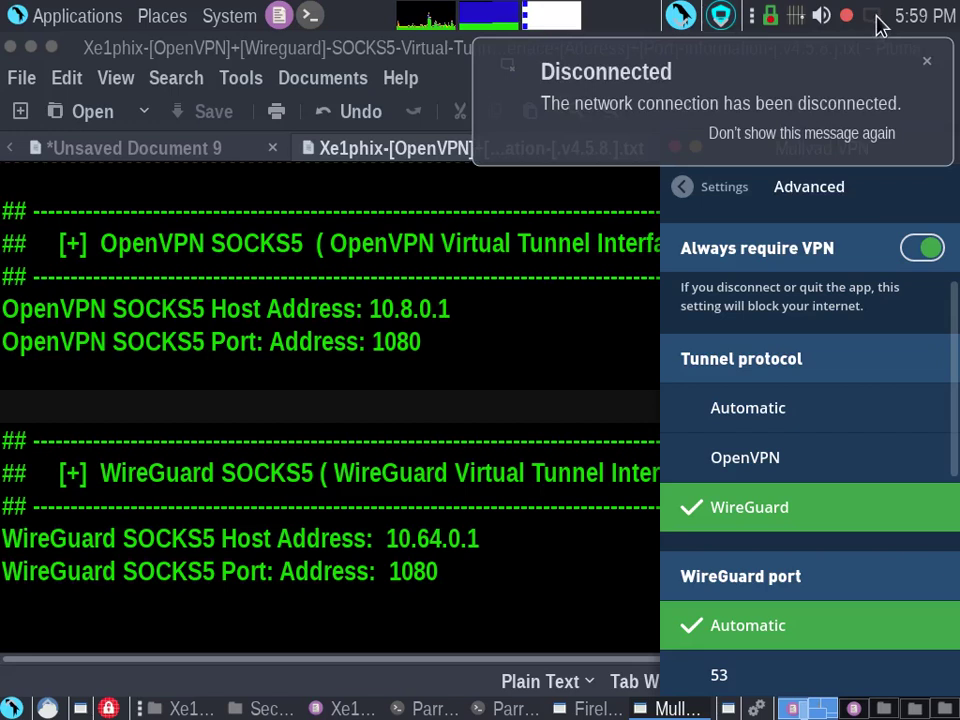
{"action": "left_click", "coordinate": [872, 17]}
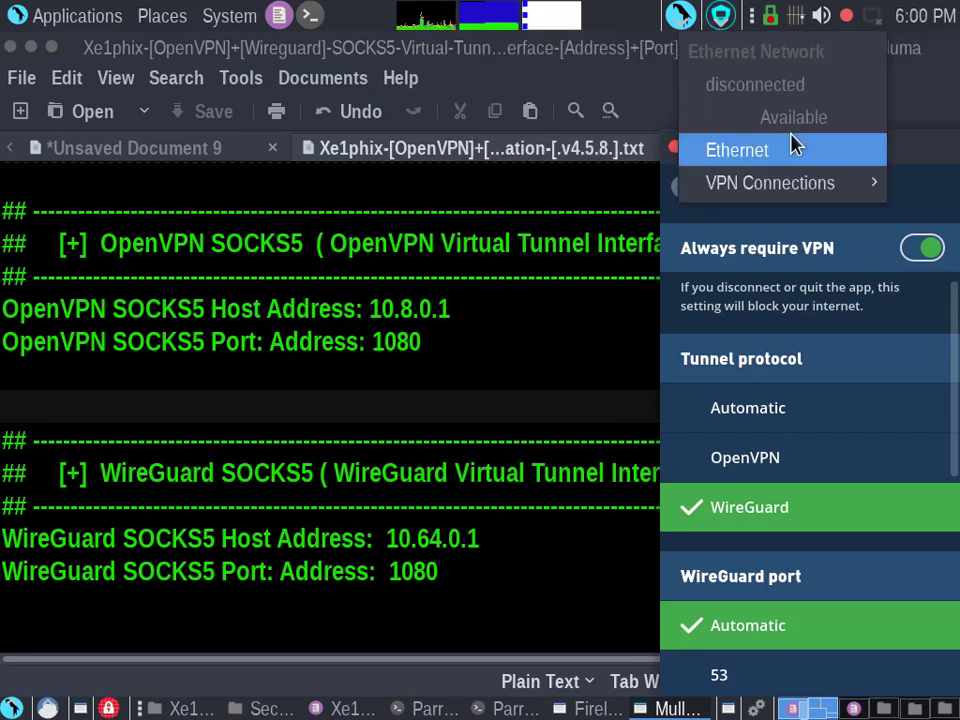
{"action": "left_click", "coordinate": [795, 148]}
{"action": "left_click", "coordinate": [928, 62]}
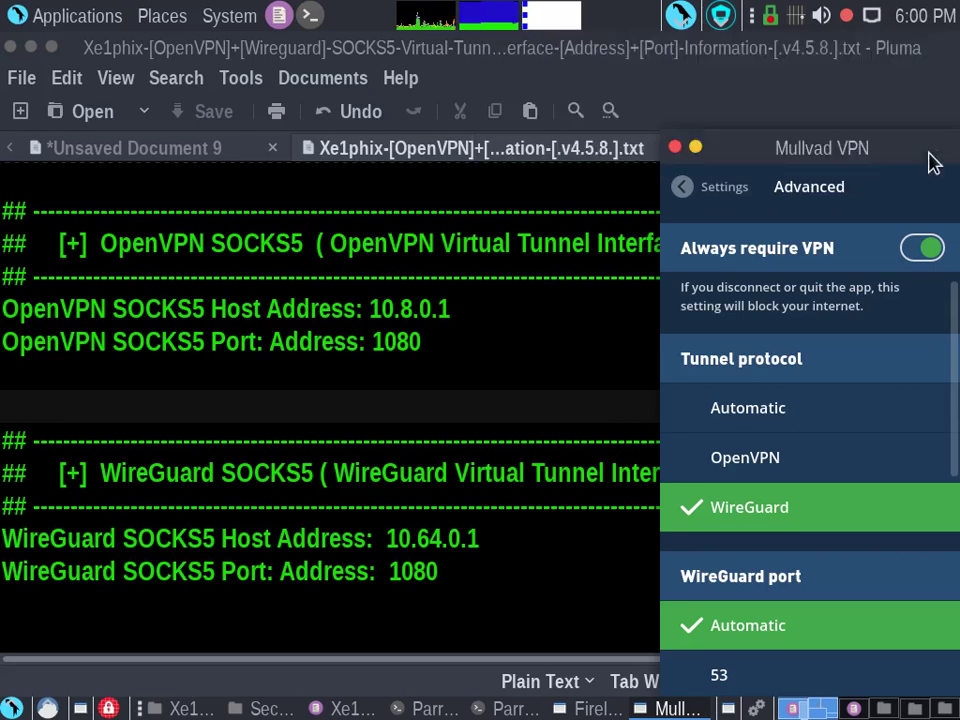
{"action": "left_click", "coordinate": [708, 194]}
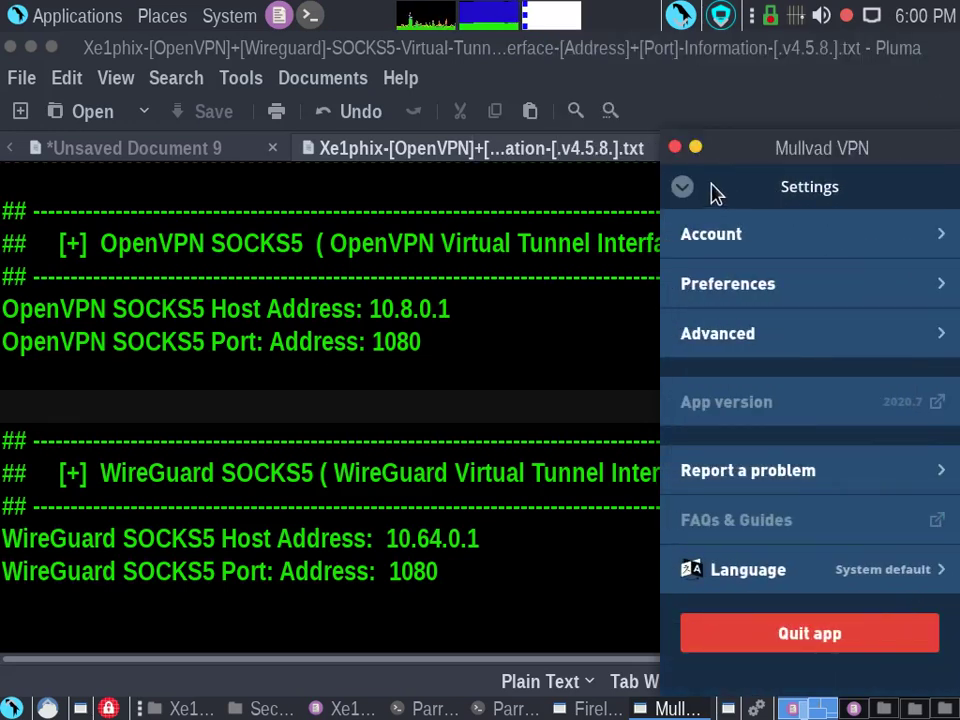
{"action": "left_click", "coordinate": [690, 192]}
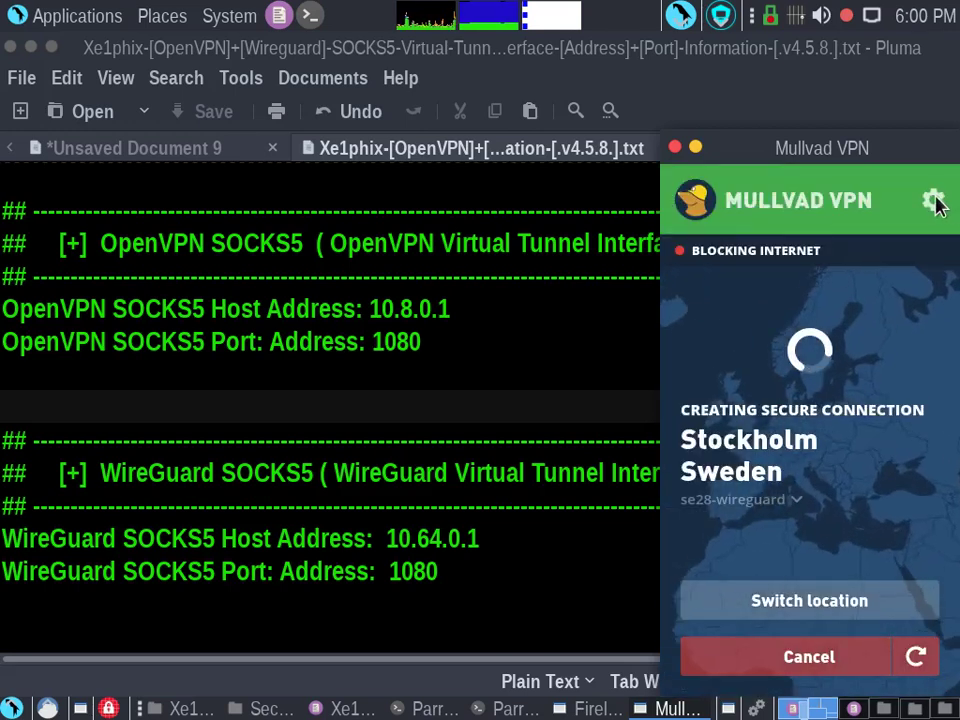
Verify the WireGuard key under Mullvad's Advanced settings
{"action": "left_click", "coordinate": [933, 200]}
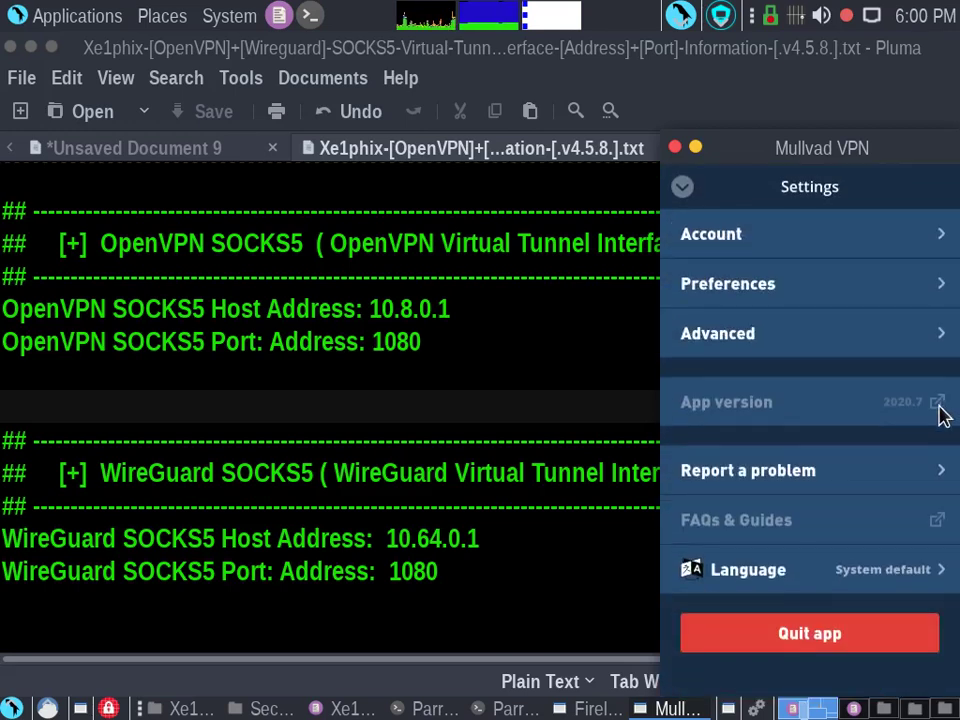
{"action": "left_click", "coordinate": [795, 330]}
{"action": "scroll", "coordinate": [903, 598], "scroll_direction": "down", "scroll_amount": 5}
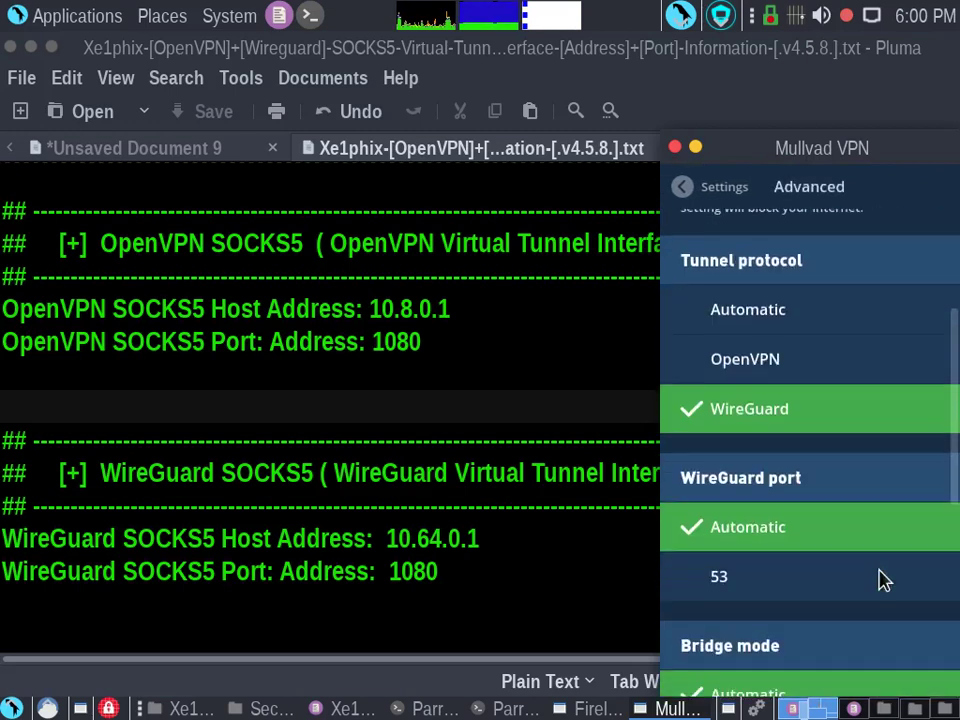
{"action": "scroll", "coordinate": [883, 579], "scroll_direction": "down", "scroll_amount": 5}
{"action": "scroll", "coordinate": [879, 572], "scroll_direction": "down", "scroll_amount": 3}
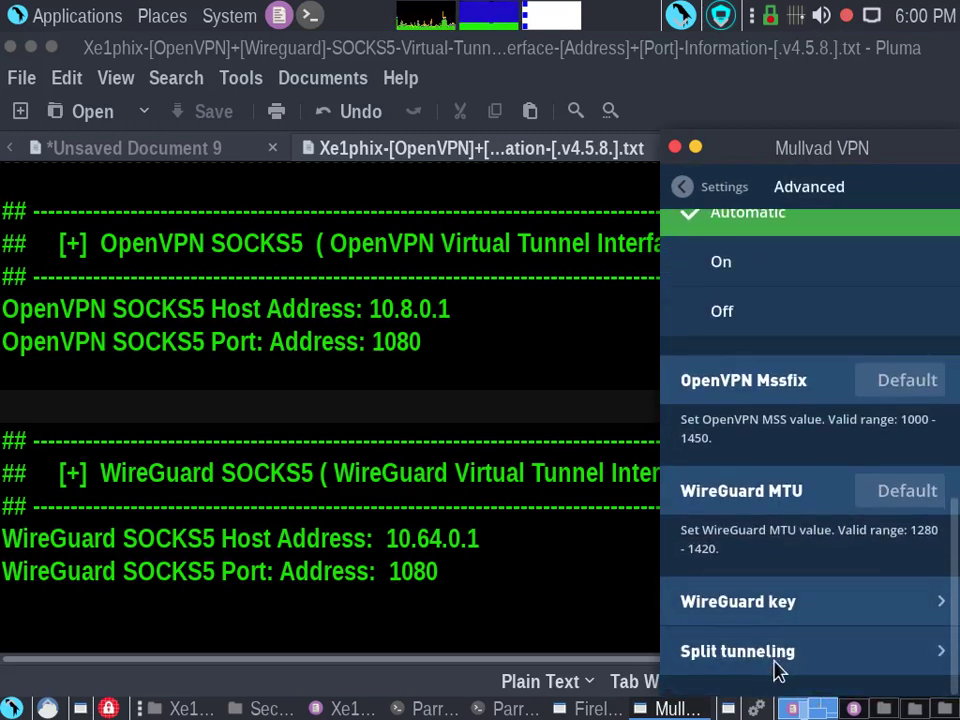
{"action": "left_click", "coordinate": [797, 618]}
{"action": "left_click", "coordinate": [831, 604]}
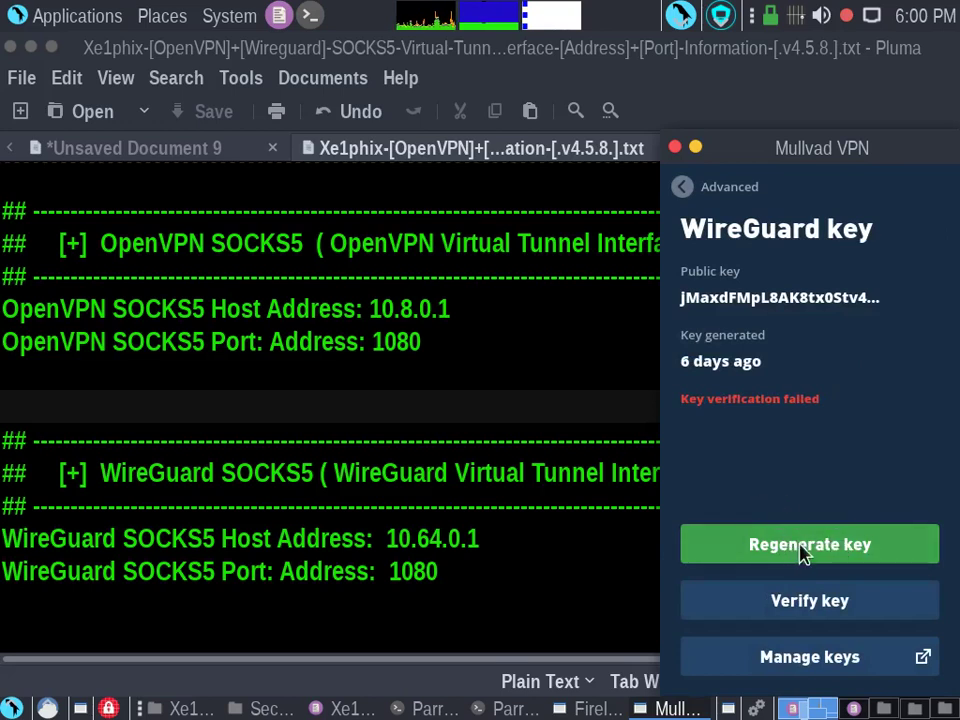
Recheck the WireGuard key details, then return to the Stockholm connection status view
{"action": "left_click", "coordinate": [686, 192]}
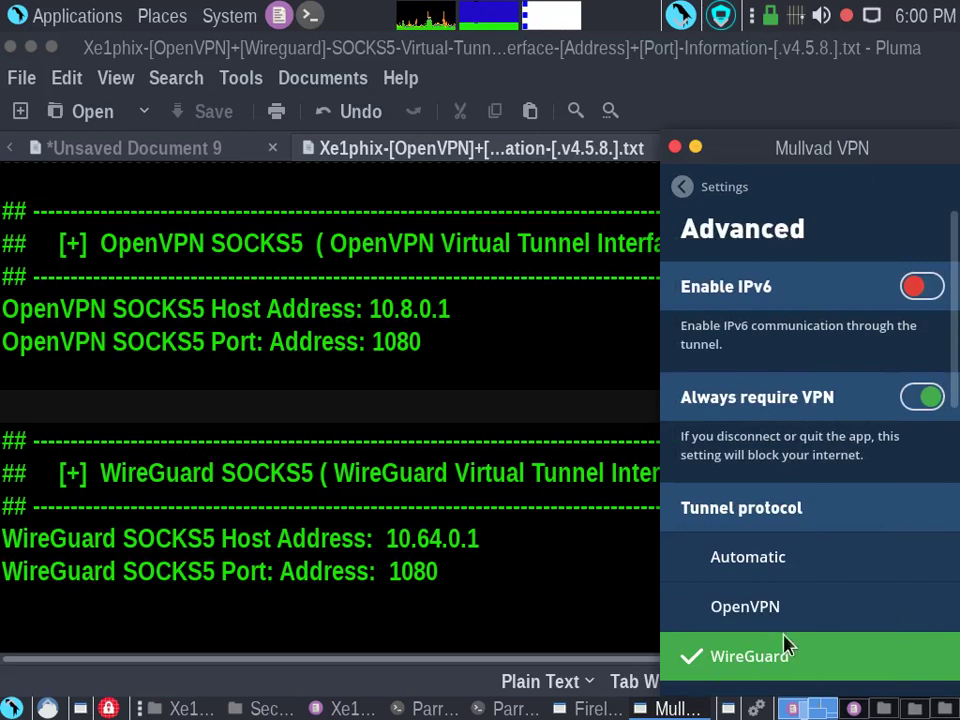
{"action": "scroll", "coordinate": [800, 620], "scroll_direction": "down", "scroll_amount": 2}
{"action": "scroll", "coordinate": [816, 515], "scroll_direction": "down", "scroll_amount": 3}
{"action": "scroll", "coordinate": [816, 518], "scroll_direction": "down", "scroll_amount": 3}
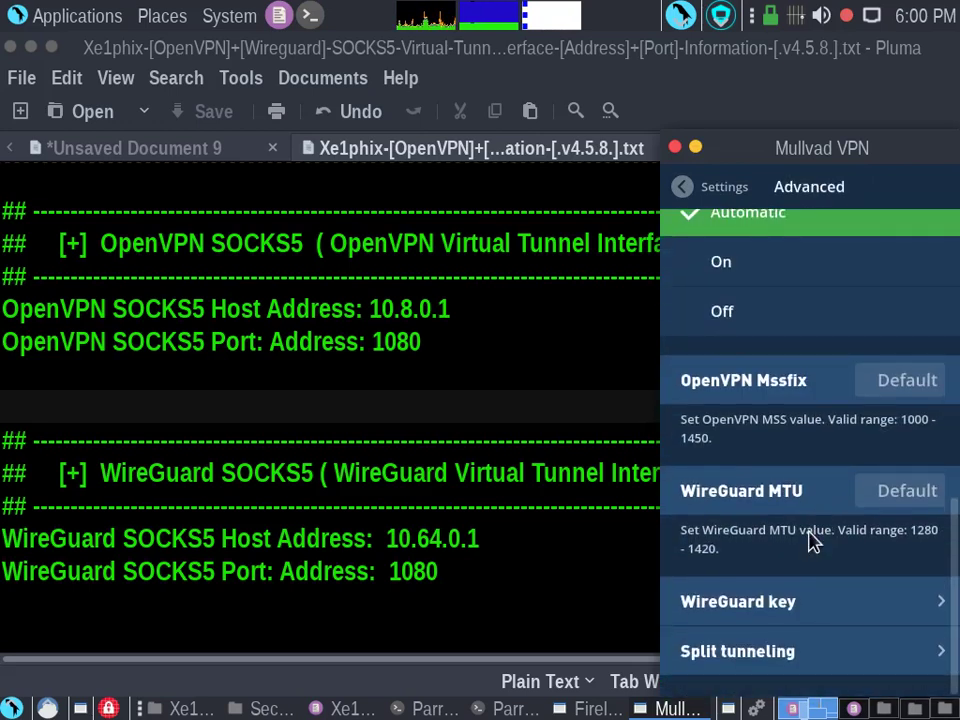
{"action": "left_click", "coordinate": [800, 620]}
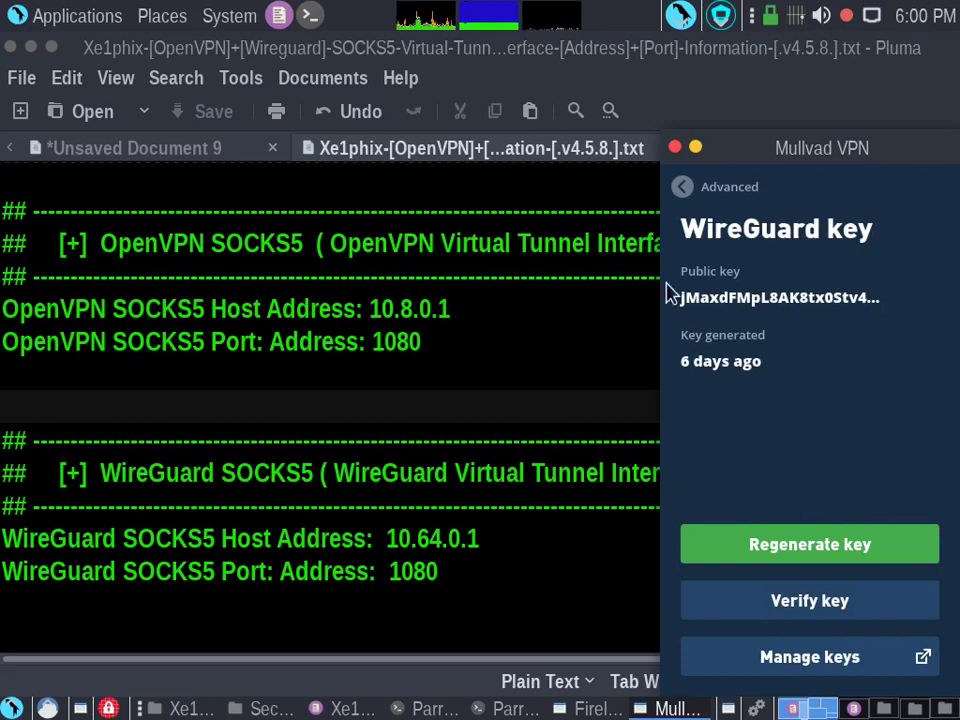
{"action": "left_click", "coordinate": [684, 190]}
{"action": "left_click", "coordinate": [682, 188]}
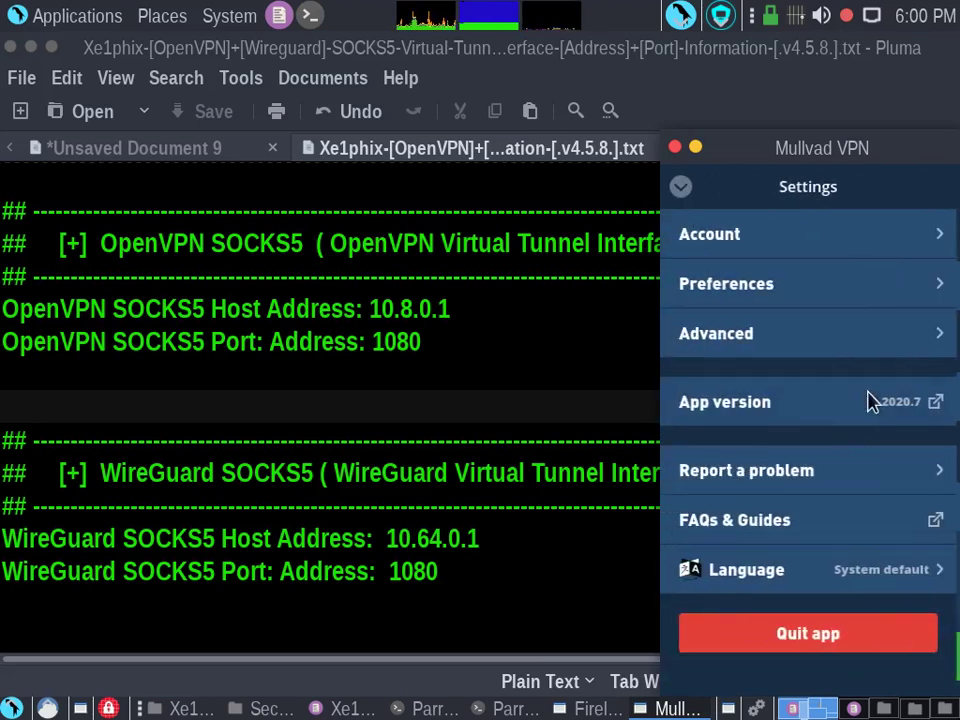
{"action": "left_click", "coordinate": [682, 188]}
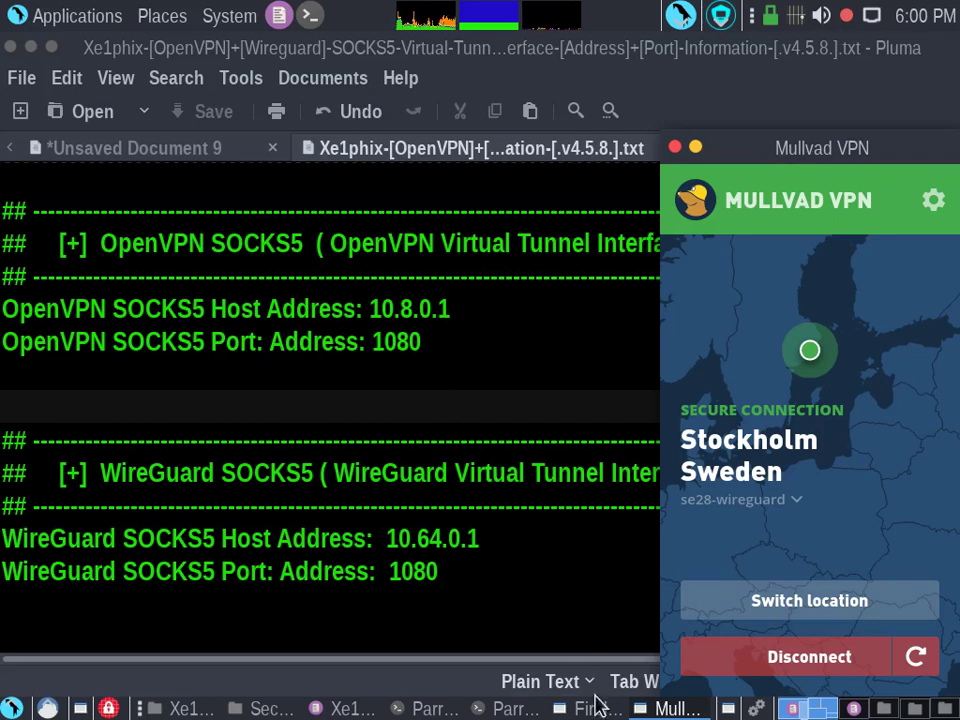
Run Firefox sandboxed from the Firejail launcher, keeping the SOCKS5 notes in front
{"action": "left_click", "coordinate": [596, 704]}
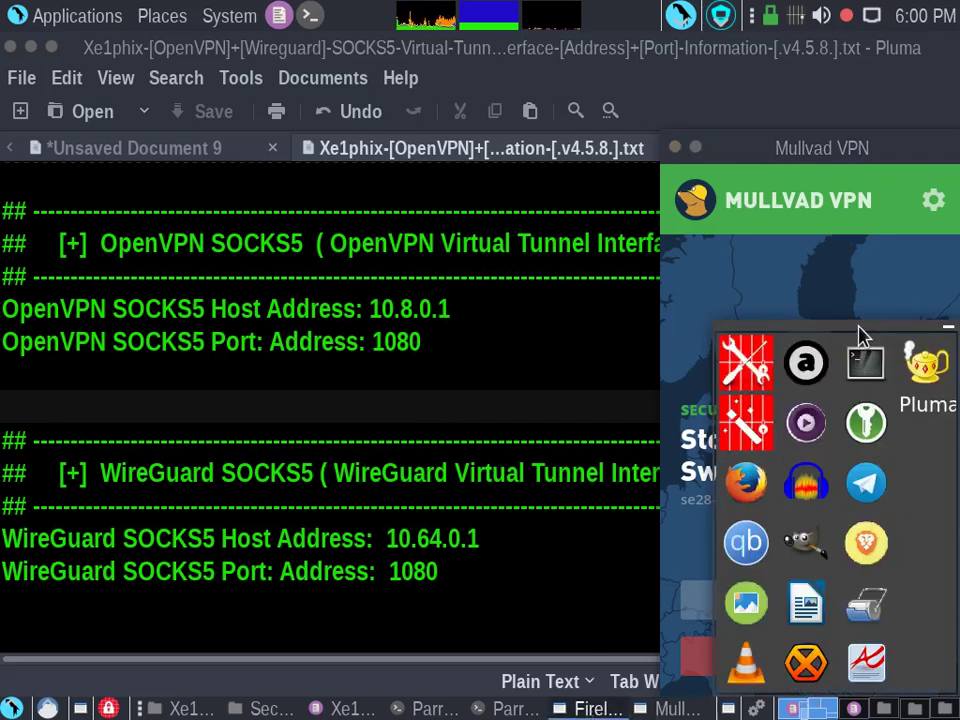
{"action": "left_click_drag", "start_coordinate": [857, 332], "coordinate": [141, 334]}
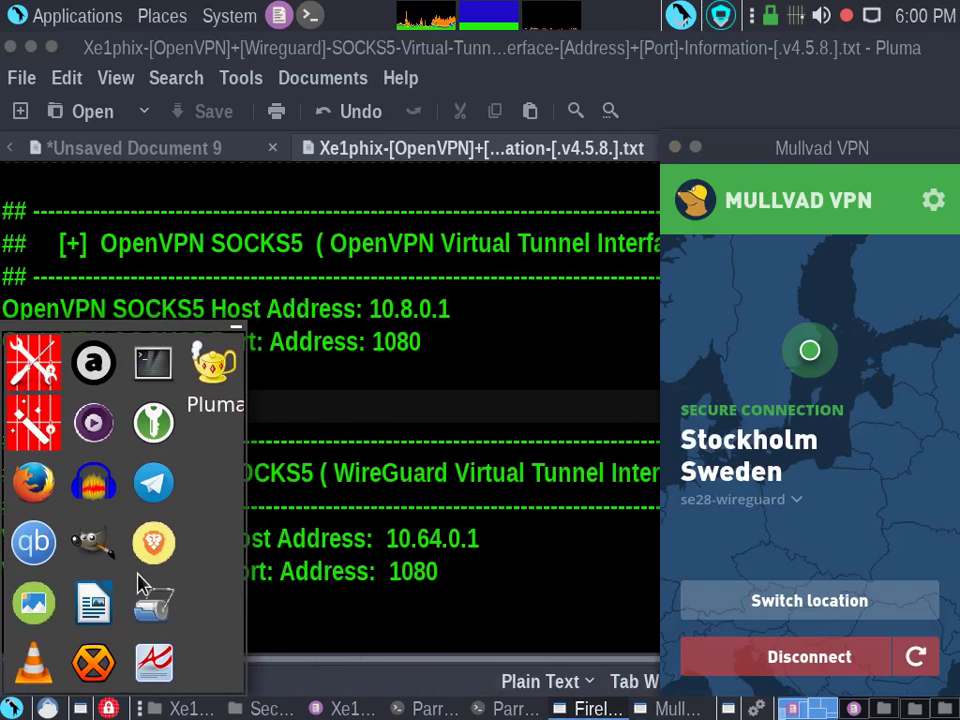
{"action": "right_click", "coordinate": [37, 497]}
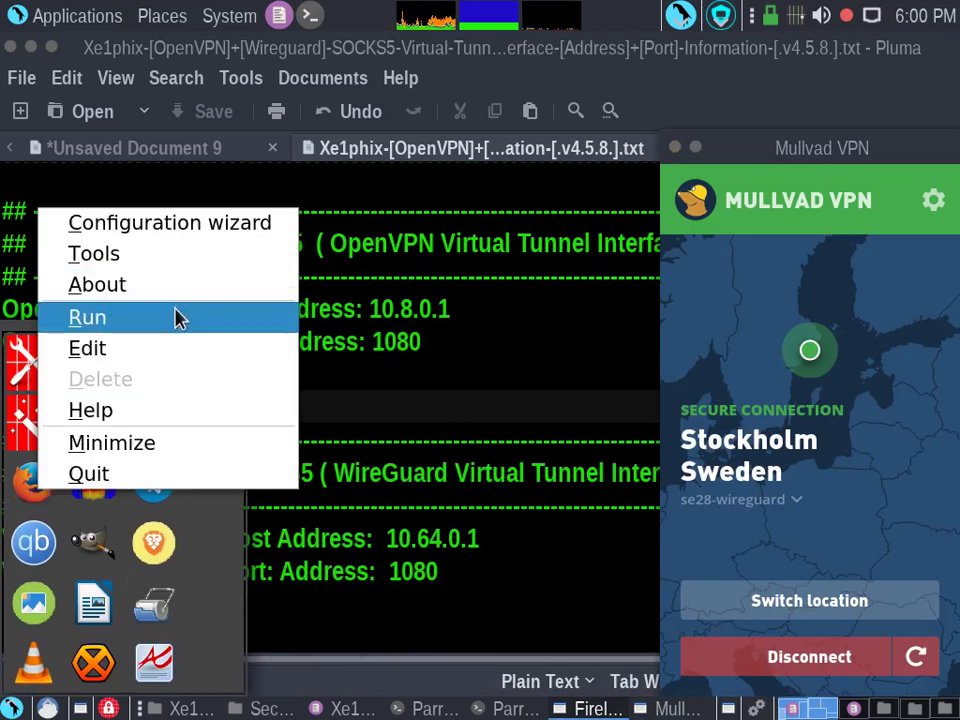
{"action": "left_click", "coordinate": [178, 316]}
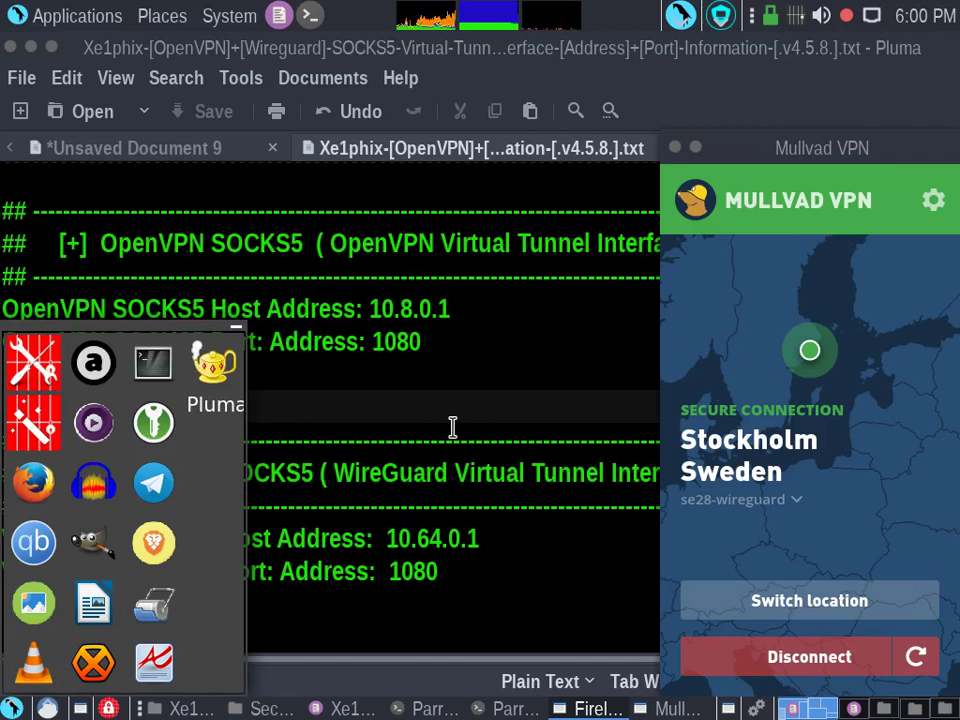
{"action": "left_click", "coordinate": [452, 427]}
{"action": "left_click", "coordinate": [538, 568]}
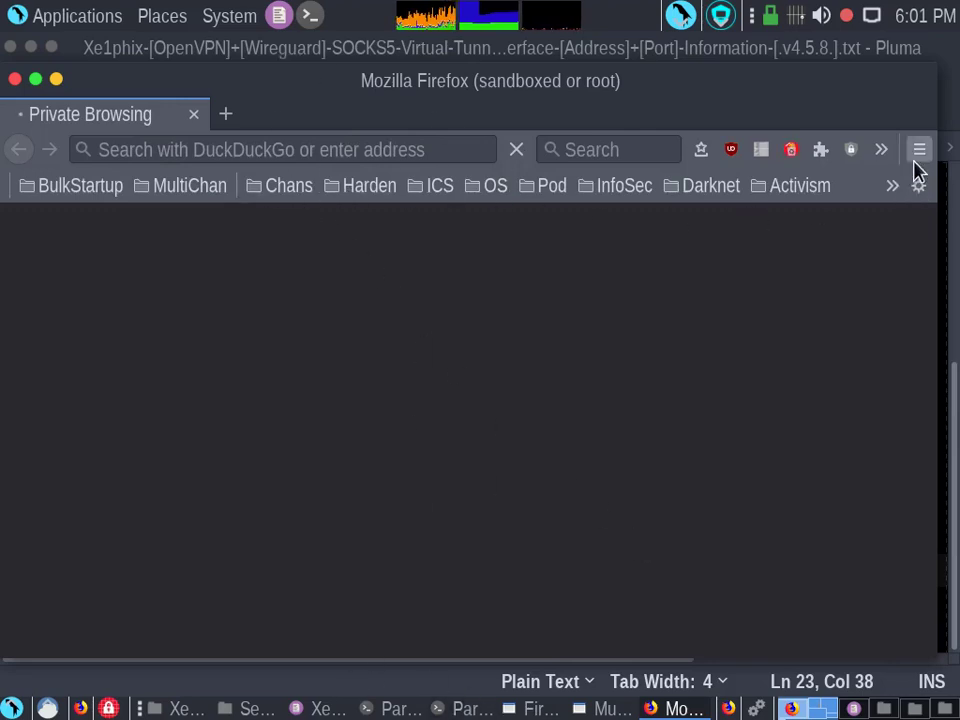
Maximize Firefox and open the Network Settings connection dialog in Preferences
{"action": "double_click", "coordinate": [855, 88]}
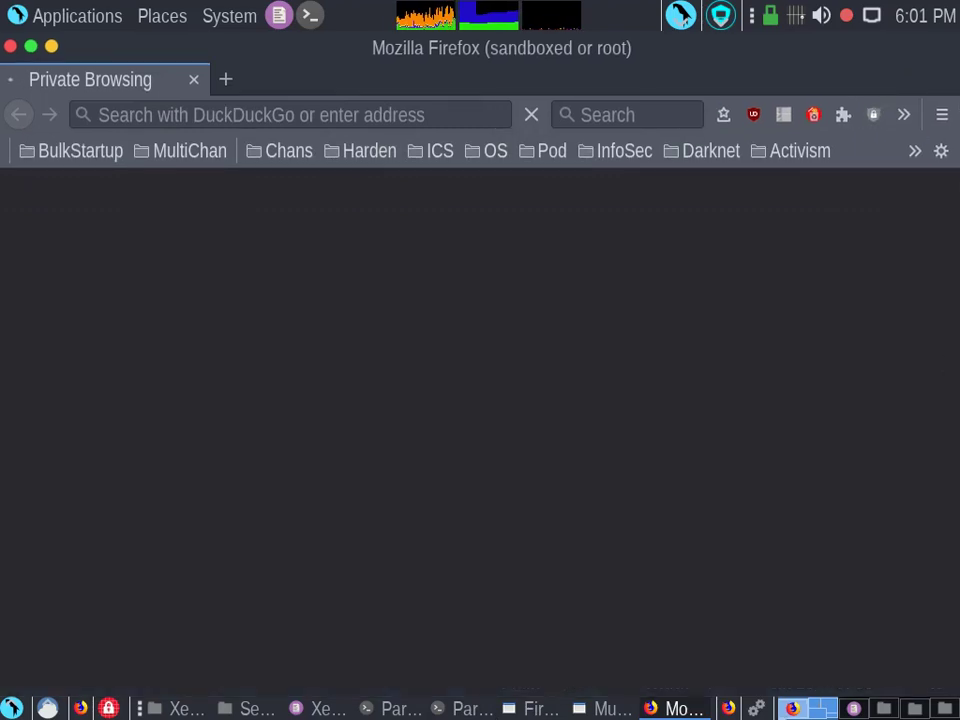
{"action": "left_click", "coordinate": [941, 114]}
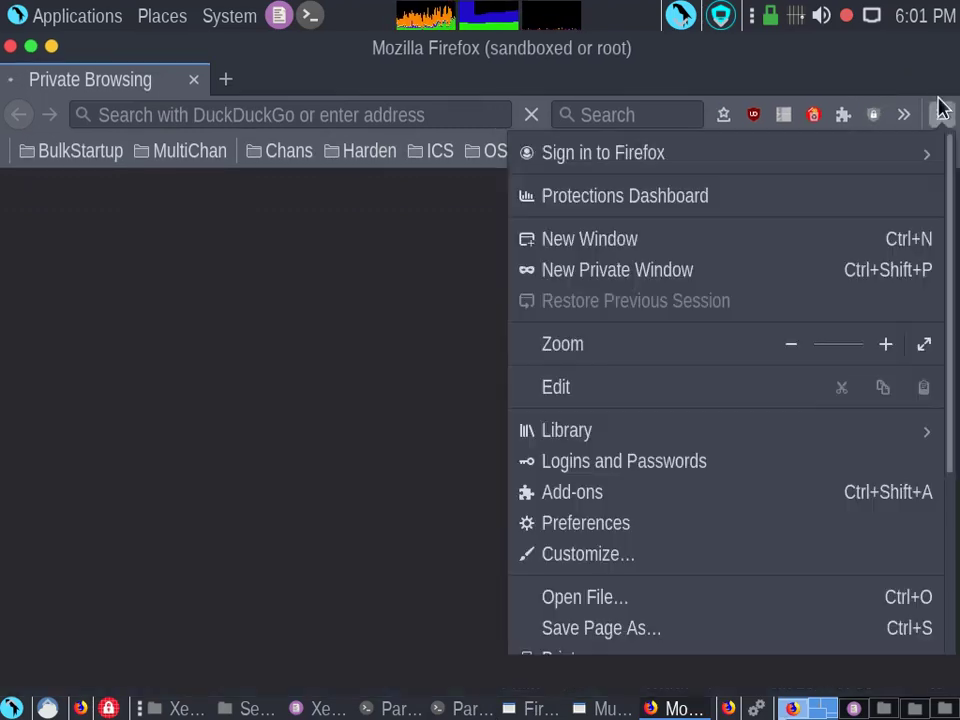
{"action": "left_click", "coordinate": [698, 526]}
{"action": "scroll", "coordinate": [352, 503], "scroll_direction": "down", "scroll_amount": 5}
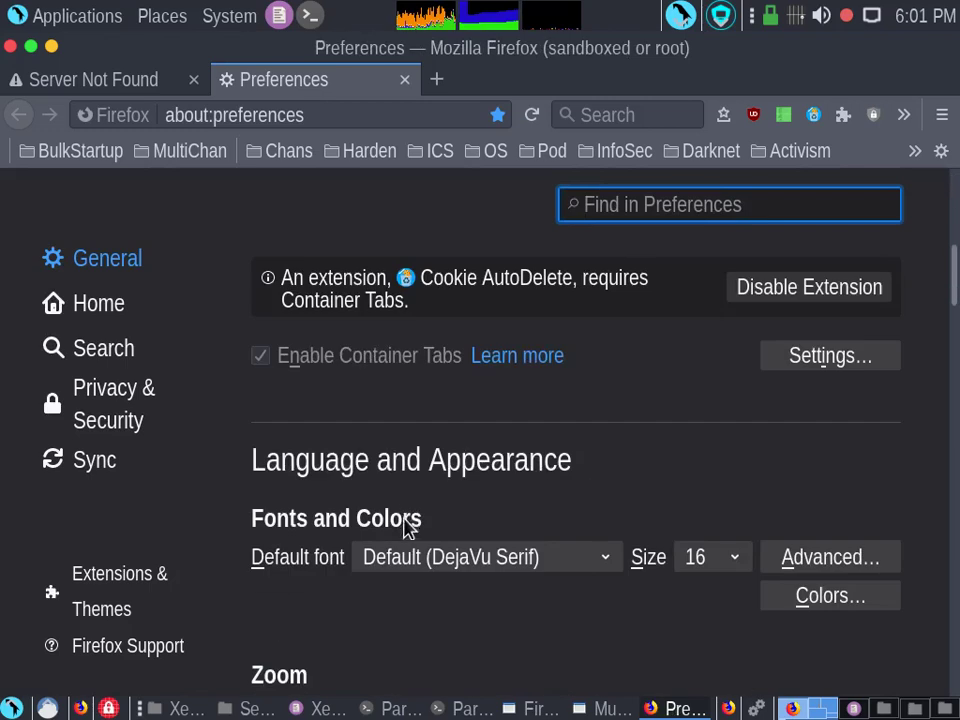
{"action": "scroll", "coordinate": [403, 527], "scroll_direction": "down", "scroll_amount": 5}
{"action": "scroll", "coordinate": [403, 531], "scroll_direction": "down", "scroll_amount": 5}
{"action": "scroll", "coordinate": [407, 538], "scroll_direction": "down", "scroll_amount": 5}
{"action": "scroll", "coordinate": [422, 563], "scroll_direction": "down", "scroll_amount": 5}
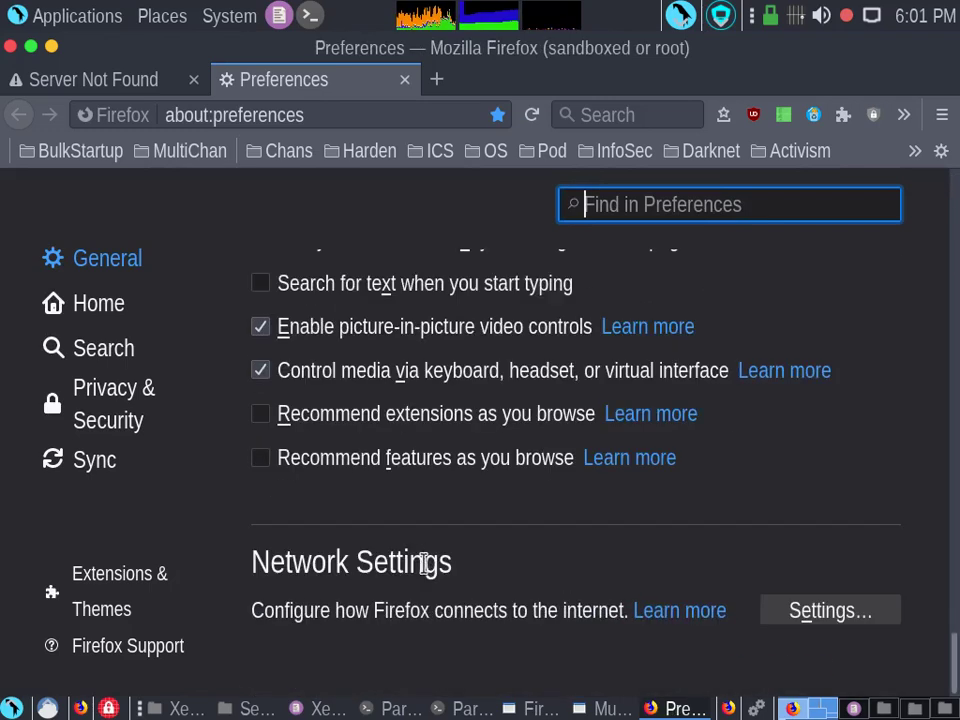
{"action": "left_click", "coordinate": [772, 611]}
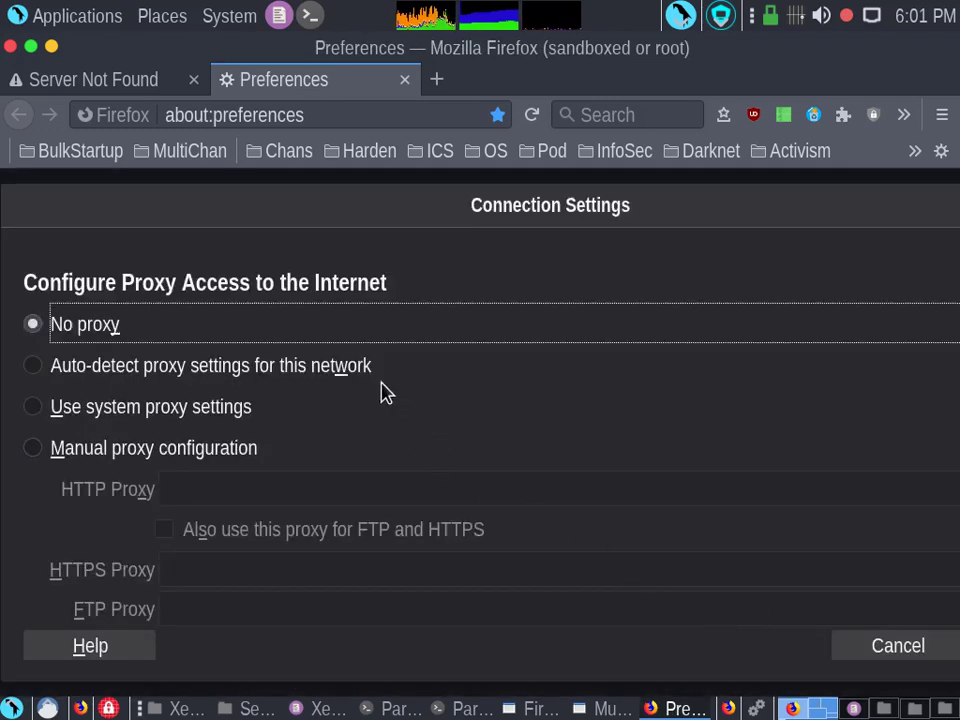
Choose manual proxy configuration and set the SOCKS host to 10.64.0.1 from the notes
{"action": "scroll", "coordinate": [210, 420], "scroll_direction": "down", "scroll_amount": 2}
{"action": "left_click", "coordinate": [190, 378]}
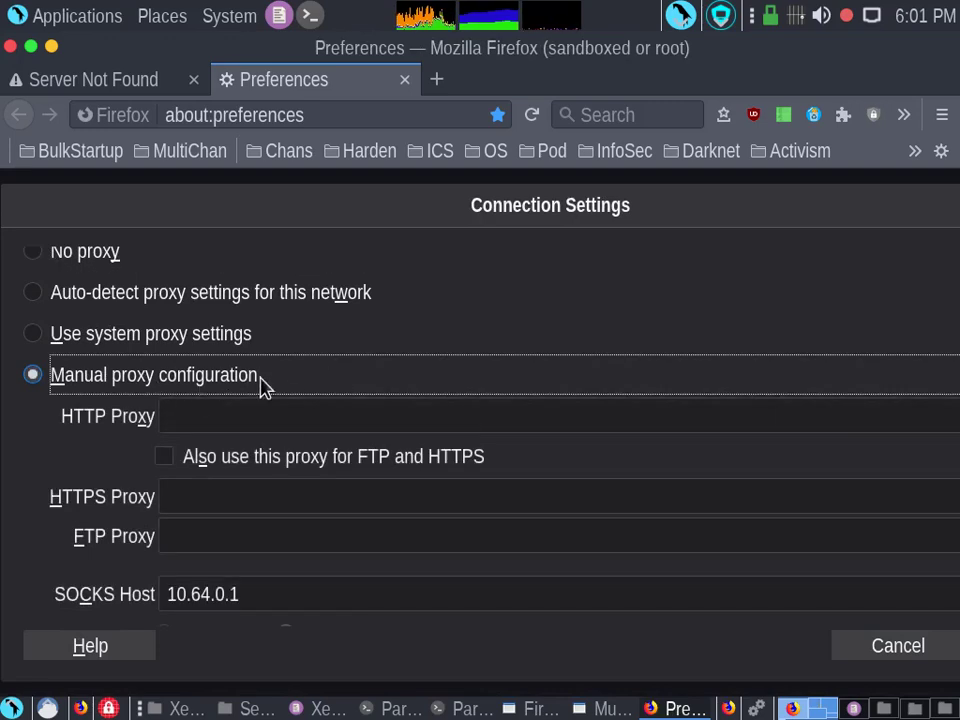
{"action": "scroll", "coordinate": [420, 508], "scroll_direction": "down", "scroll_amount": 3}
{"action": "scroll", "coordinate": [420, 508], "scroll_direction": "down", "scroll_amount": 1}
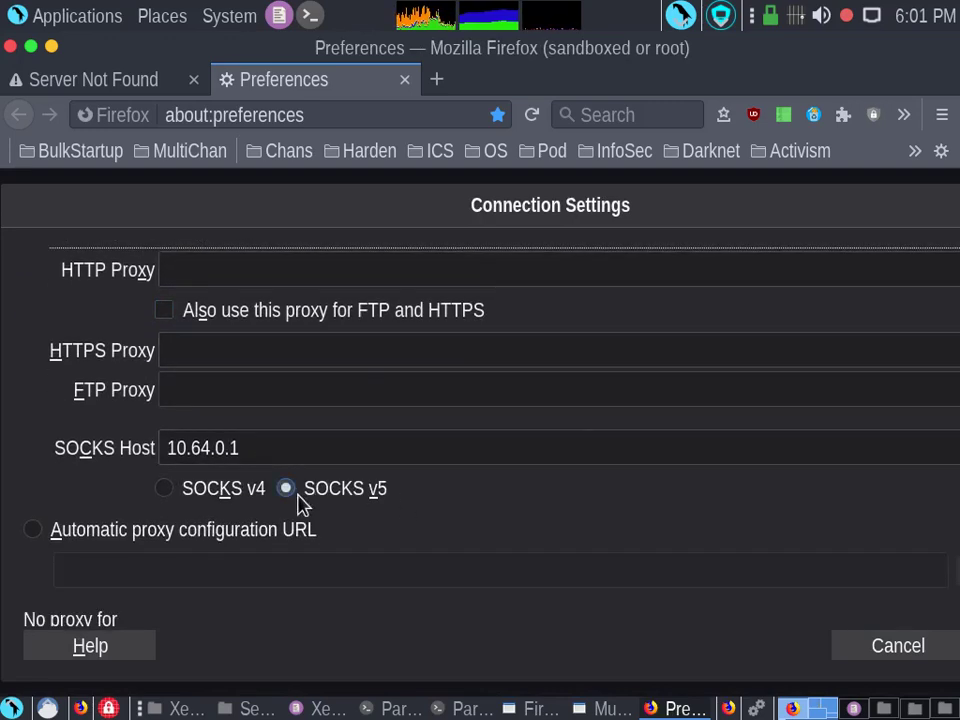
{"action": "left_click", "coordinate": [289, 447]}
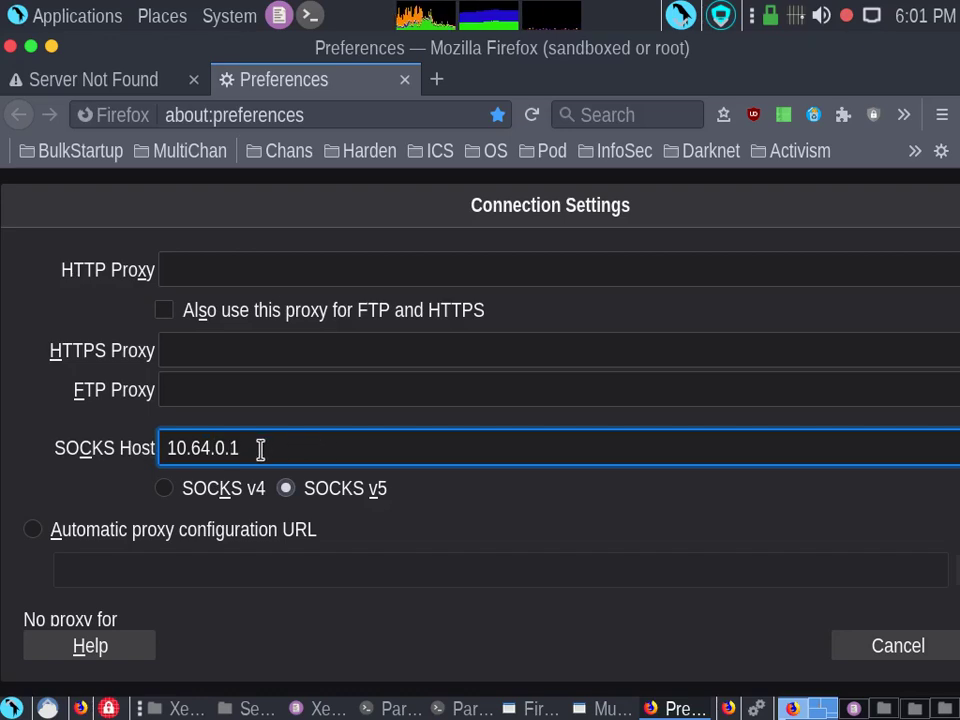
{"action": "left_click_drag", "start_coordinate": [252, 448], "coordinate": [167, 448]}
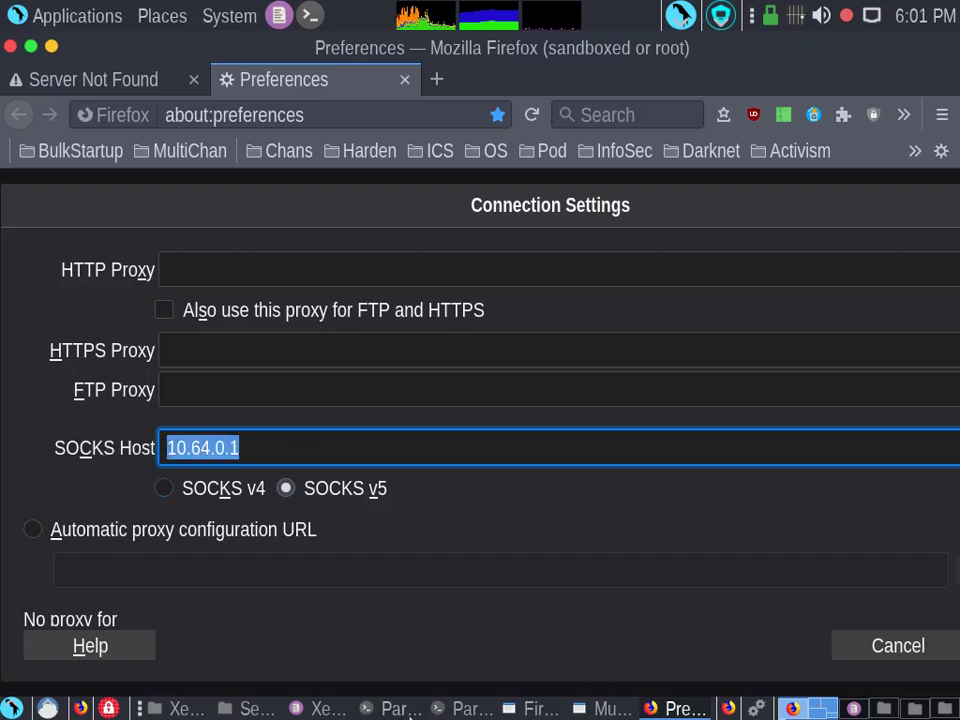
{"action": "key", "text": "alt+Tab"}
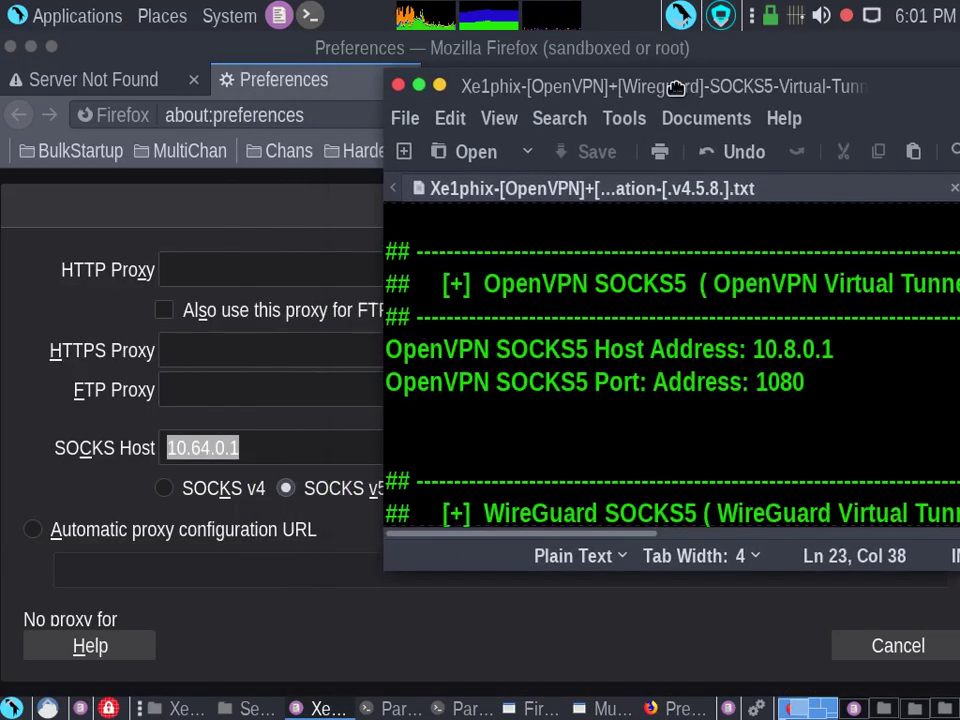
{"action": "left_click_drag", "start_coordinate": [390, 54], "coordinate": [648, 95]}
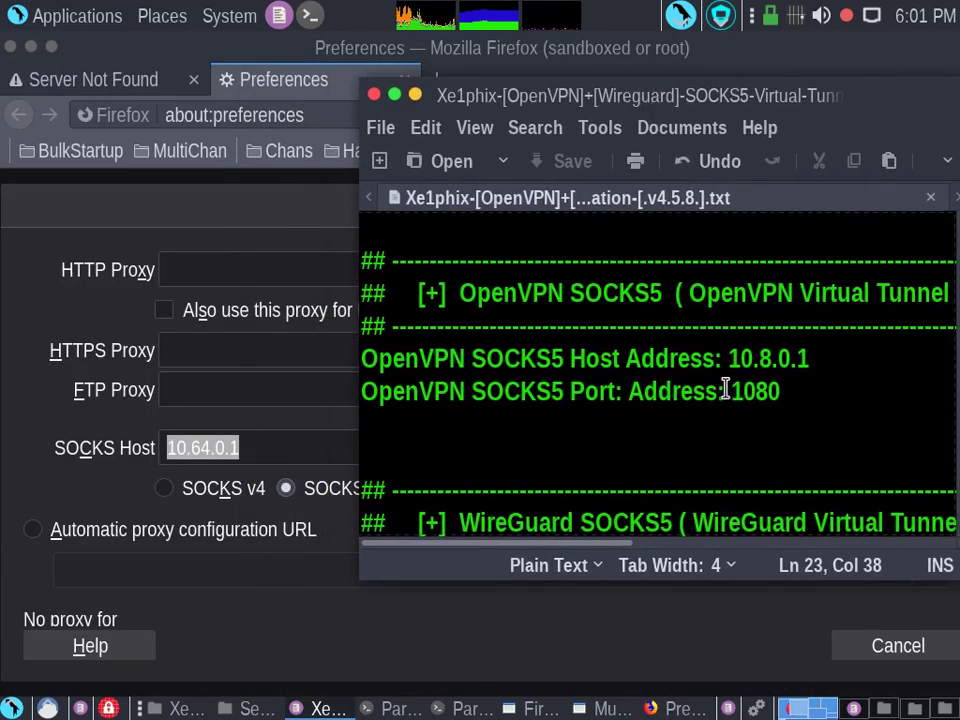
{"action": "scroll", "coordinate": [726, 390], "scroll_direction": "down", "scroll_amount": 3}
{"action": "scroll", "coordinate": [760, 420], "scroll_direction": "down", "scroll_amount": 1}
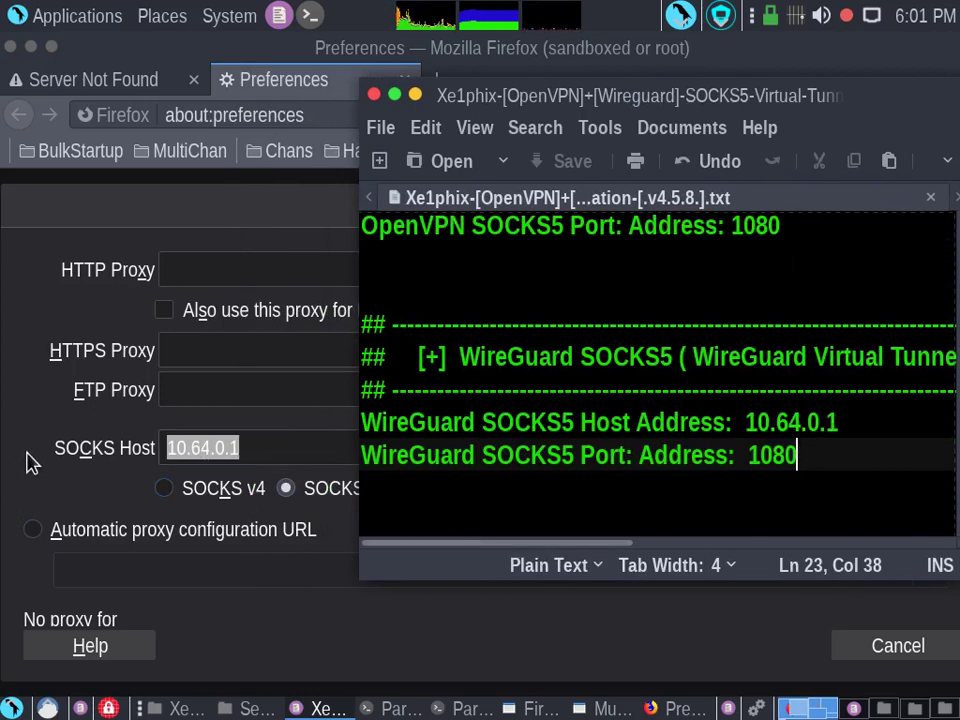
Keep SOCKS v5 with DNS proxied and save the connection settings
{"action": "left_click", "coordinate": [320, 512]}
{"action": "left_click", "coordinate": [345, 490]}
{"action": "scroll", "coordinate": [670, 440], "scroll_direction": "down", "scroll_amount": 3}
{"action": "scroll", "coordinate": [670, 440], "scroll_direction": "down", "scroll_amount": 2}
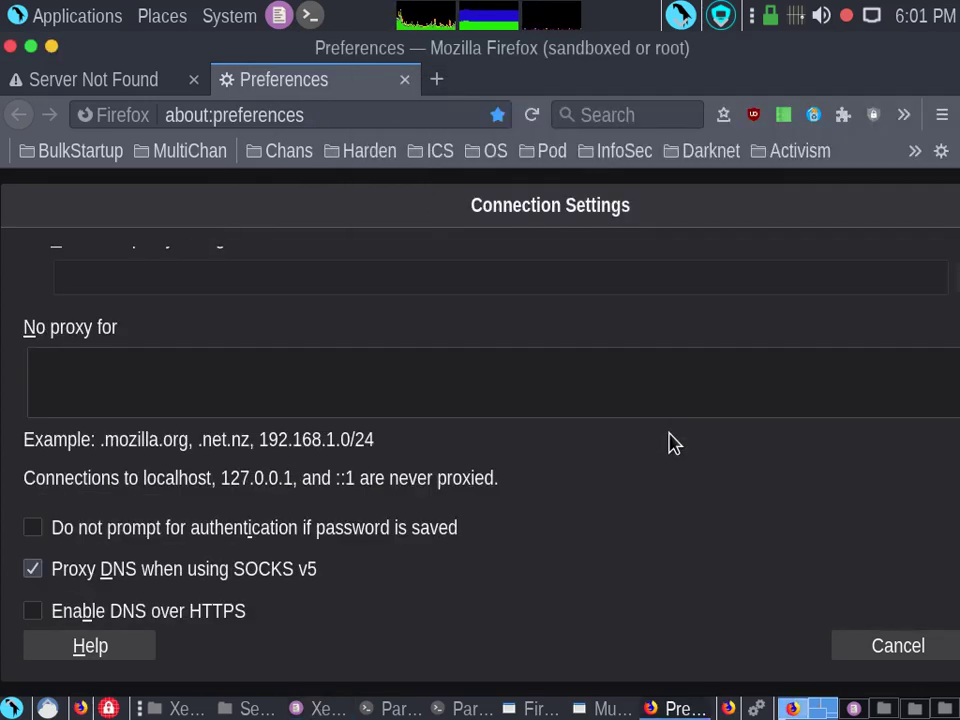
{"action": "scroll", "coordinate": [670, 440], "scroll_direction": "down", "scroll_amount": 1}
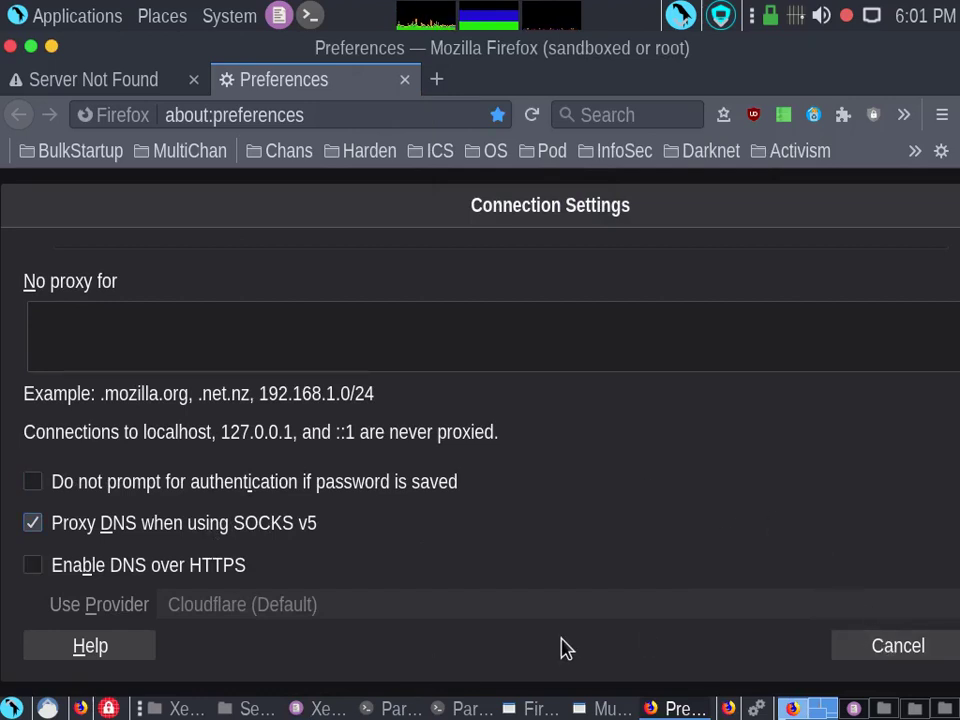
{"action": "key", "text": "ctrl+minus"}
{"action": "left_click", "coordinate": [928, 634]}
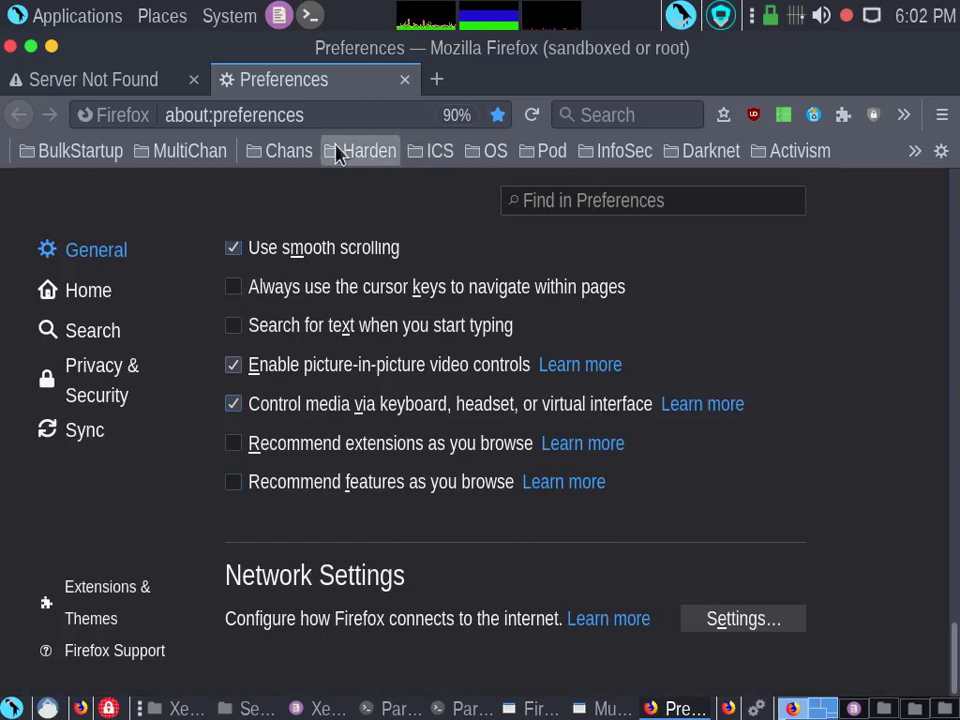
Open the Mullvad connection check page at mullvad.net
{"action": "left_click", "coordinate": [299, 116]}
{"action": "type", "text": "m"}
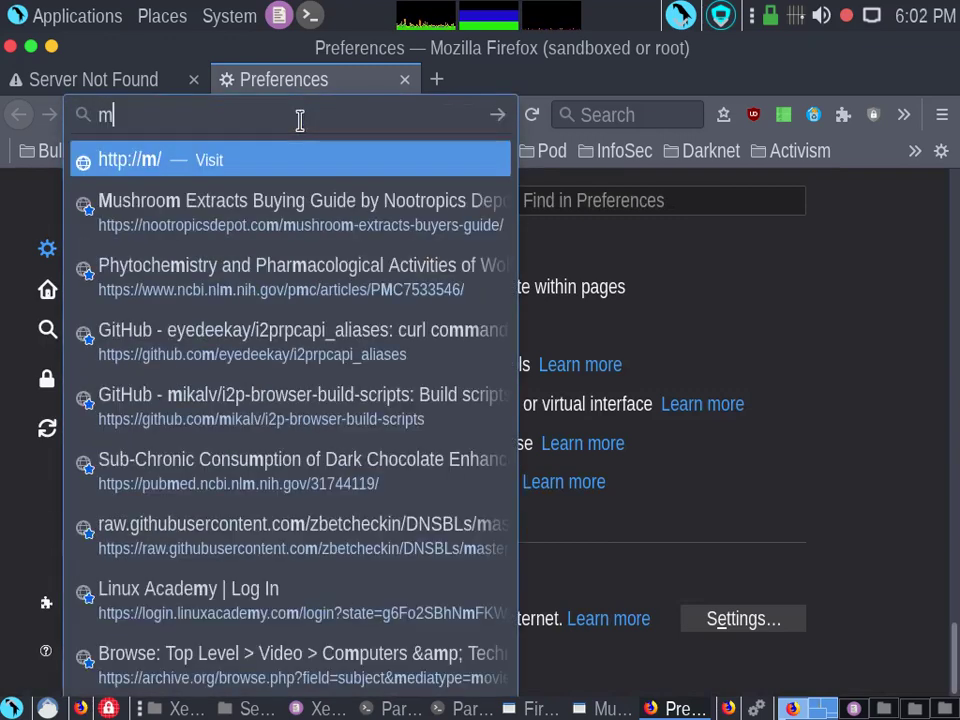
{"action": "type", "text": "ullvad"}
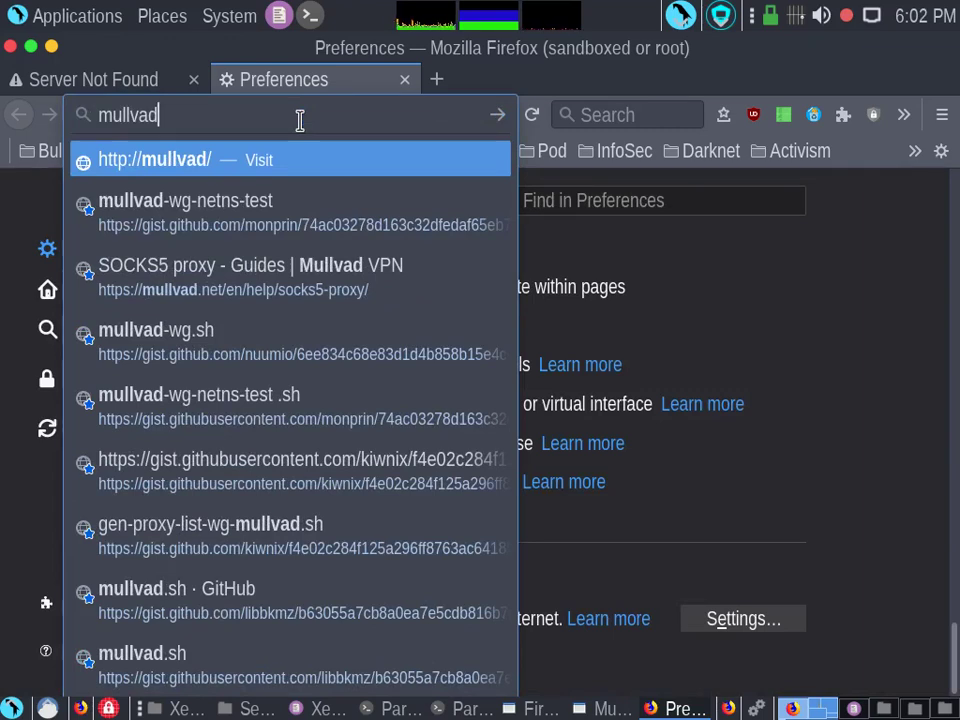
{"action": "type", "text": ".ne"}
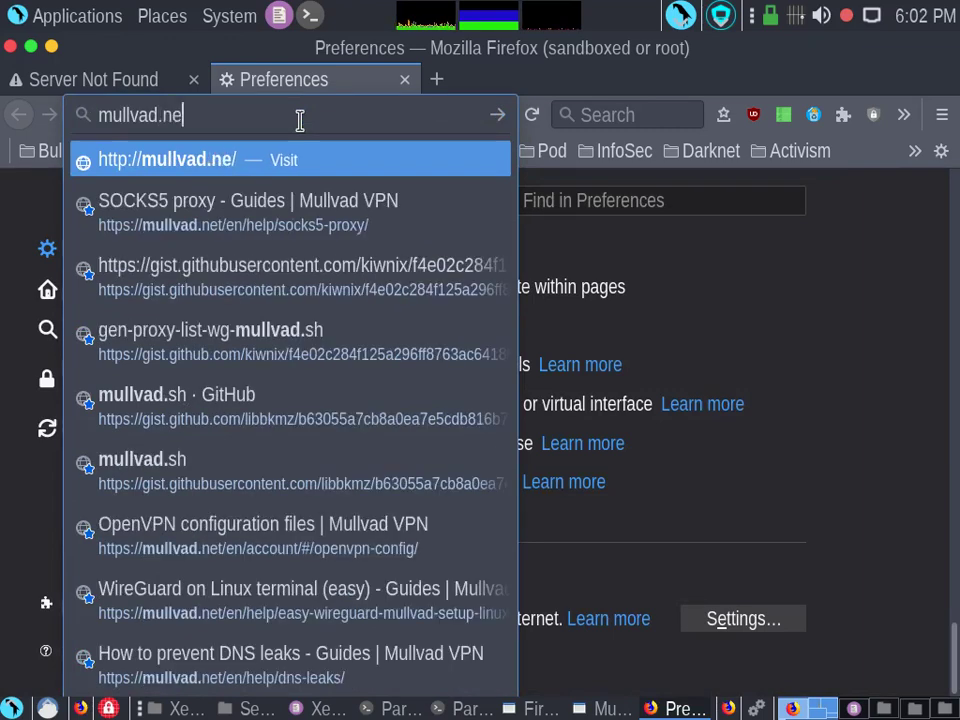
{"action": "type", "text": "t"}
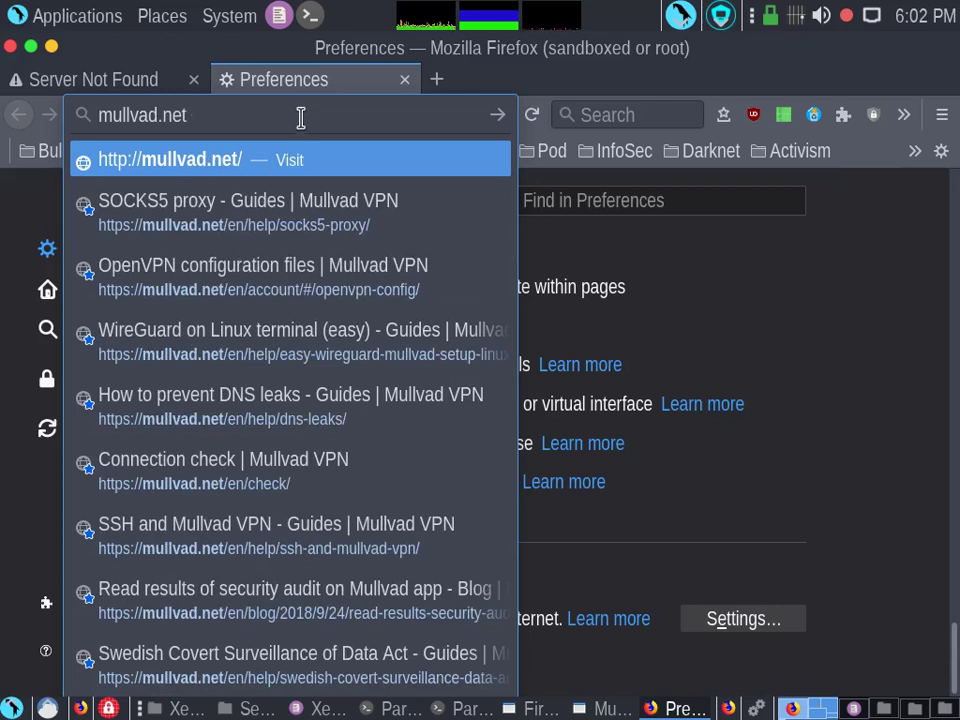
{"action": "left_click", "coordinate": [311, 458]}
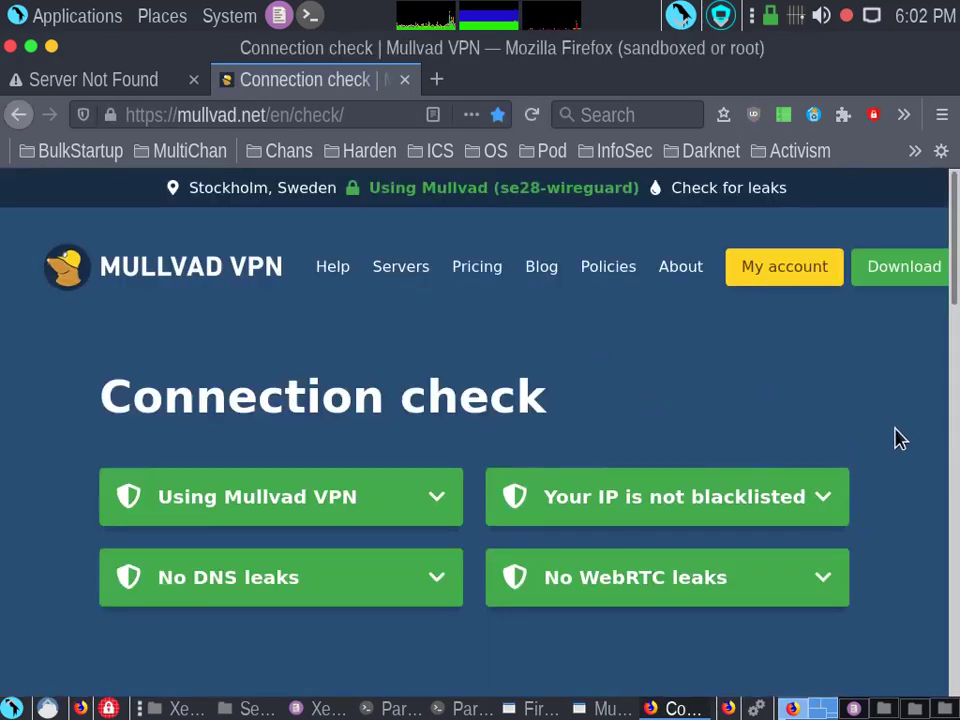
Expand the Using Mullvad VPN details and review the leak check results
{"action": "scroll", "coordinate": [893, 500], "scroll_direction": "down", "scroll_amount": 3}
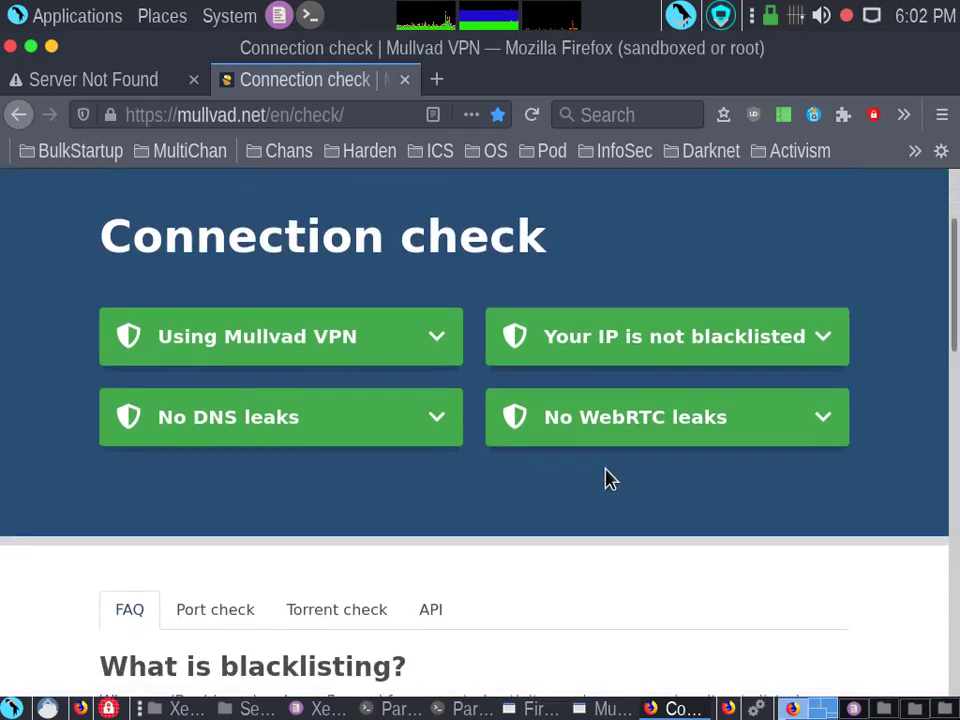
{"action": "left_click", "coordinate": [436, 343]}
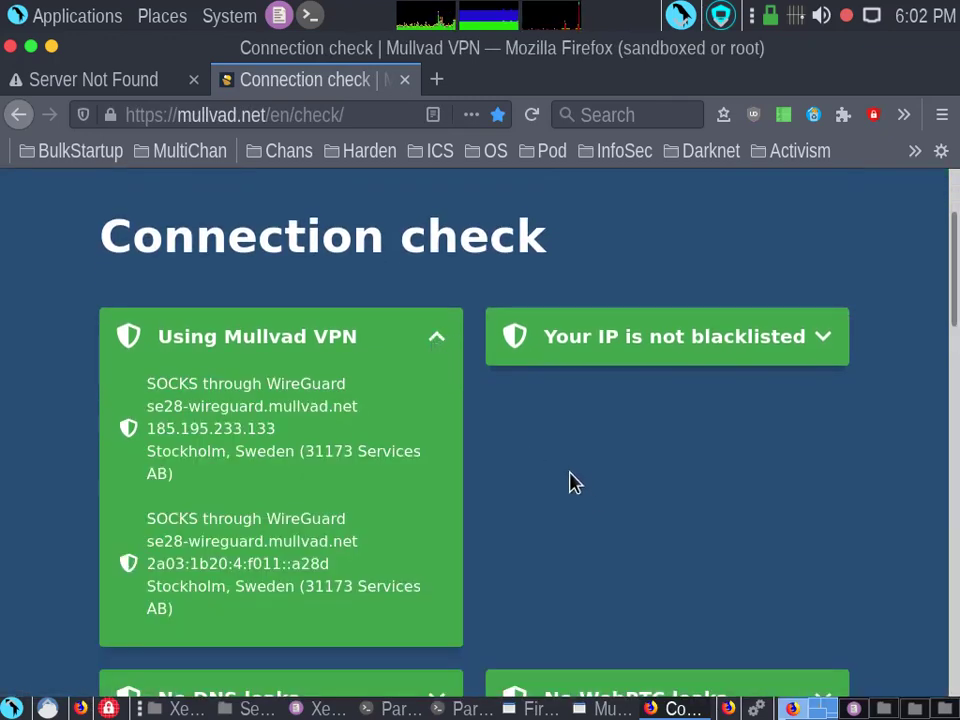
{"action": "scroll", "coordinate": [580, 488], "scroll_direction": "down", "scroll_amount": 5}
{"action": "scroll", "coordinate": [700, 530], "scroll_direction": "up", "scroll_amount": 4}
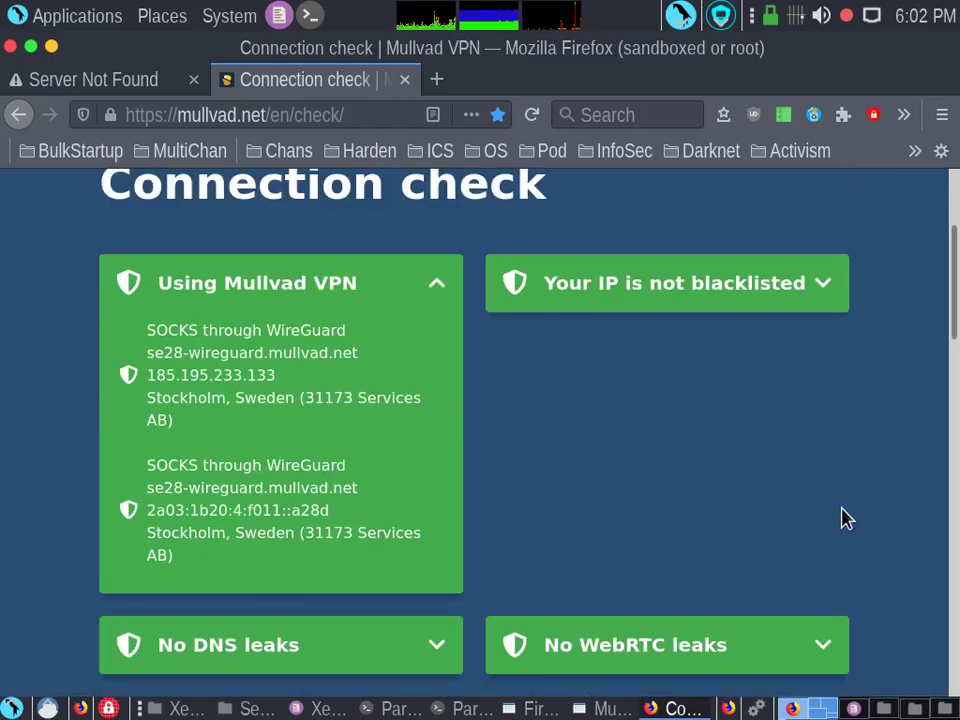
{"action": "scroll", "coordinate": [486, 514], "scroll_direction": "down", "scroll_amount": 3}
{"action": "scroll", "coordinate": [503, 500], "scroll_direction": "up", "scroll_amount": 4}
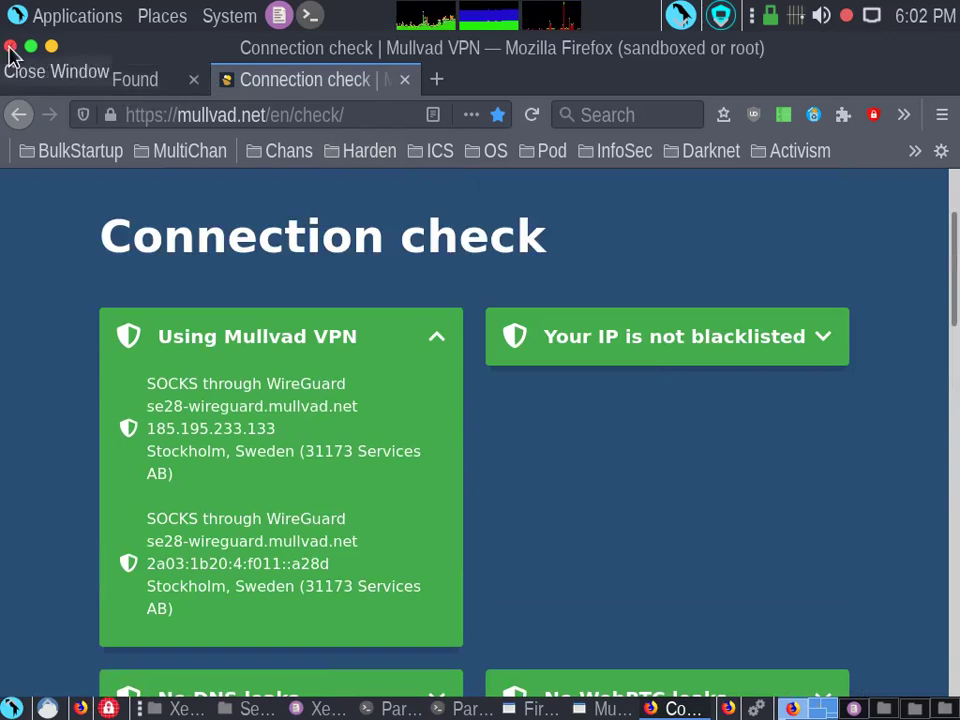
Close Firefox with both tabs and launch Telegram Desktop from its launcher
{"action": "left_click", "coordinate": [10, 50]}
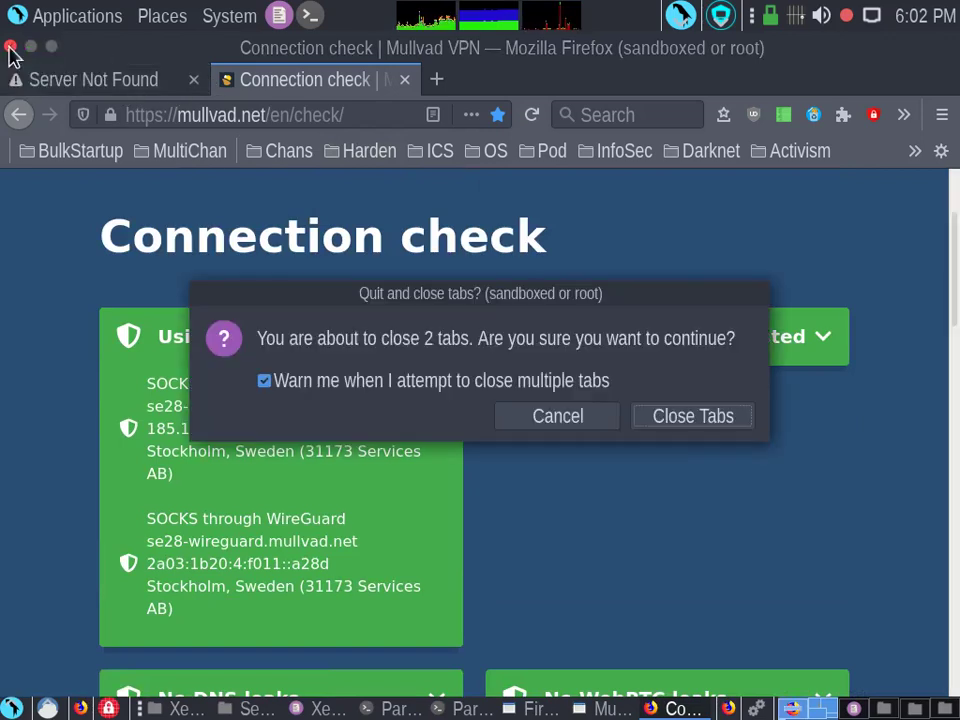
{"action": "left_click", "coordinate": [675, 415]}
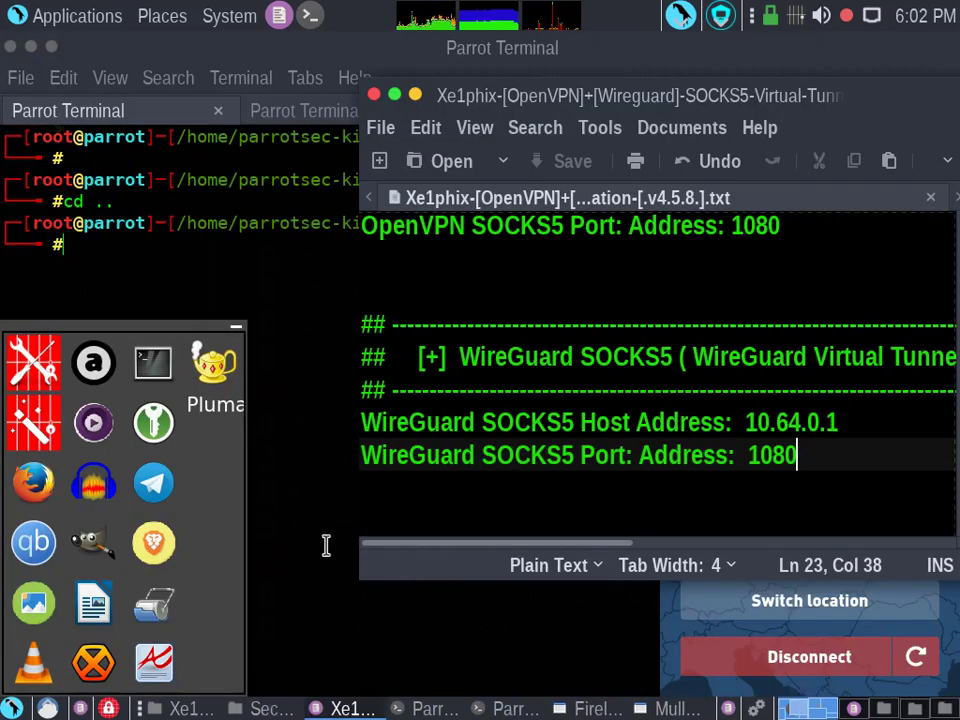
{"action": "right_click", "coordinate": [165, 484]}
{"action": "left_click", "coordinate": [315, 305]}
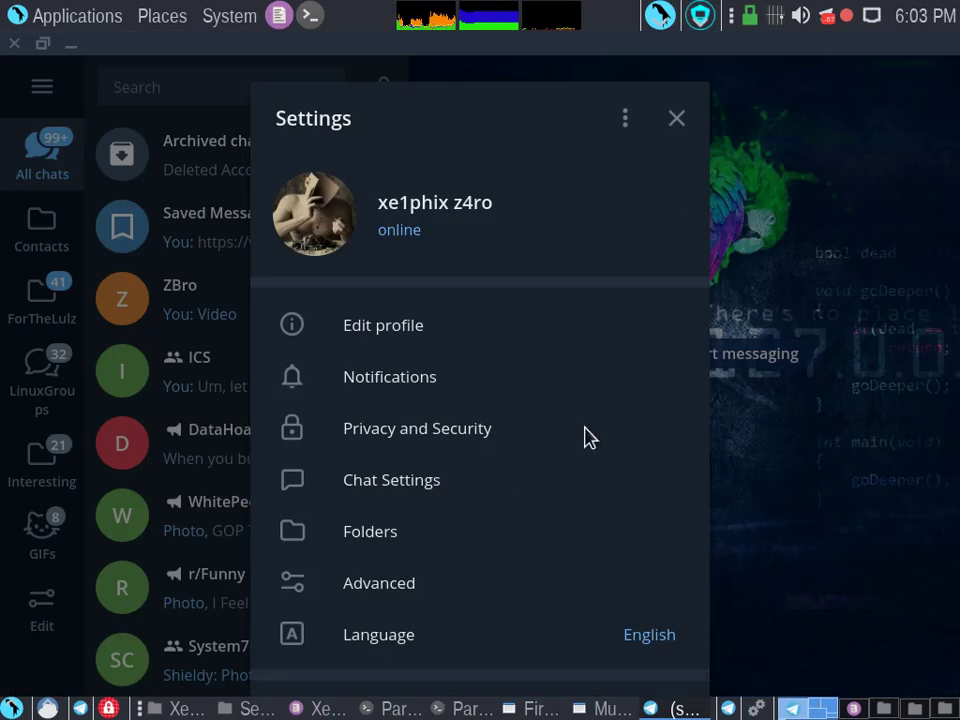
Set Telegram's Advanced connection type to Use custom proxy
{"action": "scroll", "coordinate": [575, 440], "scroll_direction": "down", "scroll_amount": 3}
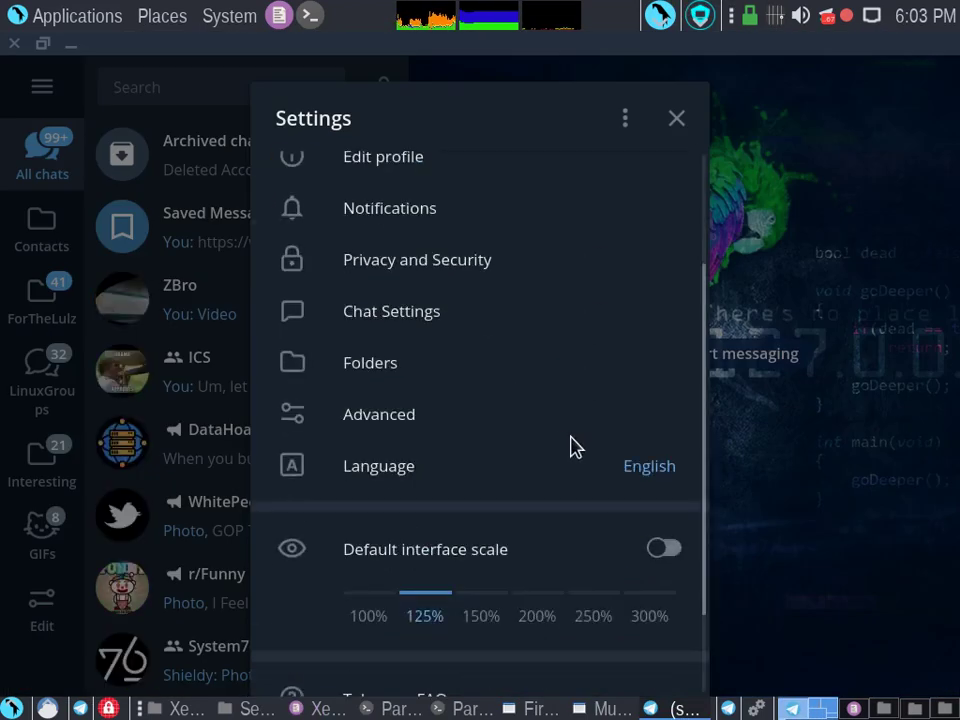
{"action": "left_click", "coordinate": [462, 410]}
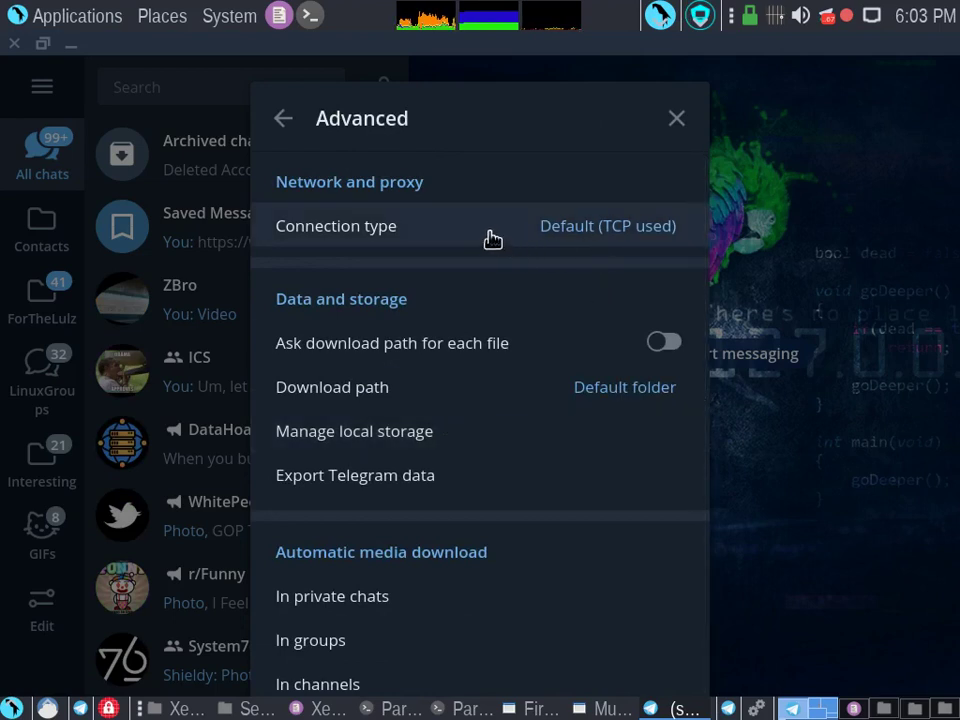
{"action": "left_click", "coordinate": [491, 239]}
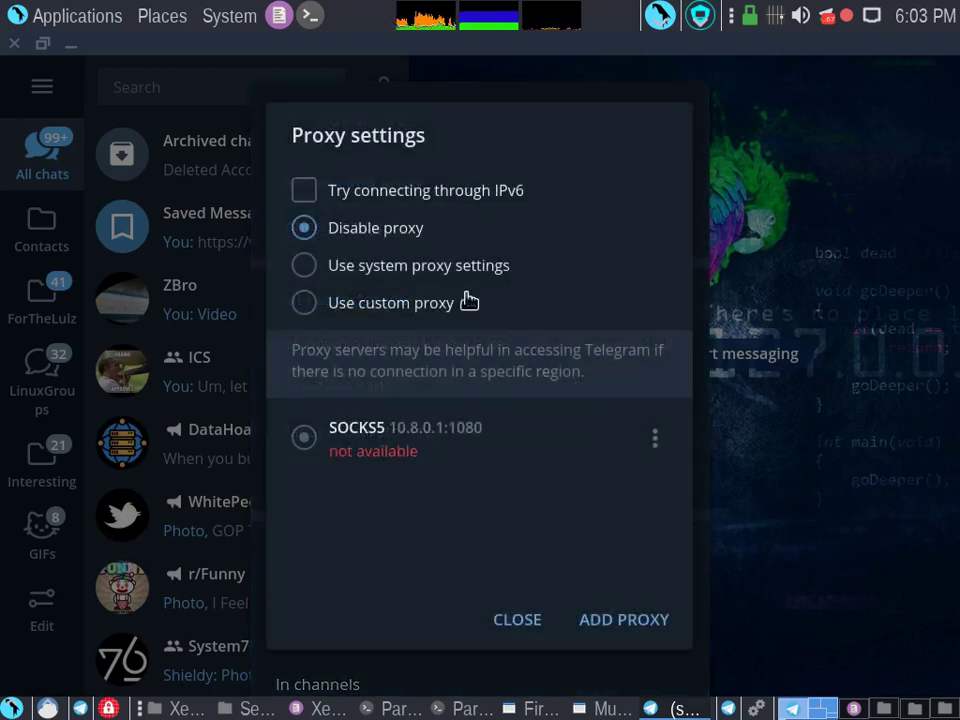
{"action": "left_click", "coordinate": [398, 306]}
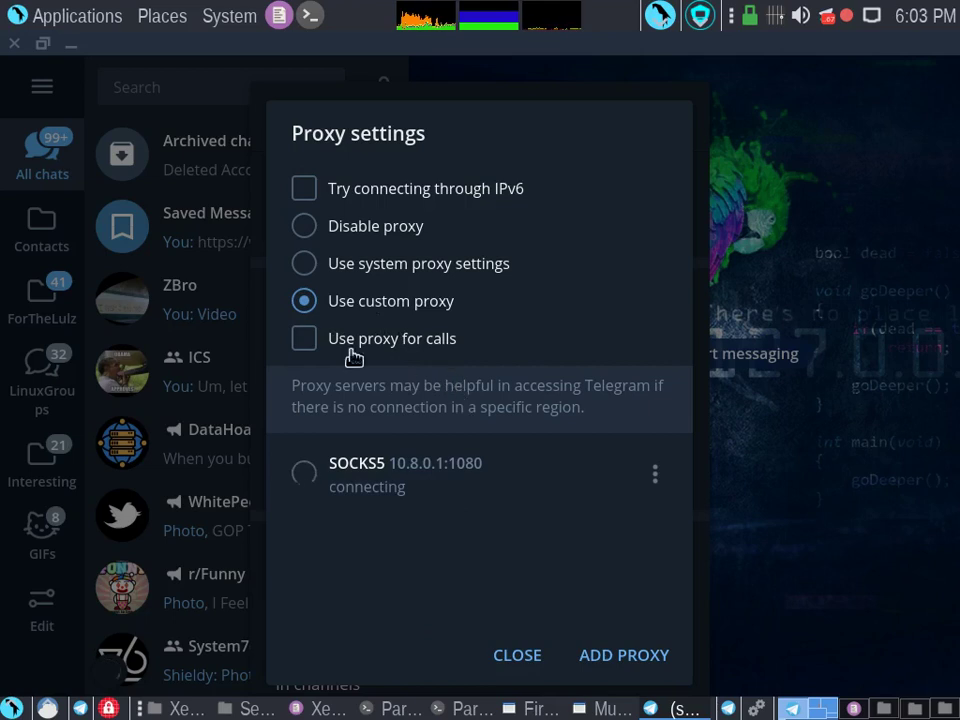
Start a new proxy with hostname 10.64.0.1 copied from the Pluma notes
{"action": "left_click", "coordinate": [625, 650]}
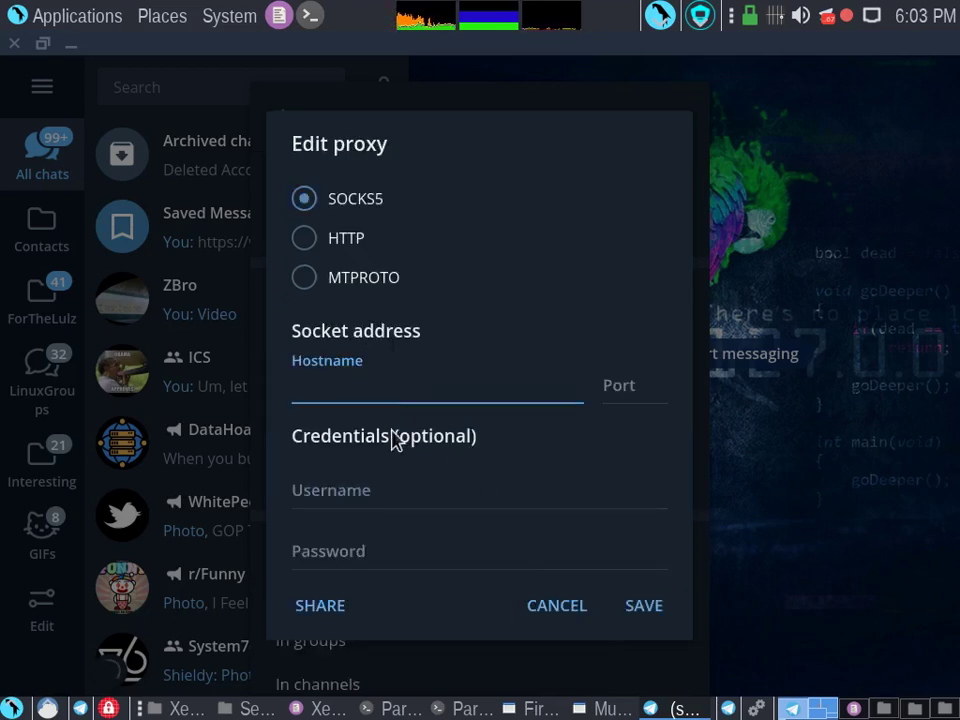
{"action": "key", "text": "alt+Tab"}
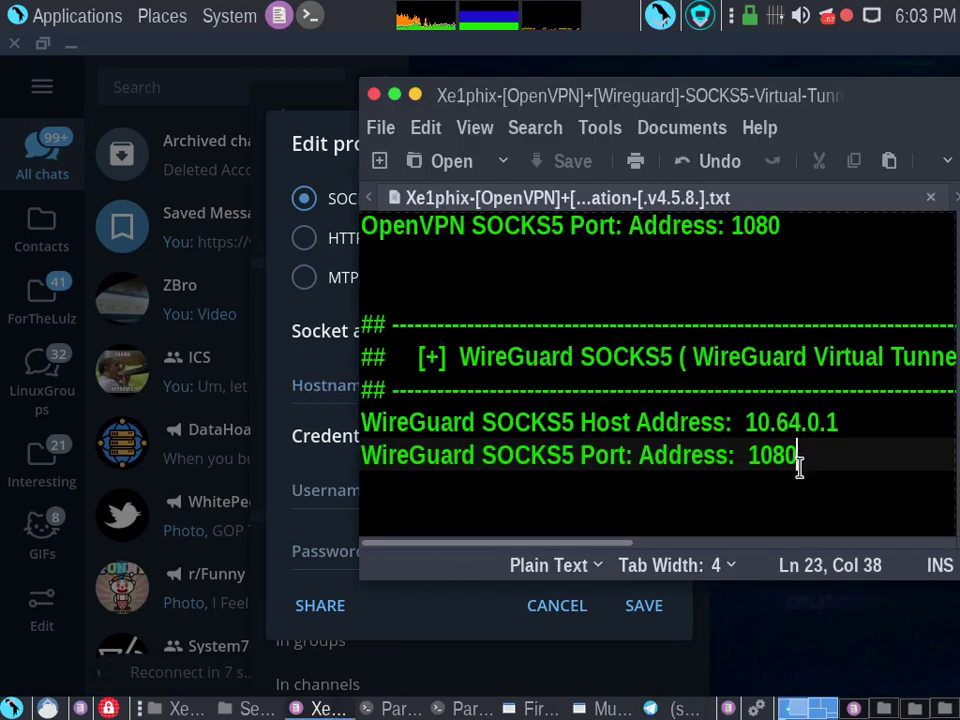
{"action": "left_click_drag", "start_coordinate": [862, 422], "coordinate": [745, 425]}
{"action": "key", "text": "ctrl+c"}
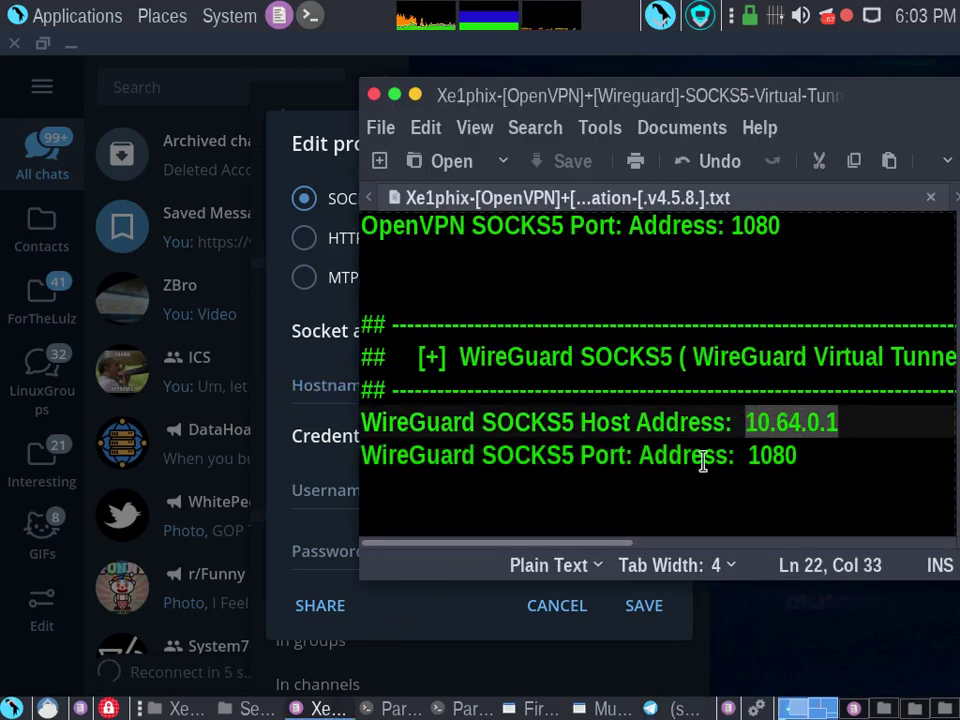
{"action": "left_click", "coordinate": [681, 702]}
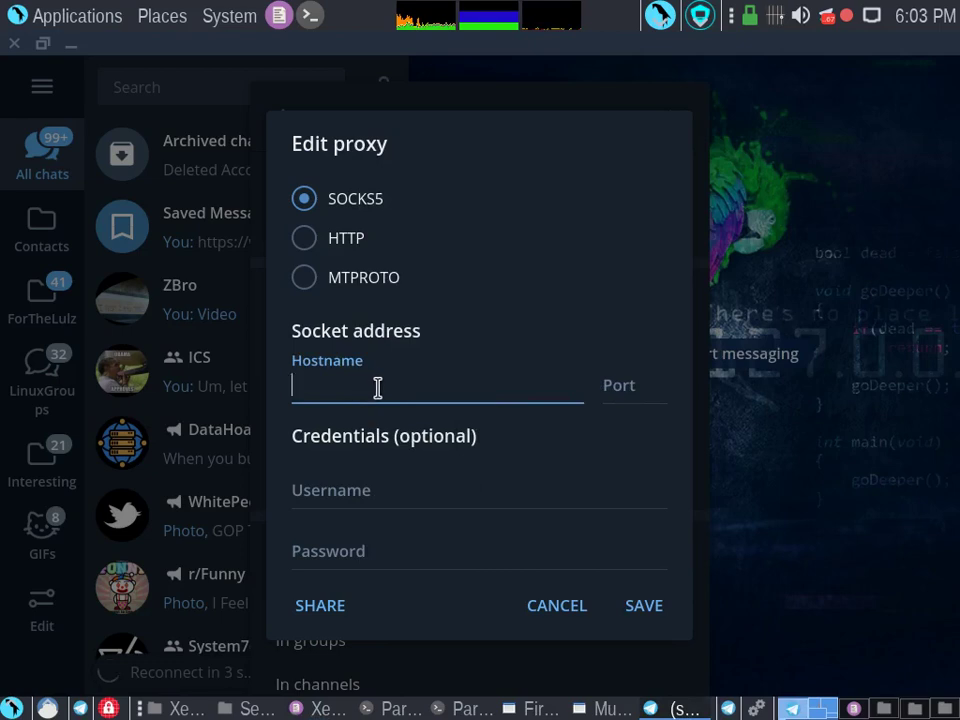
{"action": "key", "text": "ctrl+v"}
Enter port 1080 and save the 10.64.0.1:1080 SOCKS5 proxy
{"action": "left_click", "coordinate": [681, 702]}
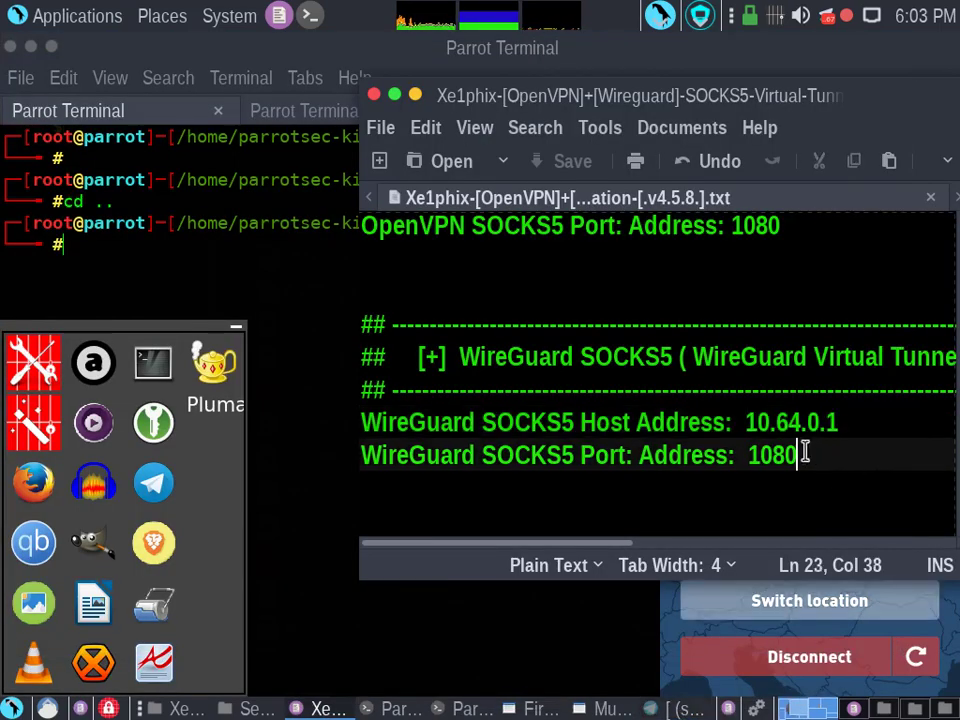
{"action": "left_click_drag", "start_coordinate": [803, 452], "coordinate": [752, 454]}
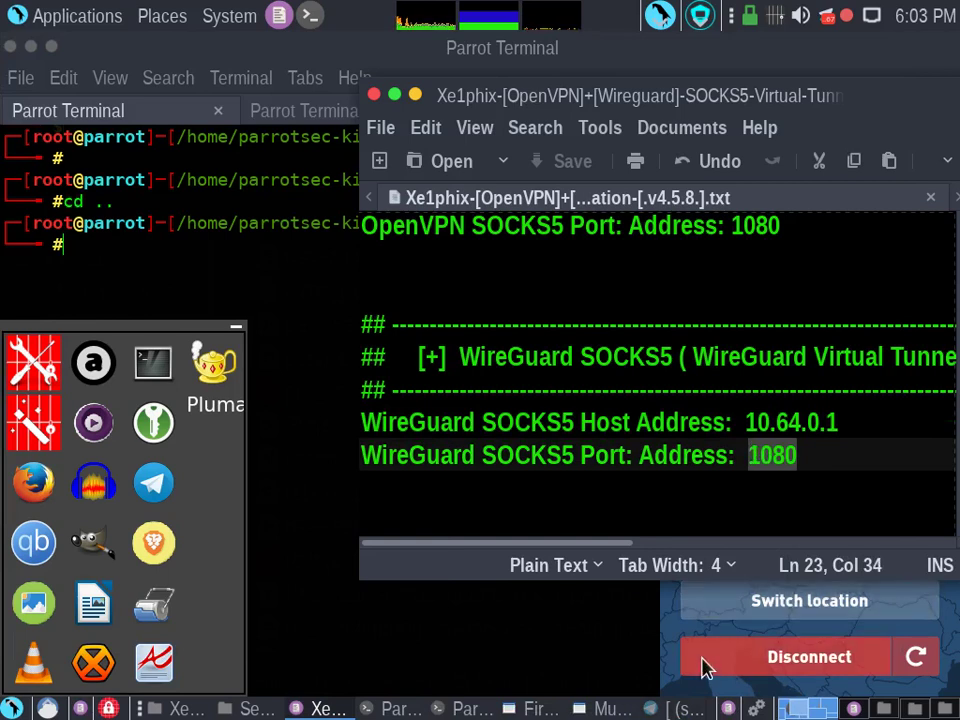
{"action": "left_click", "coordinate": [670, 708]}
{"action": "left_click", "coordinate": [650, 388]}
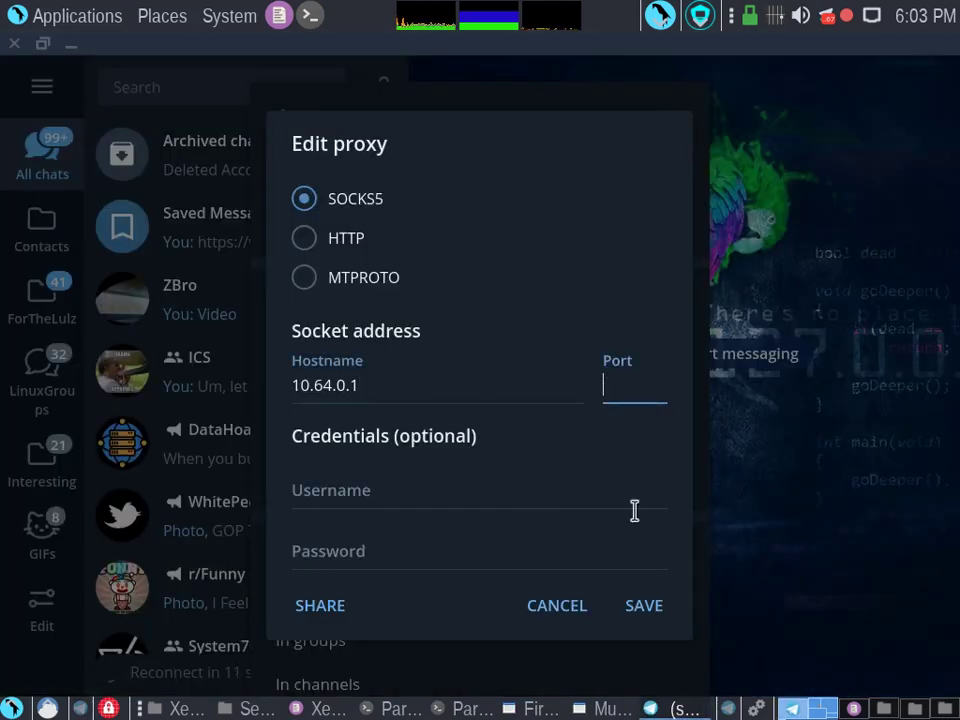
{"action": "type", "text": "1080"}
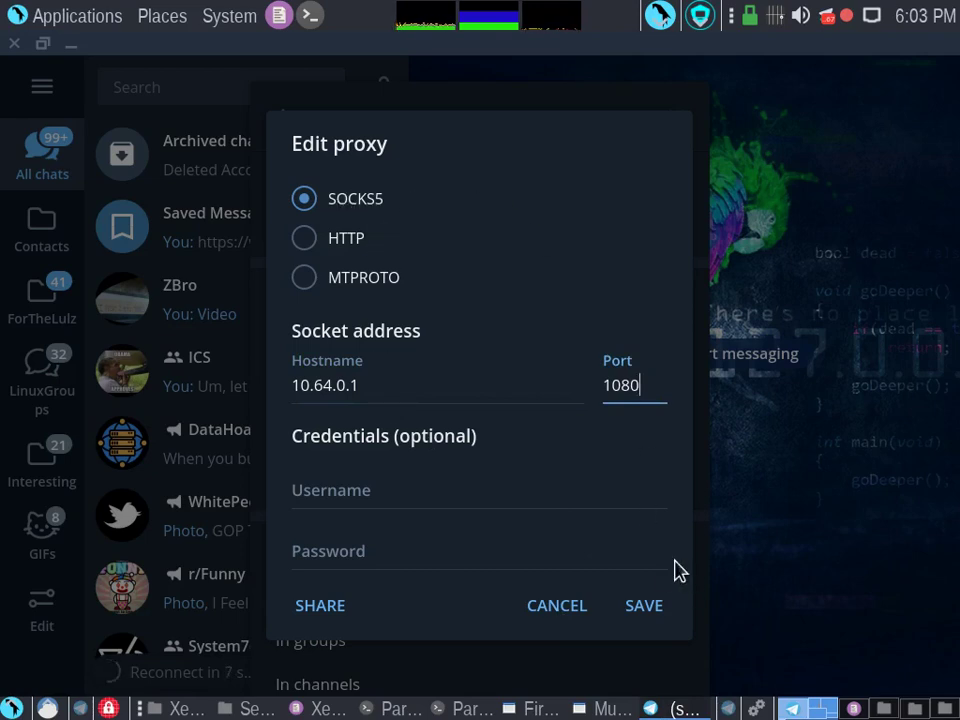
{"action": "left_click", "coordinate": [643, 607]}
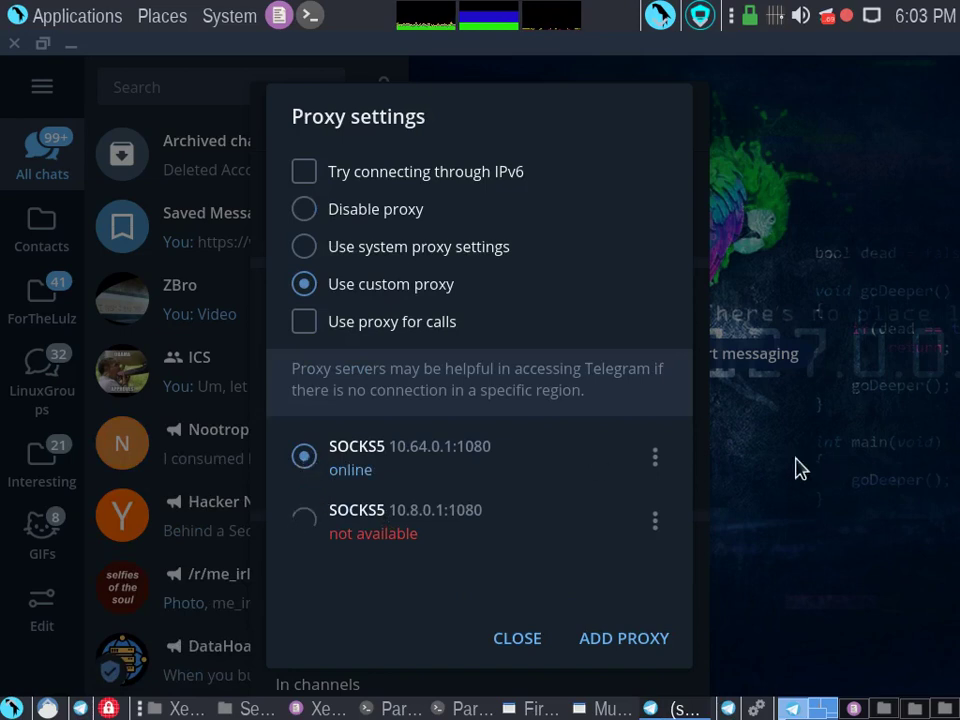
{"action": "left_click", "coordinate": [664, 460]}
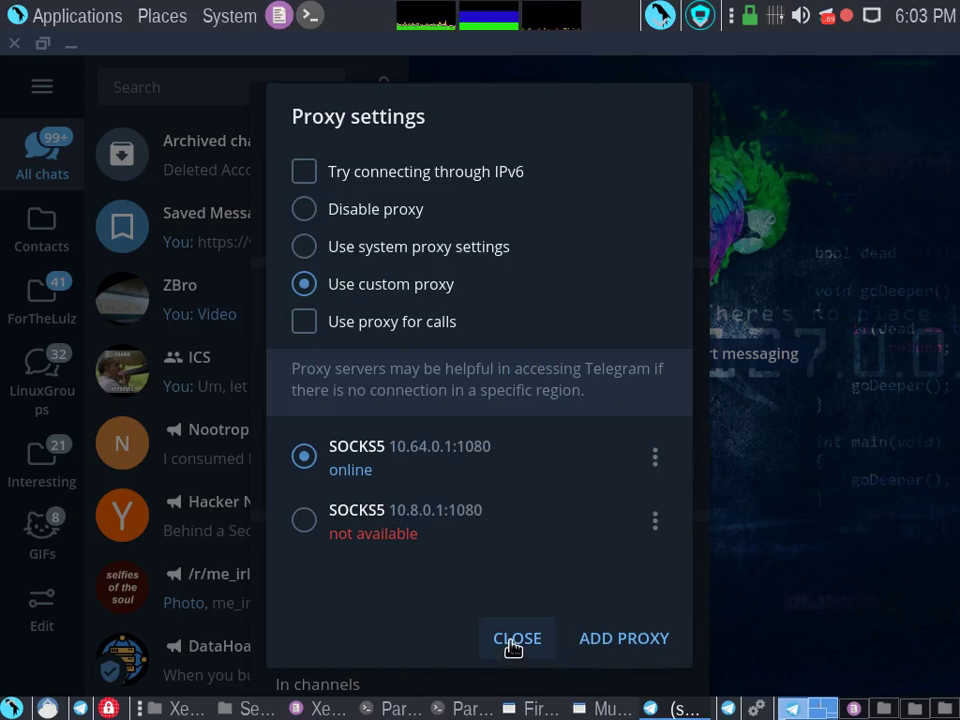
Close the proxy settings and open the latest ParrotOS Global Group messages in LinuxGroups
{"action": "left_click", "coordinate": [512, 640]}
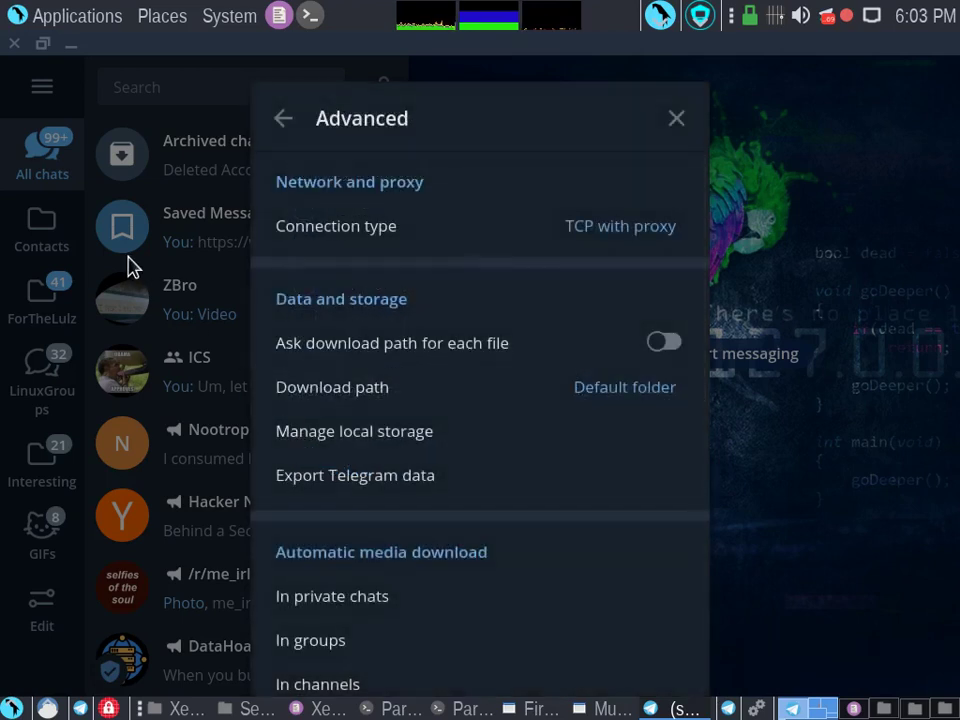
{"action": "left_click", "coordinate": [190, 377]}
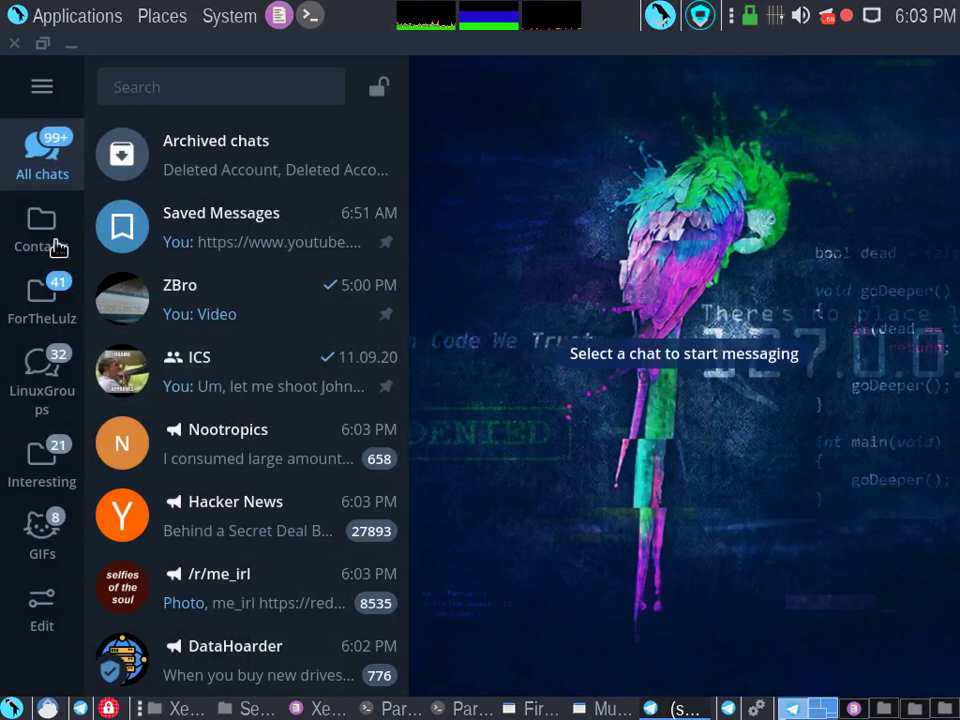
{"action": "left_click", "coordinate": [42, 365]}
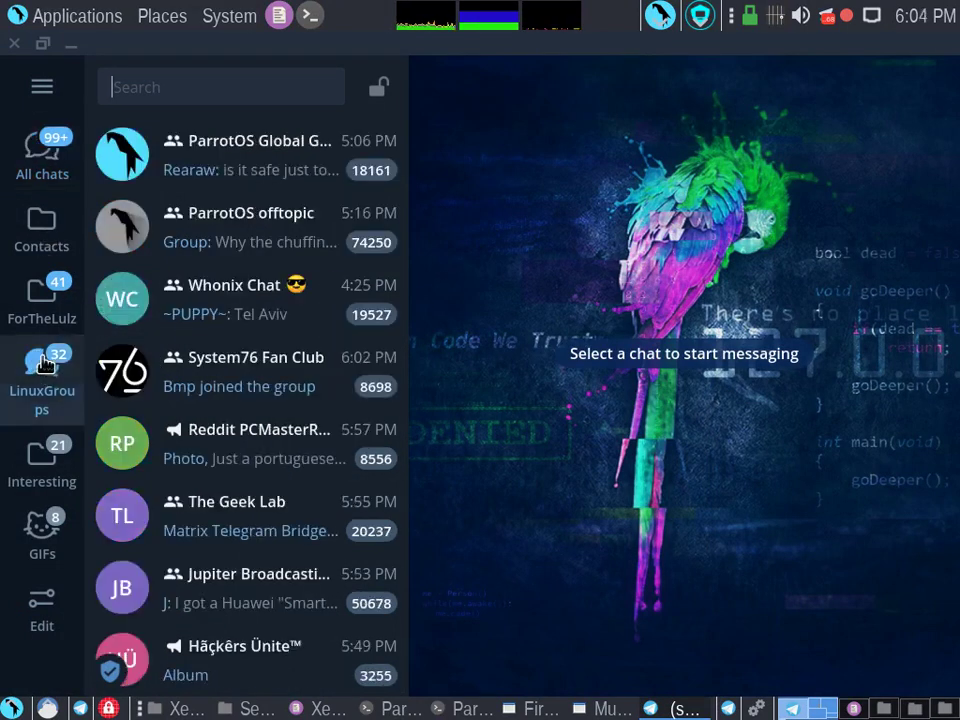
{"action": "left_click", "coordinate": [195, 150]}
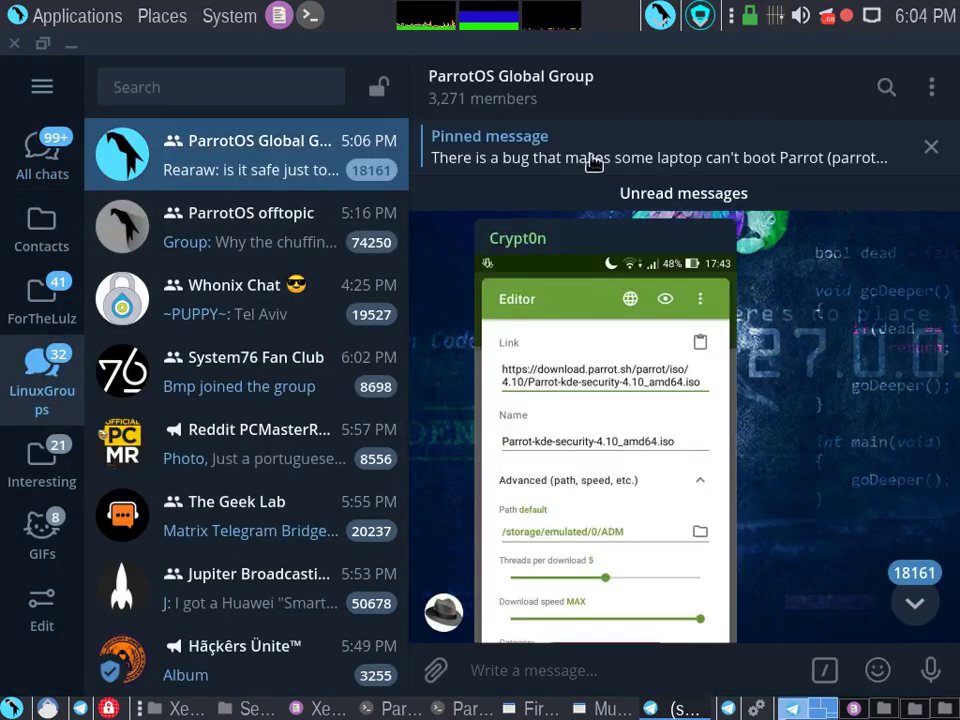
{"action": "scroll", "coordinate": [870, 515], "scroll_direction": "down", "scroll_amount": 2}
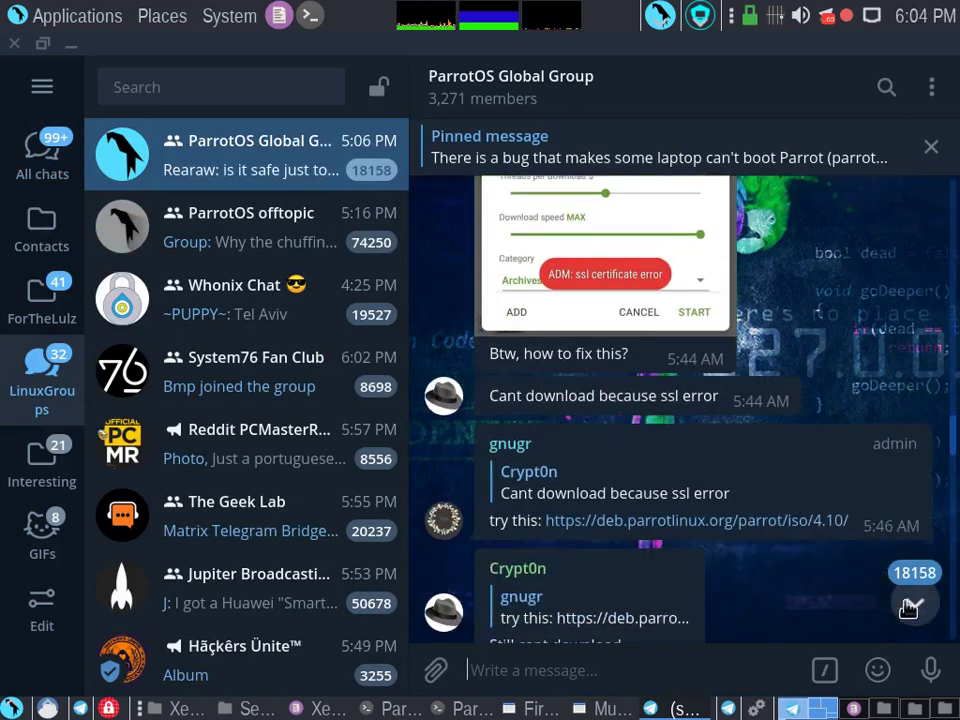
{"action": "left_click", "coordinate": [915, 604]}
Browse the ParrotOS Global Group info panel, then close it
{"action": "left_click", "coordinate": [575, 86]}
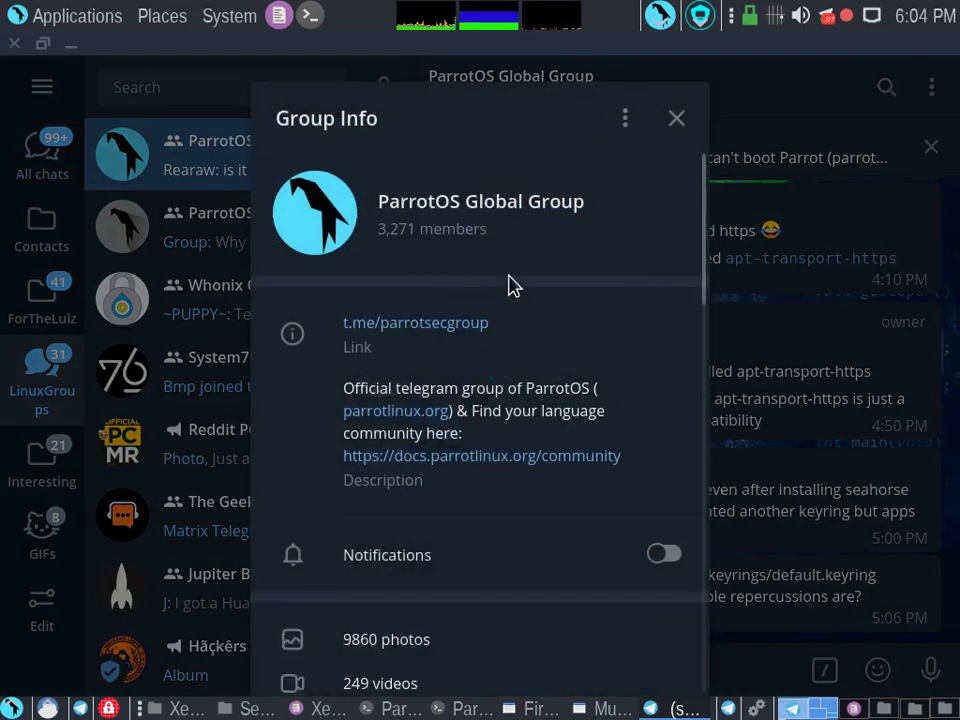
{"action": "scroll", "coordinate": [615, 336], "scroll_direction": "down", "scroll_amount": 2}
{"action": "scroll", "coordinate": [612, 377], "scroll_direction": "down", "scroll_amount": 3}
{"action": "scroll", "coordinate": [612, 377], "scroll_direction": "down", "scroll_amount": 3}
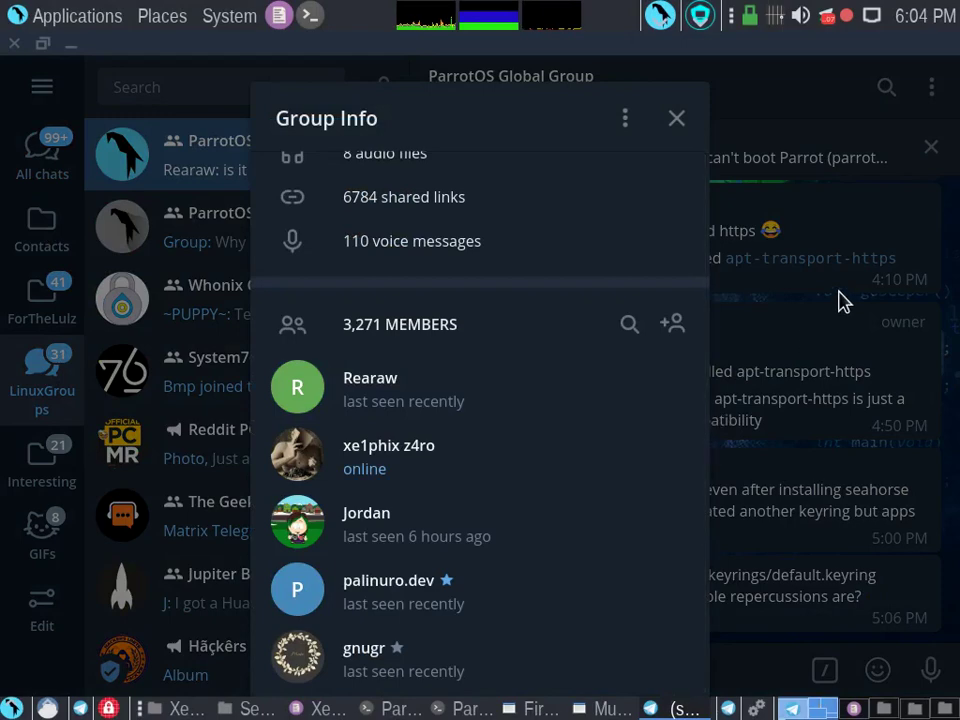
{"action": "left_click", "coordinate": [855, 345]}
{"action": "scroll", "coordinate": [821, 476], "scroll_direction": "up", "scroll_amount": 2}
{"action": "scroll", "coordinate": [825, 476], "scroll_direction": "down", "scroll_amount": 2}
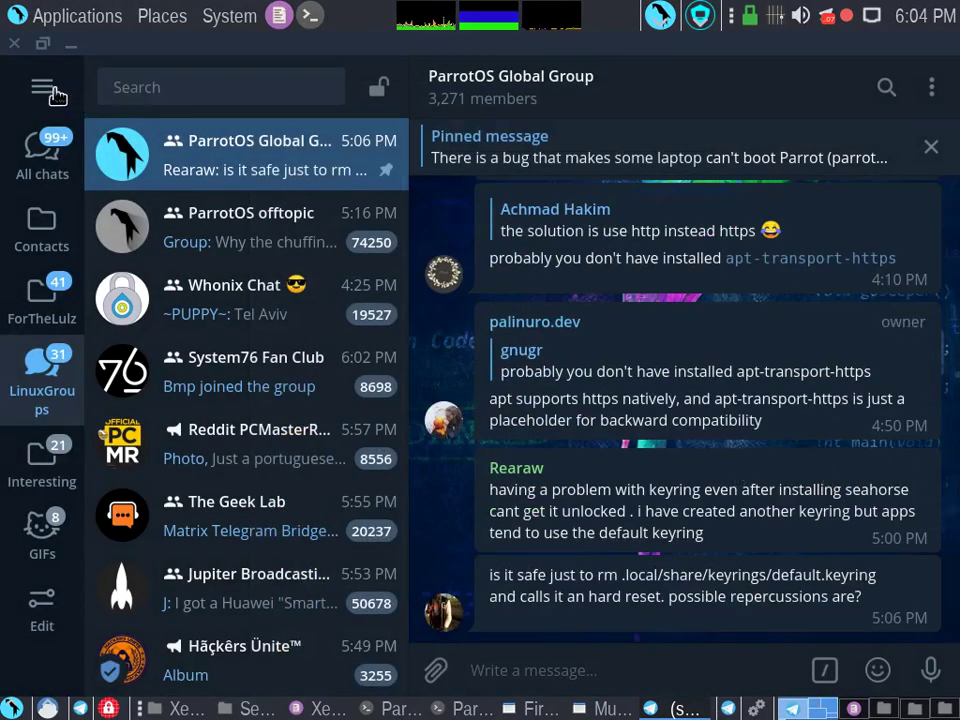
Open and dismiss the Telegram side menu, then close the Telegram window
{"action": "left_click", "coordinate": [40, 80]}
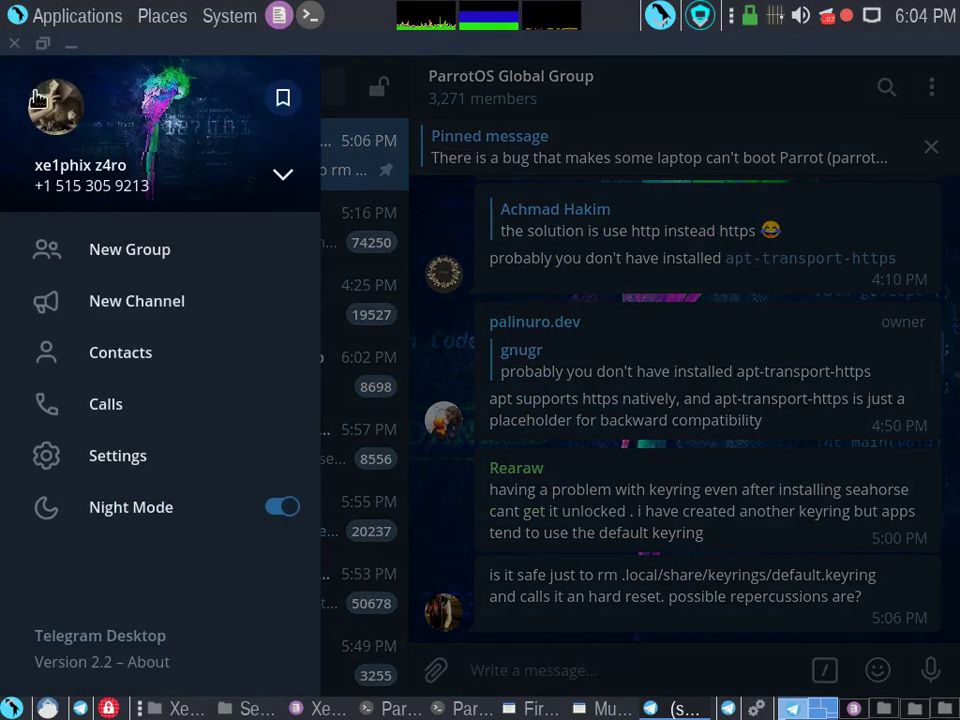
{"action": "left_click", "coordinate": [531, 214]}
{"action": "left_click", "coordinate": [13, 43]}
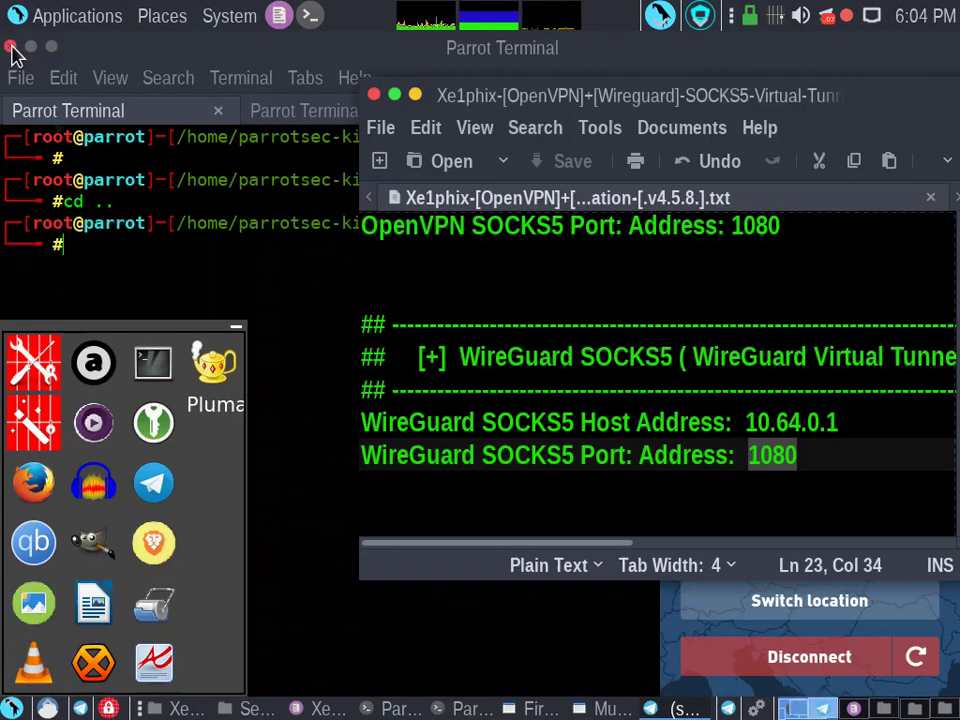
Launch qBittorrent and set the Connection preferences' proxy type to SOCKS5
{"action": "right_click", "coordinate": [31, 540]}
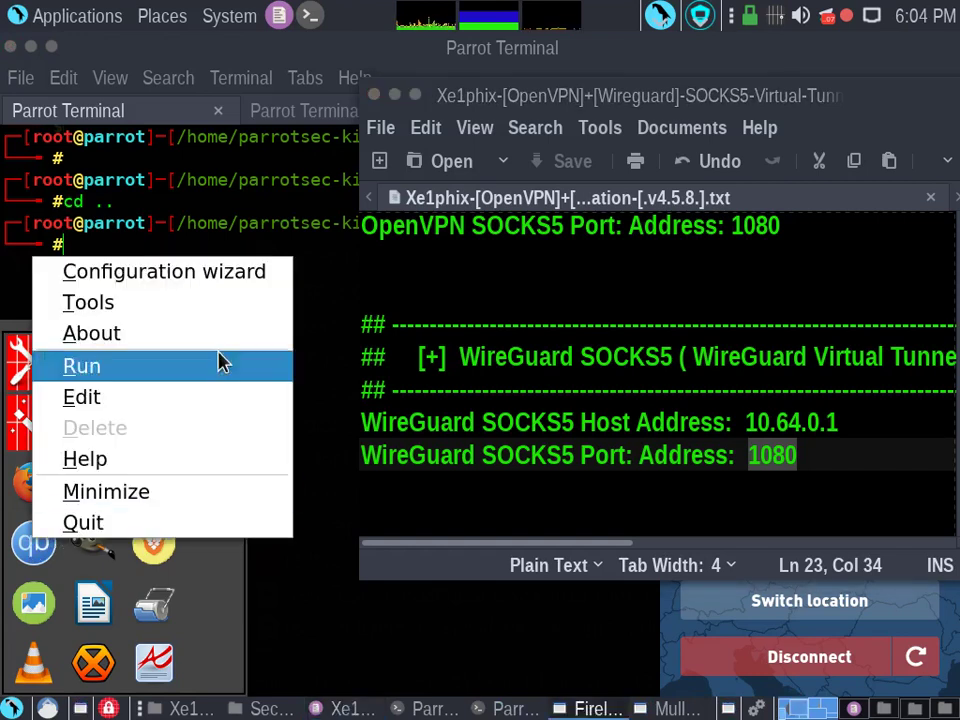
{"action": "left_click", "coordinate": [213, 368]}
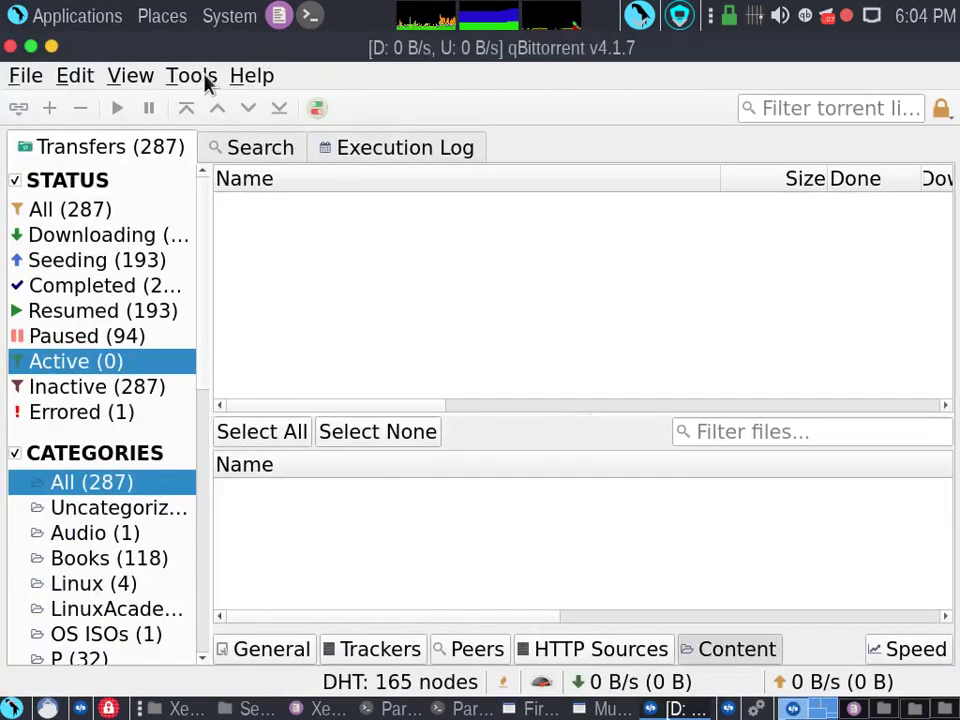
{"action": "left_click", "coordinate": [207, 85]}
{"action": "left_click", "coordinate": [229, 170]}
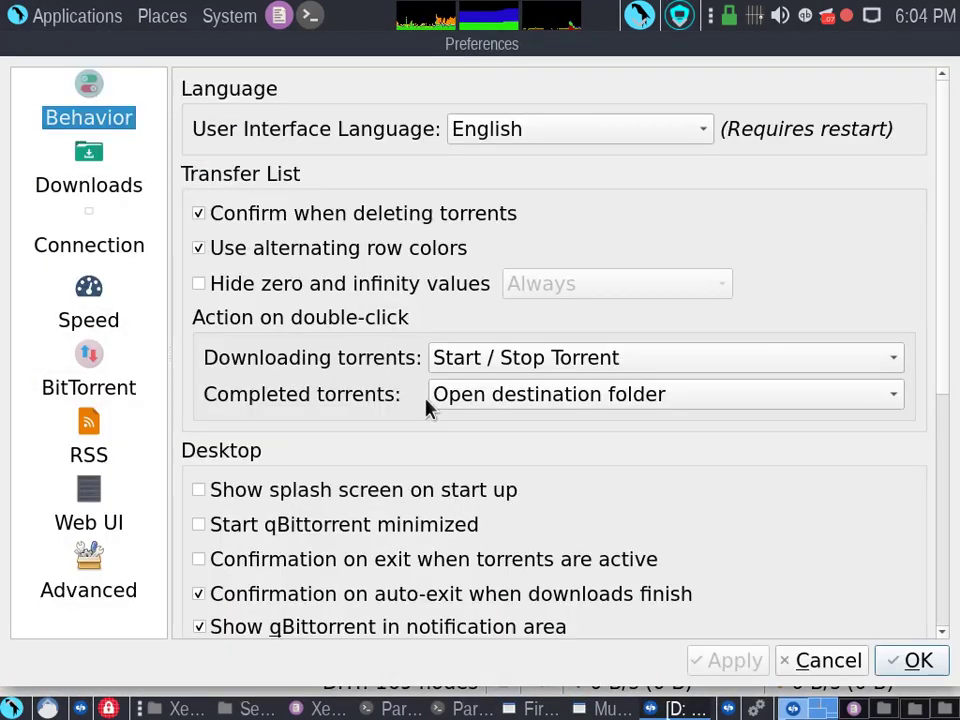
{"action": "left_click", "coordinate": [112, 184]}
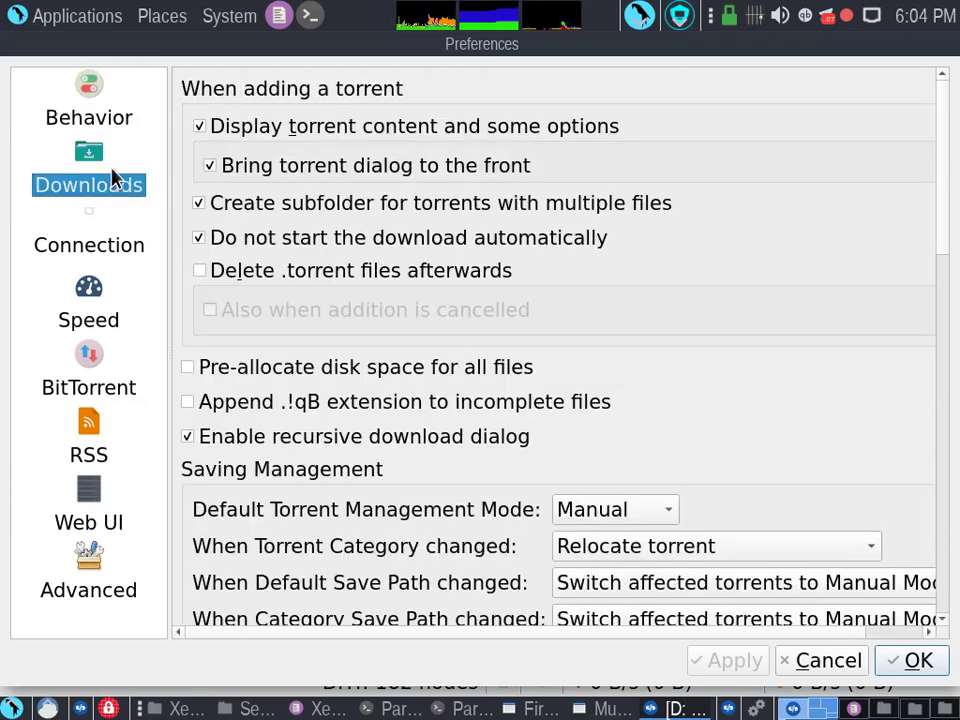
{"action": "left_click", "coordinate": [66, 214]}
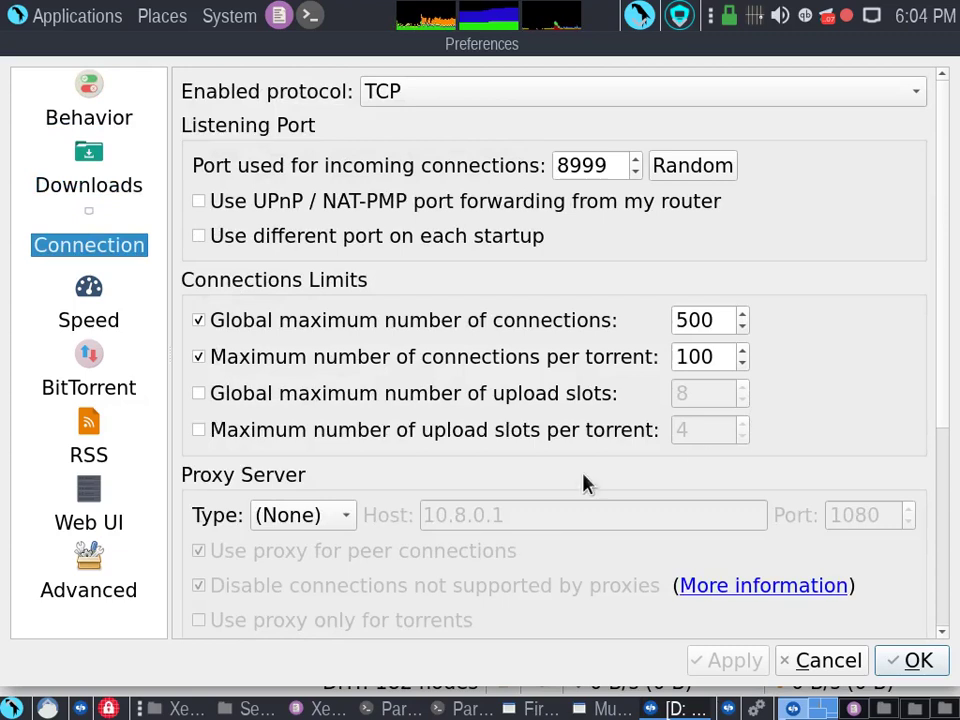
{"action": "scroll", "coordinate": [460, 437], "scroll_direction": "down", "scroll_amount": 3}
{"action": "left_click", "coordinate": [337, 357]}
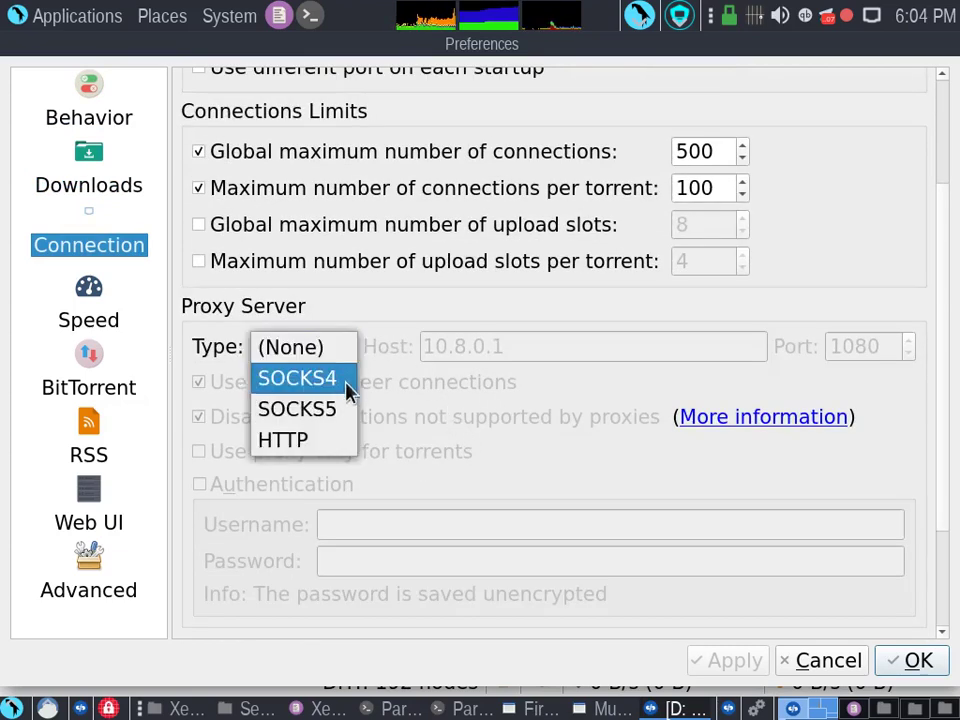
{"action": "left_click", "coordinate": [345, 418]}
Replace proxy host 10.8.0.1 with 10.64.0.1 copied from the WireGuard notes, keeping port 1080
{"action": "left_click", "coordinate": [544, 342]}
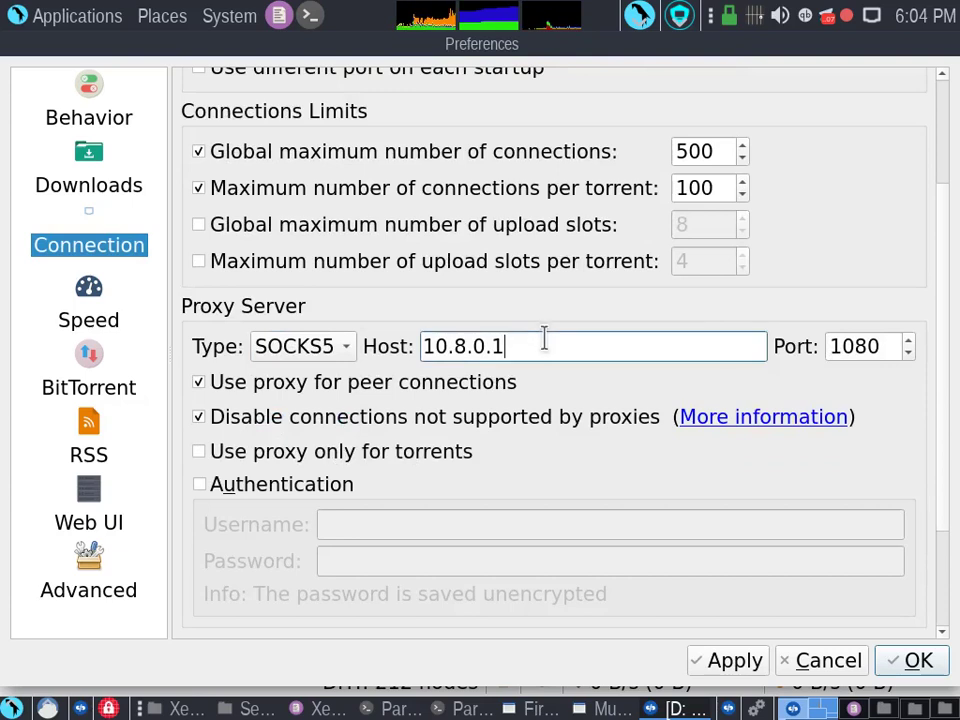
{"action": "left_click", "coordinate": [318, 708]}
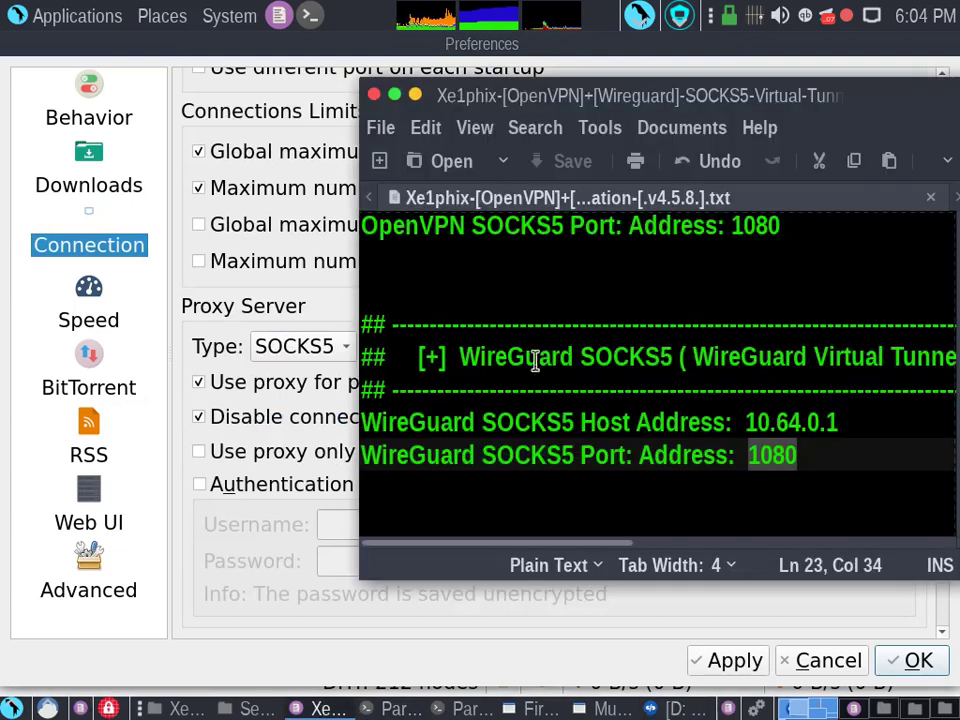
{"action": "left_click_drag", "start_coordinate": [862, 422], "coordinate": [748, 422]}
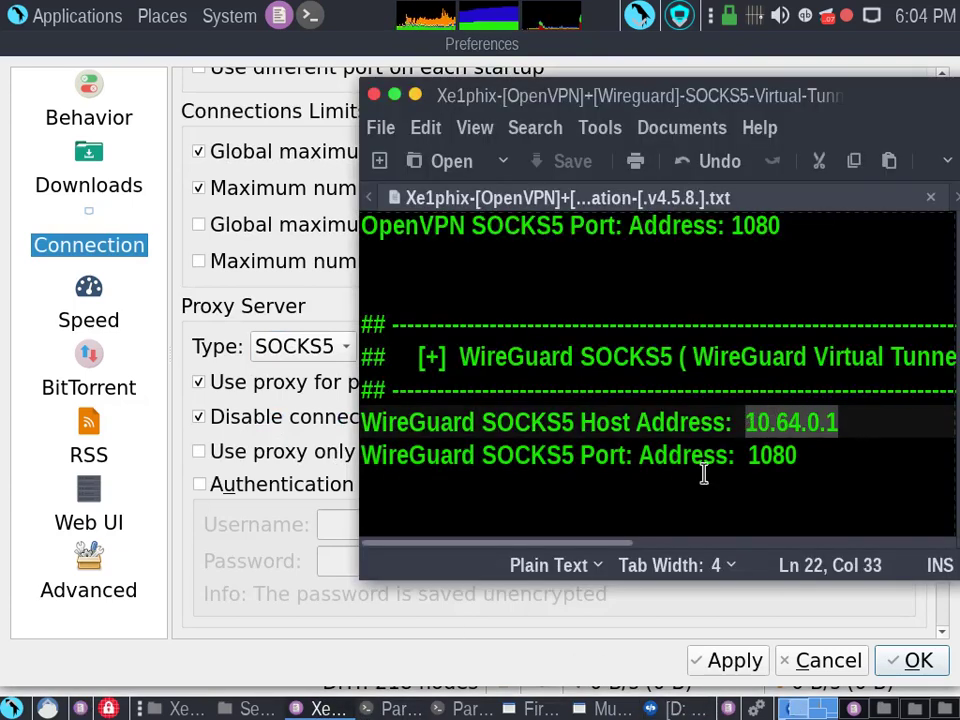
{"action": "left_click", "coordinate": [228, 596]}
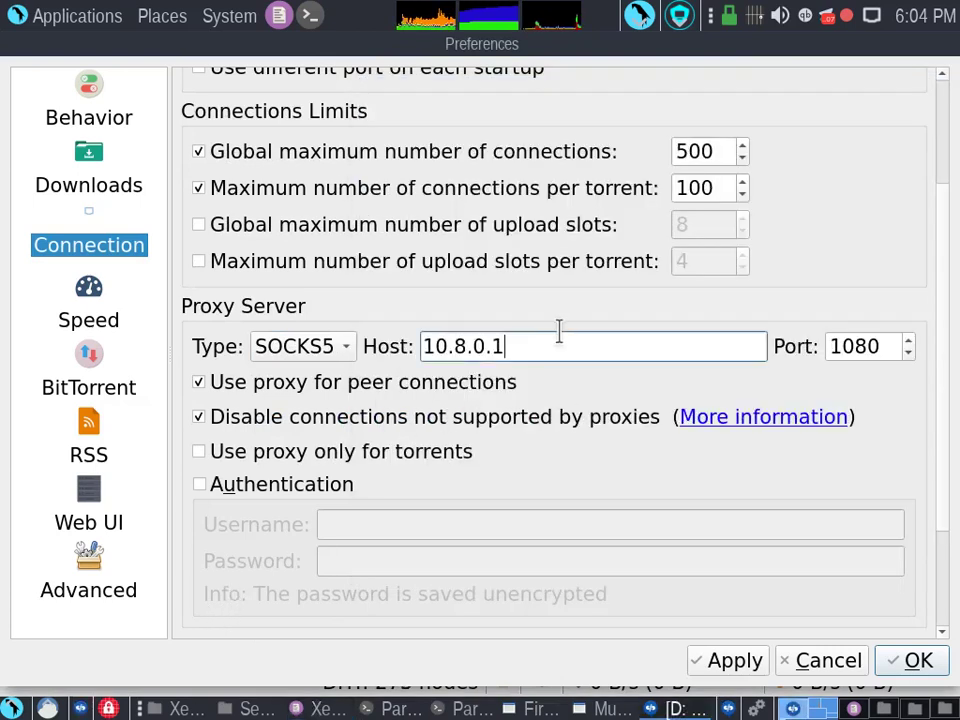
{"action": "left_click_drag", "start_coordinate": [559, 330], "coordinate": [257, 339]}
{"action": "type", "text": "10.64.0.1"}
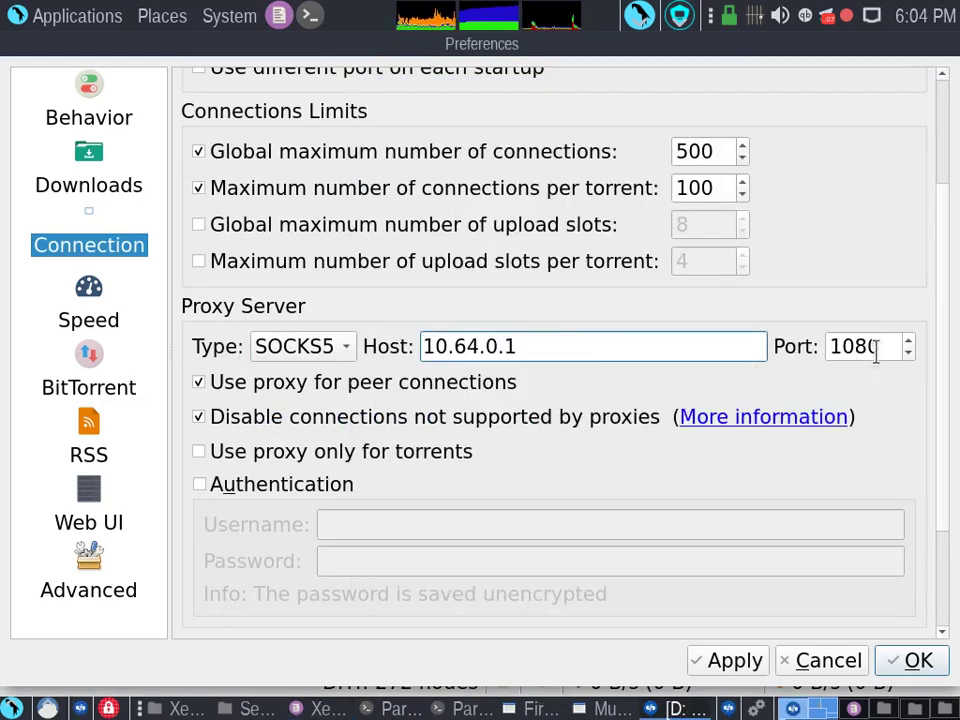
{"action": "double_click", "coordinate": [876, 350]}
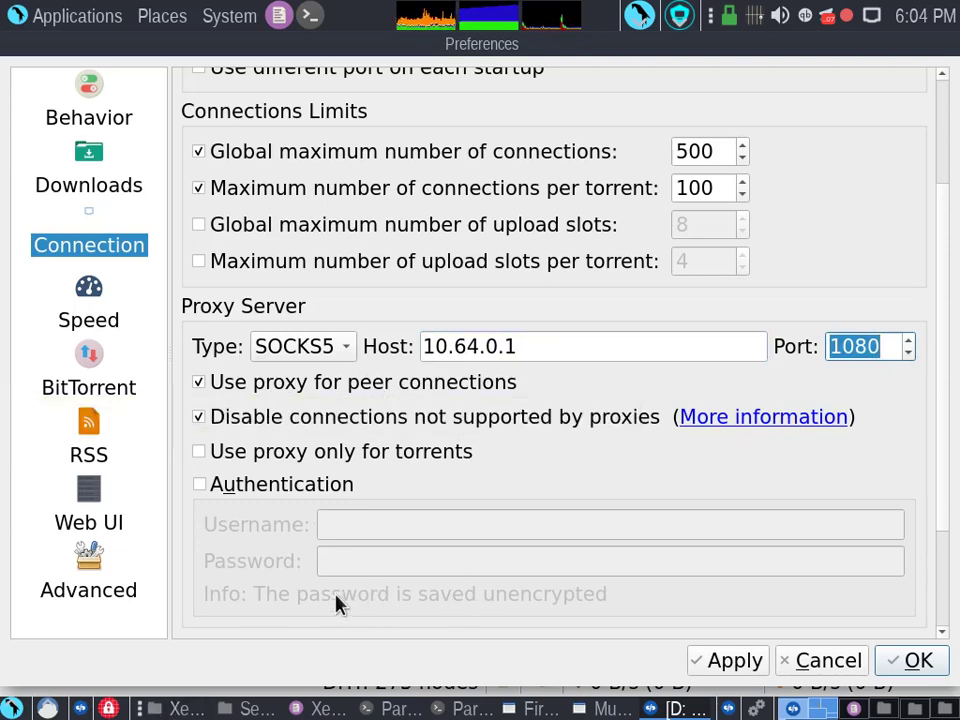
{"action": "scroll", "coordinate": [362, 592], "scroll_direction": "down", "scroll_amount": 3}
{"action": "scroll", "coordinate": [430, 530], "scroll_direction": "down", "scroll_amount": 1}
{"action": "scroll", "coordinate": [430, 550], "scroll_direction": "up", "scroll_amount": 4}
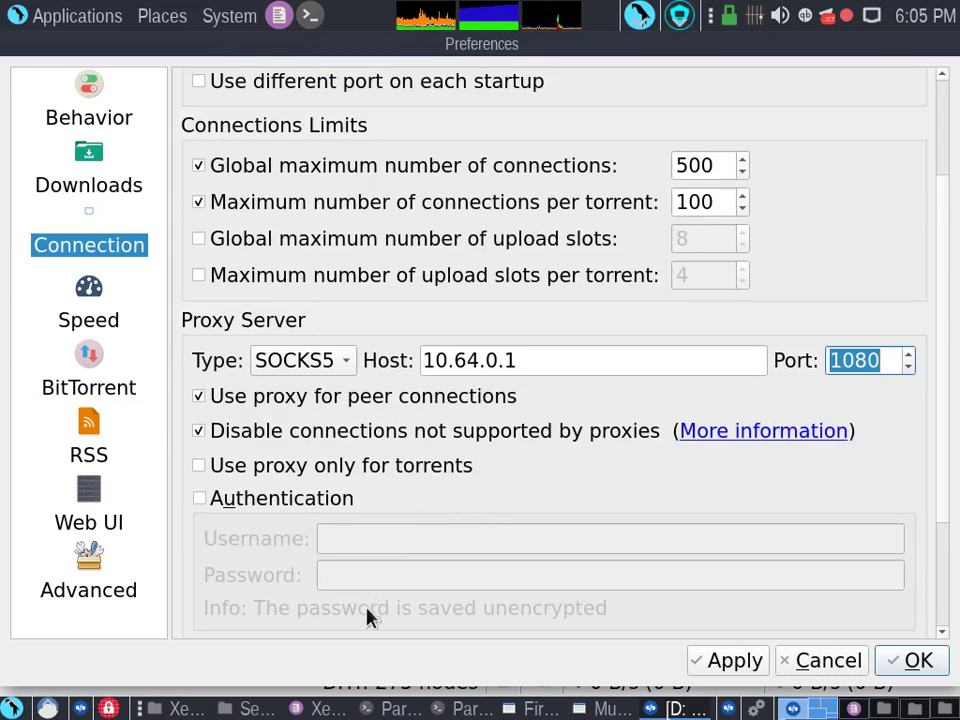
{"action": "scroll", "coordinate": [340, 635], "scroll_direction": "up", "scroll_amount": 4}
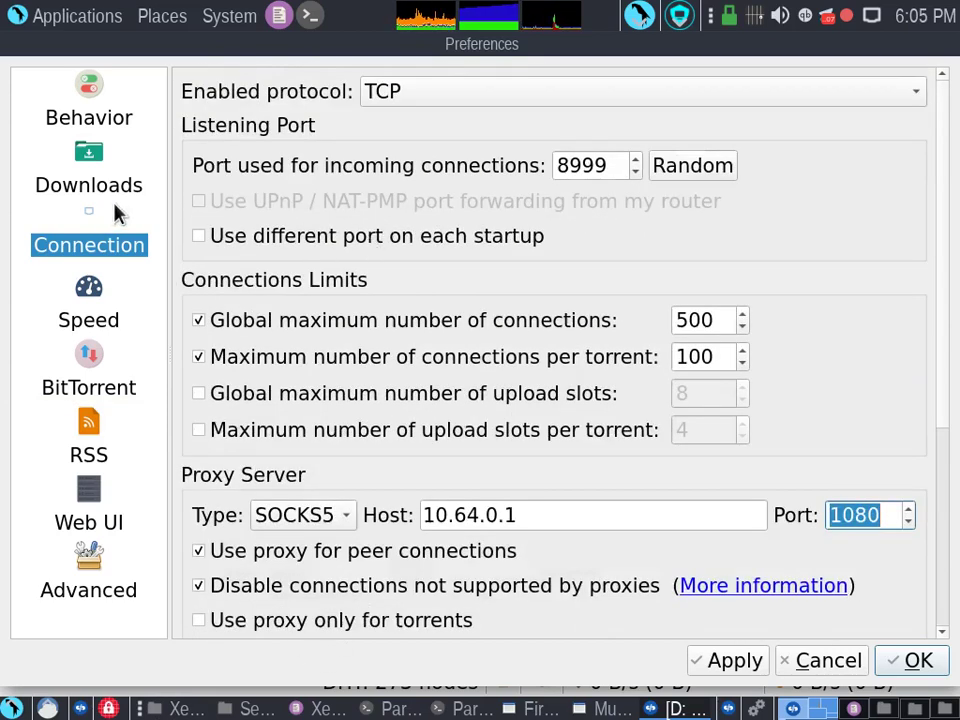
On the BitTorrent page keep Require encryption, enable anonymous mode, then apply and save preferences
{"action": "left_click", "coordinate": [100, 370]}
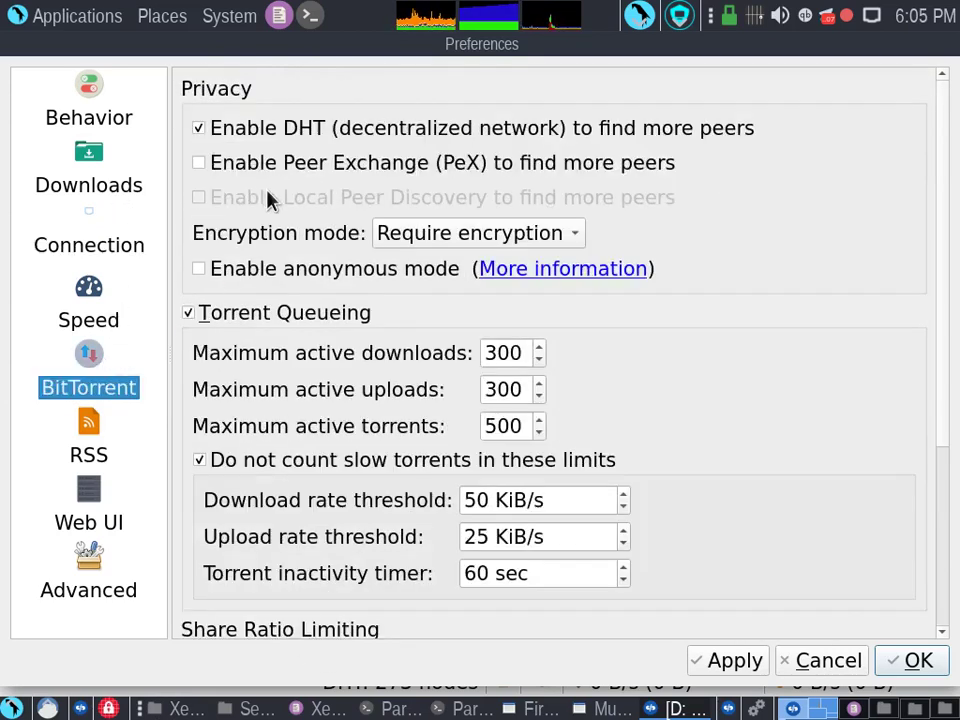
{"action": "left_click", "coordinate": [443, 233]}
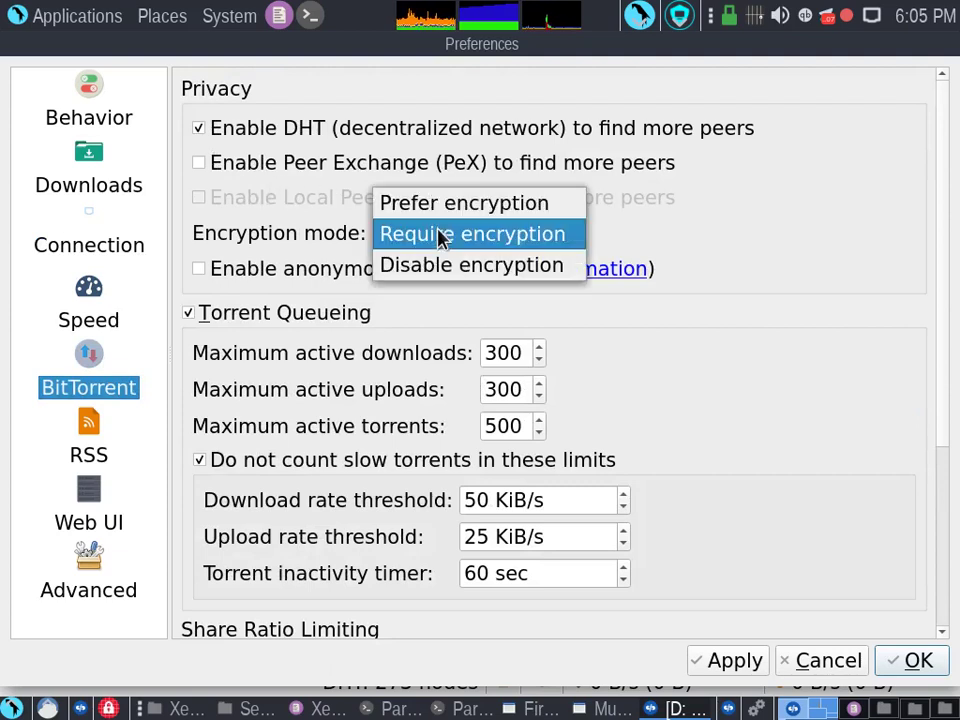
{"action": "left_click", "coordinate": [508, 235]}
{"action": "left_click", "coordinate": [241, 272]}
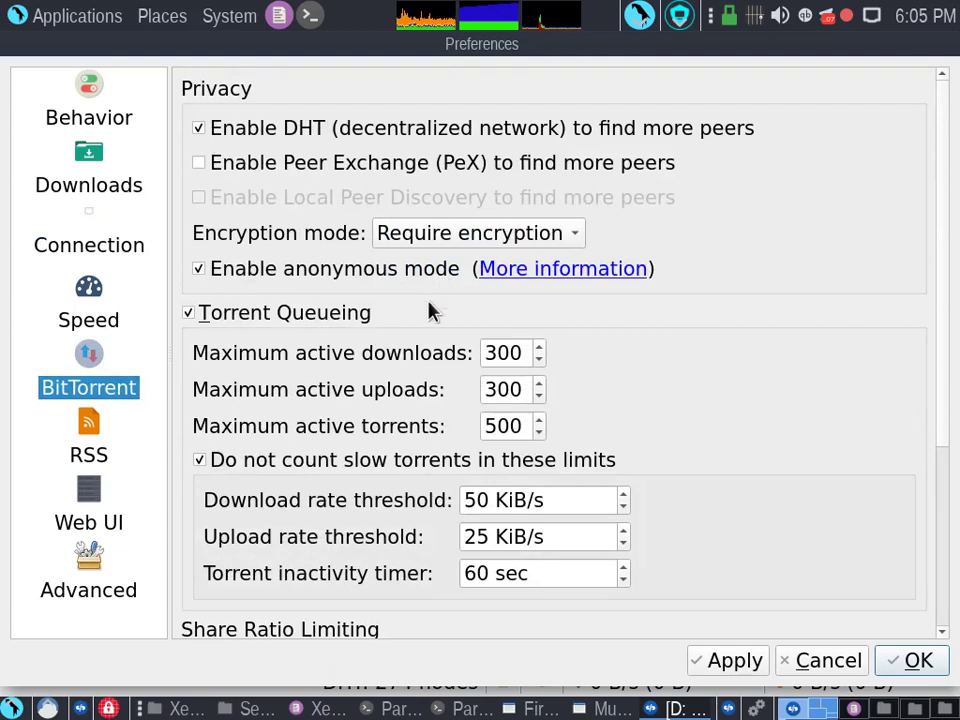
{"action": "scroll", "coordinate": [806, 407], "scroll_direction": "down", "scroll_amount": 4}
{"action": "scroll", "coordinate": [836, 422], "scroll_direction": "down", "scroll_amount": 1}
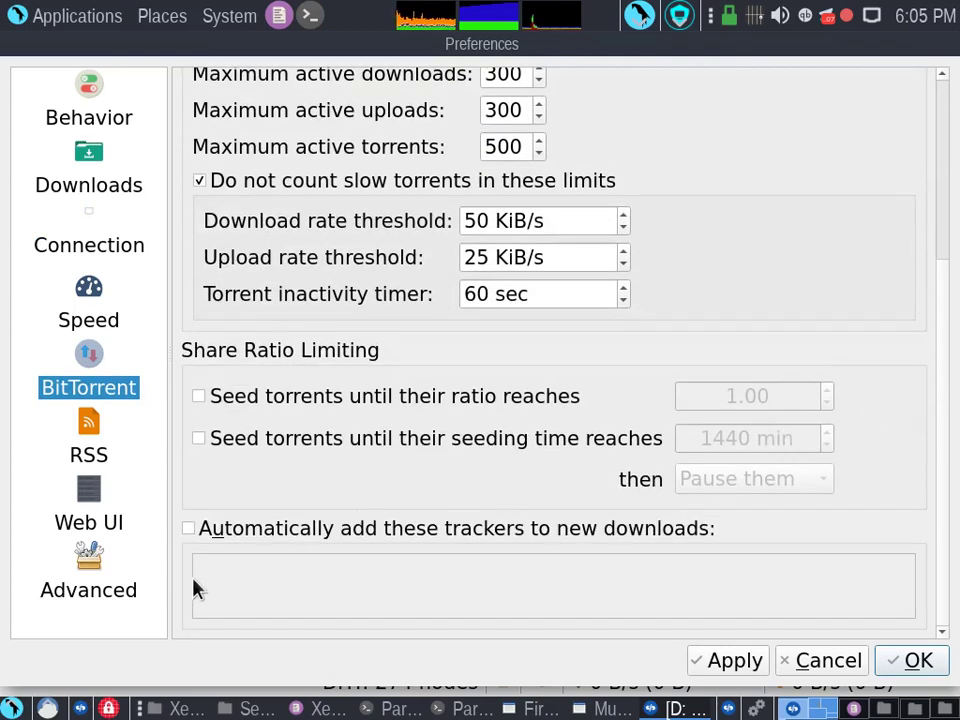
{"action": "left_click", "coordinate": [740, 664]}
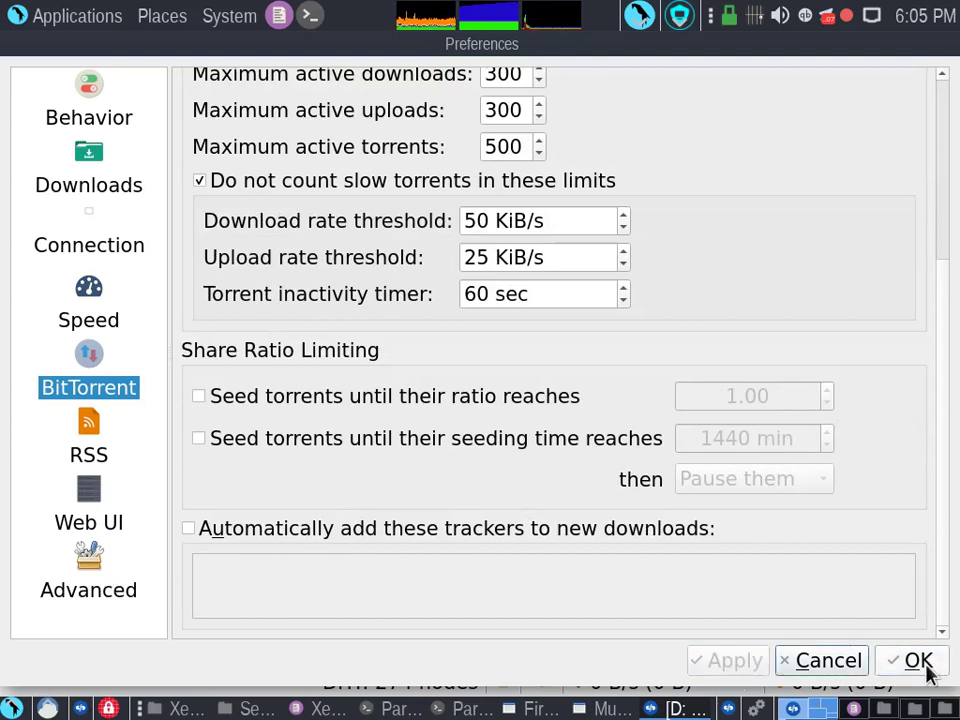
{"action": "left_click", "coordinate": [918, 664]}
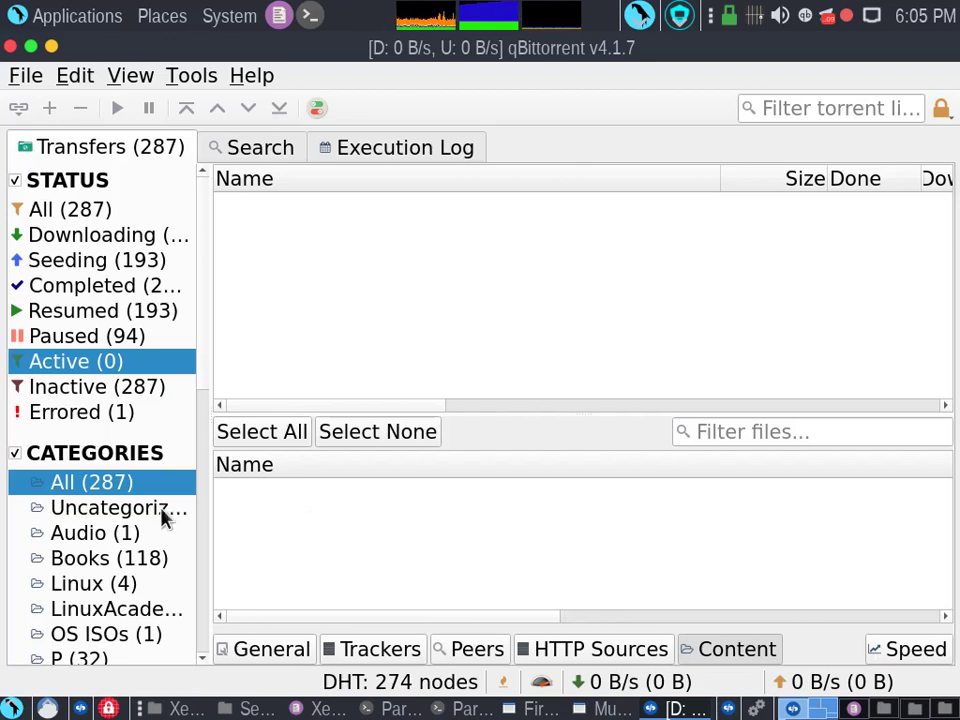
{"action": "scroll", "coordinate": [150, 530], "scroll_direction": "down", "scroll_amount": 2}
{"action": "scroll", "coordinate": [140, 546], "scroll_direction": "down", "scroll_amount": 2}
{"action": "scroll", "coordinate": [167, 551], "scroll_direction": "down", "scroll_amount": 3}
{"action": "scroll", "coordinate": [167, 551], "scroll_direction": "up", "scroll_amount": 3}
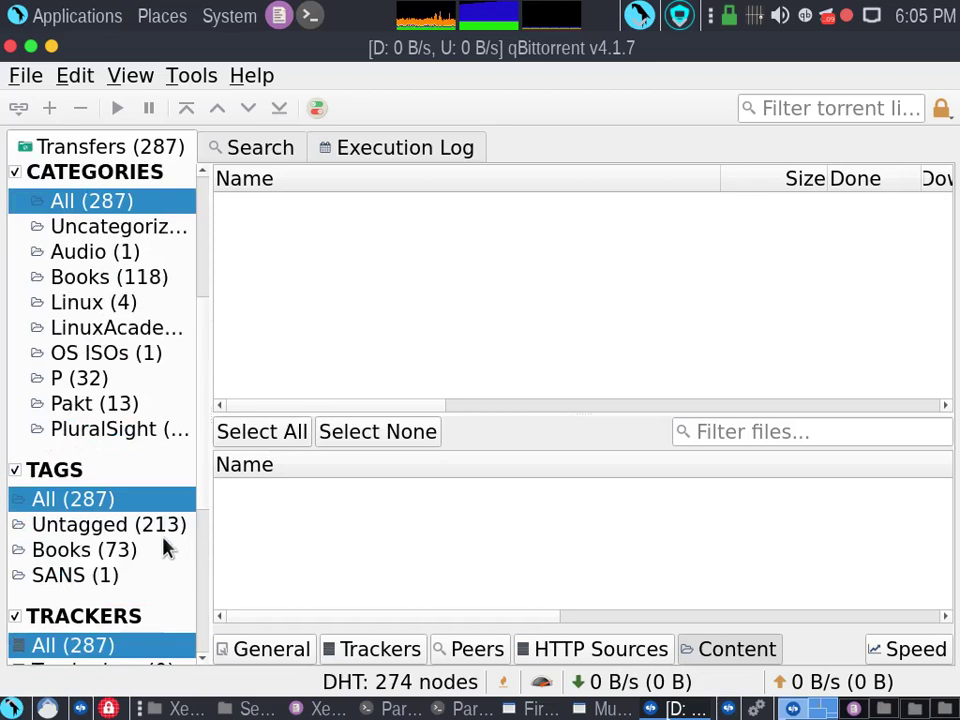
{"action": "left_click", "coordinate": [91, 362]}
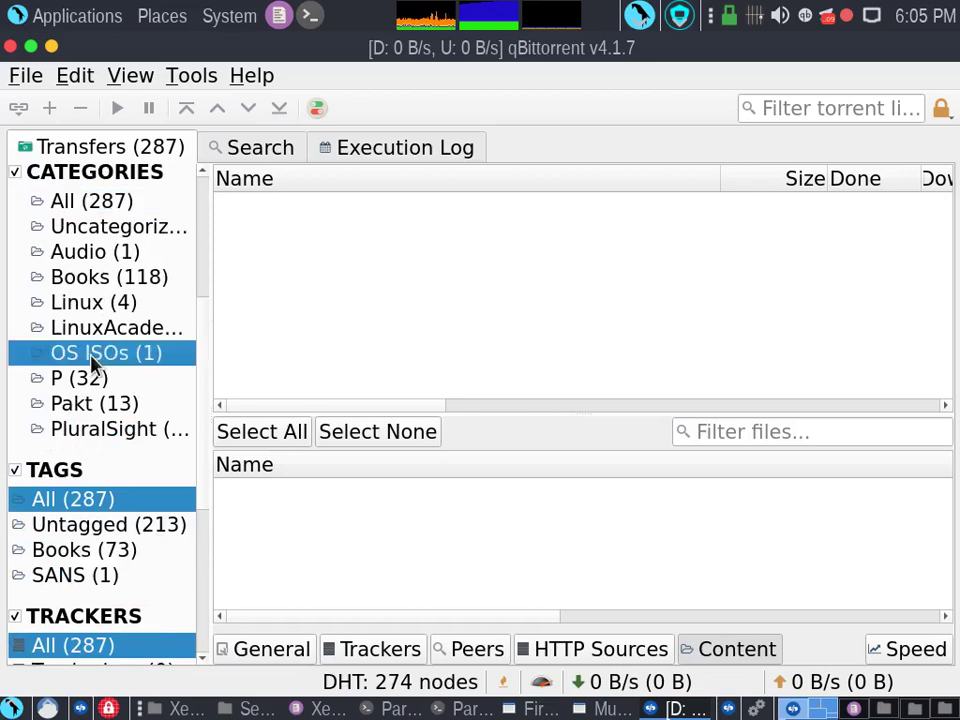
{"action": "scroll", "coordinate": [100, 420], "scroll_direction": "up", "scroll_amount": 2}
{"action": "scroll", "coordinate": [110, 470], "scroll_direction": "up", "scroll_amount": 3}
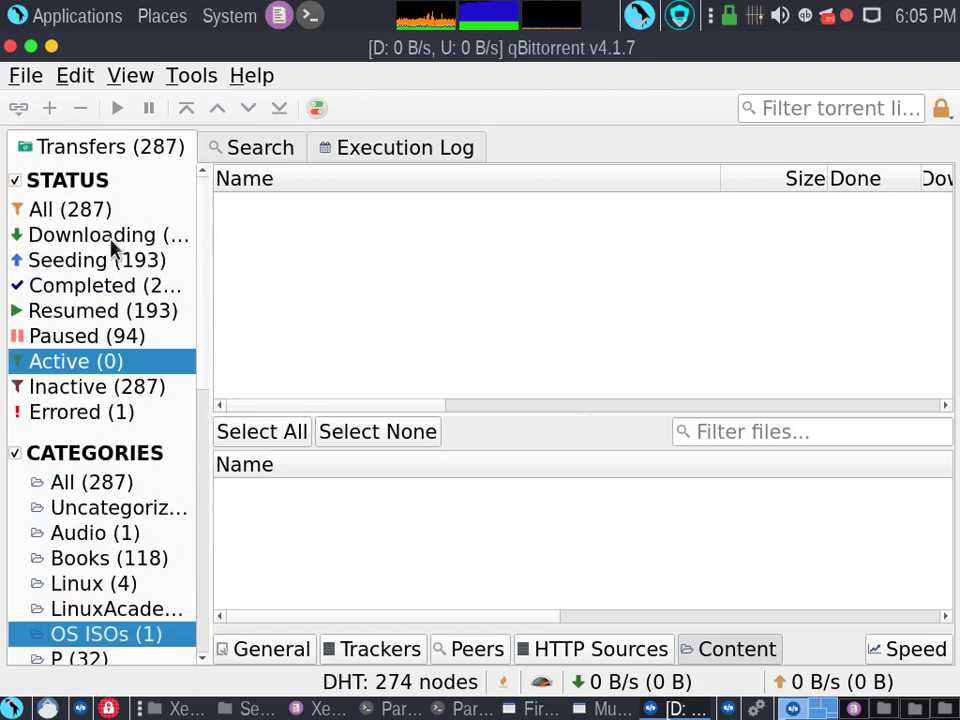
{"action": "left_click", "coordinate": [109, 212]}
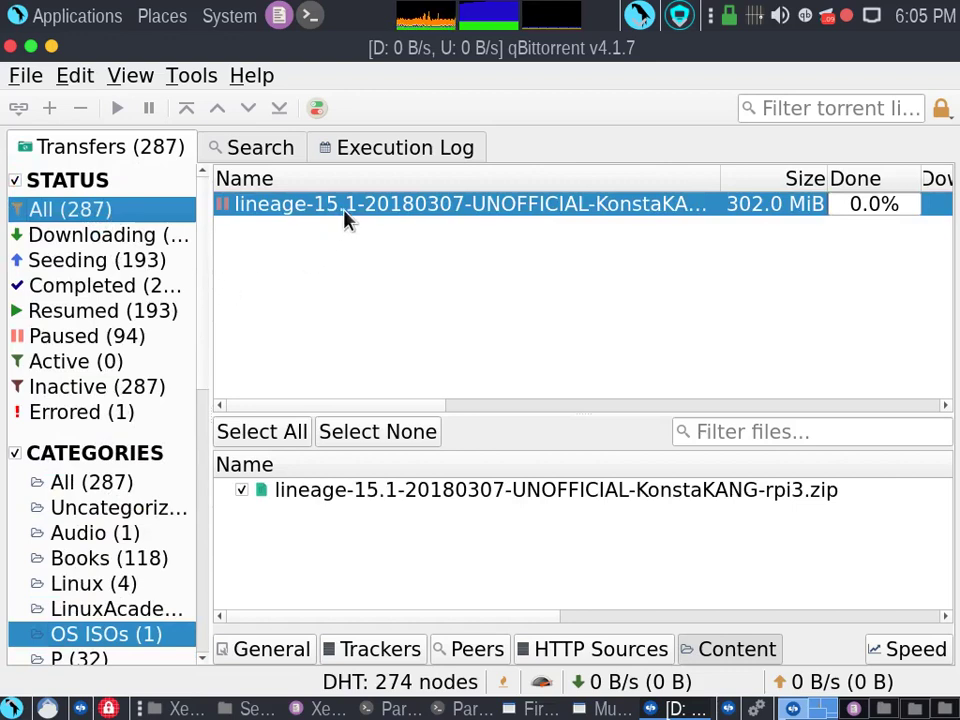
{"action": "scroll", "coordinate": [133, 581], "scroll_direction": "down", "scroll_amount": 1}
{"action": "scroll", "coordinate": [145, 556], "scroll_direction": "down", "scroll_amount": 1}
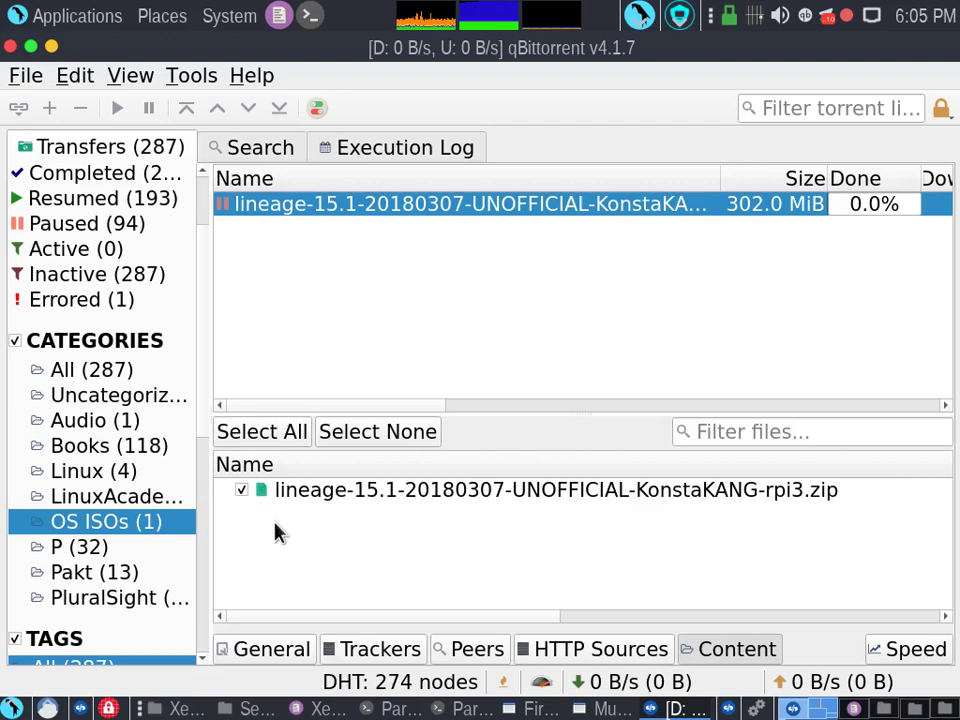
{"action": "scroll", "coordinate": [154, 606], "scroll_direction": "down", "scroll_amount": 3}
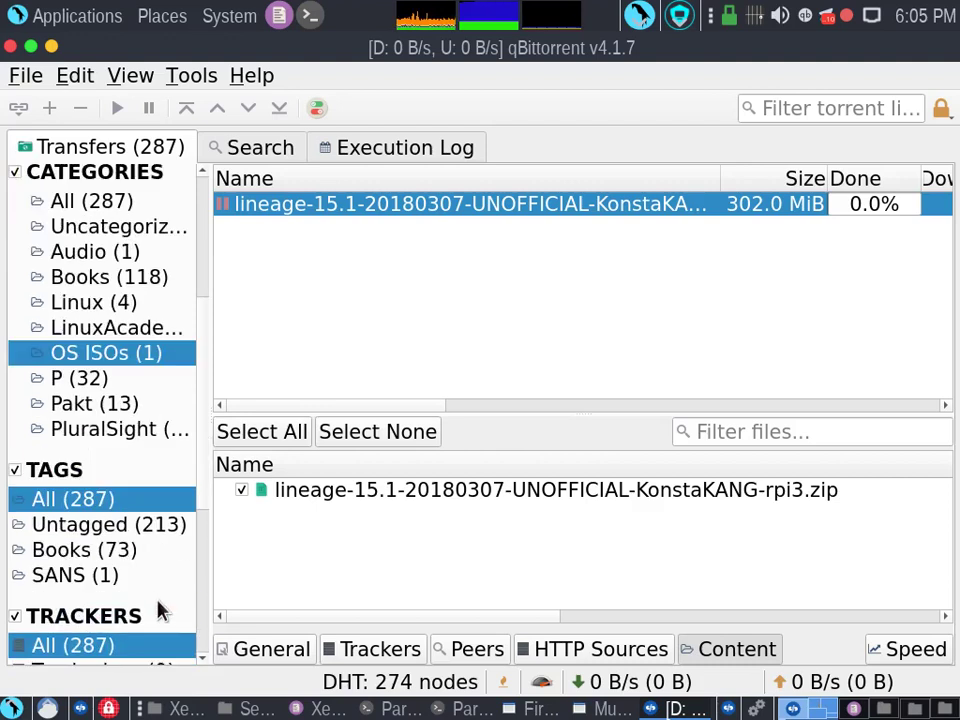
{"action": "scroll", "coordinate": [160, 610], "scroll_direction": "down", "scroll_amount": 2}
{"action": "scroll", "coordinate": [162, 610], "scroll_direction": "up", "scroll_amount": 5}
{"action": "scroll", "coordinate": [140, 607], "scroll_direction": "down", "scroll_amount": 1}
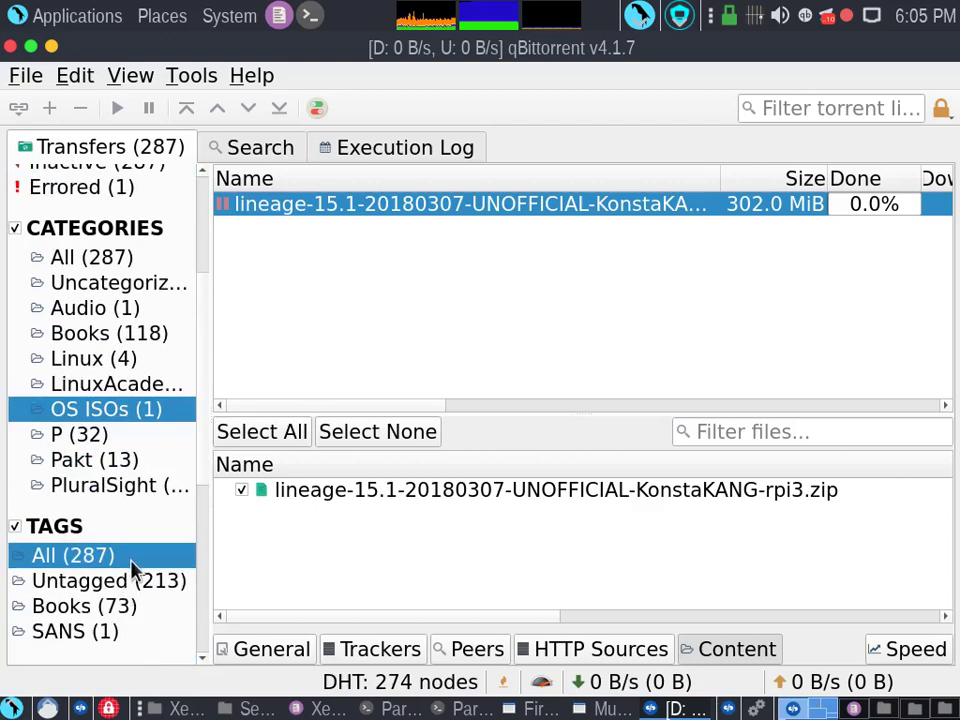
{"action": "scroll", "coordinate": [137, 567], "scroll_direction": "up", "scroll_amount": 1}
{"action": "scroll", "coordinate": [137, 567], "scroll_direction": "up", "scroll_amount": 2}
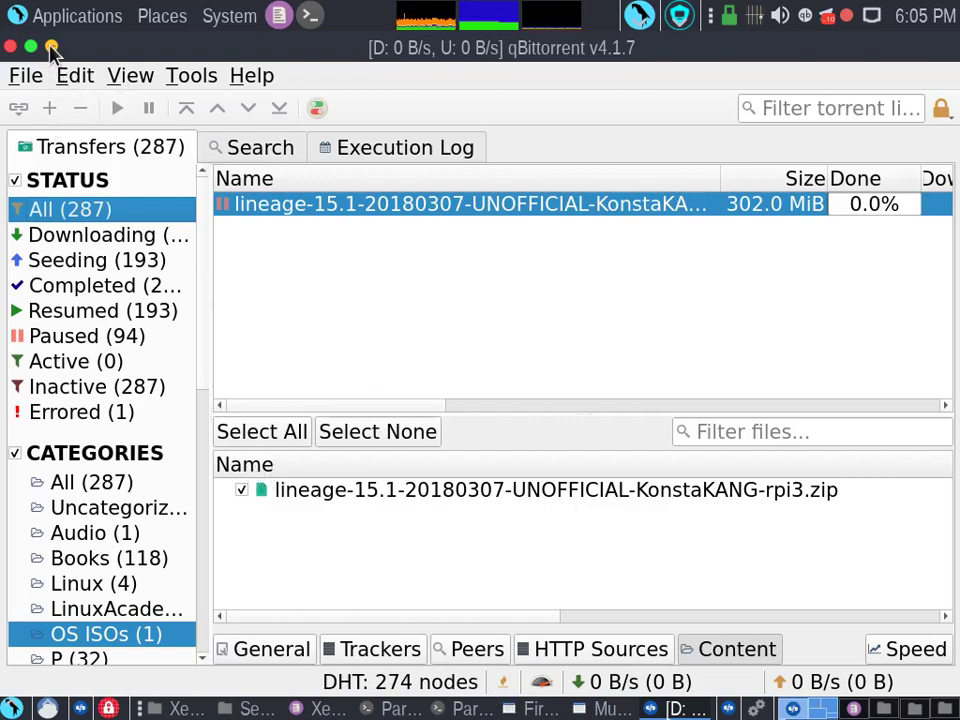
{"action": "left_click", "coordinate": [190, 78]}
{"action": "left_click", "coordinate": [261, 168]}
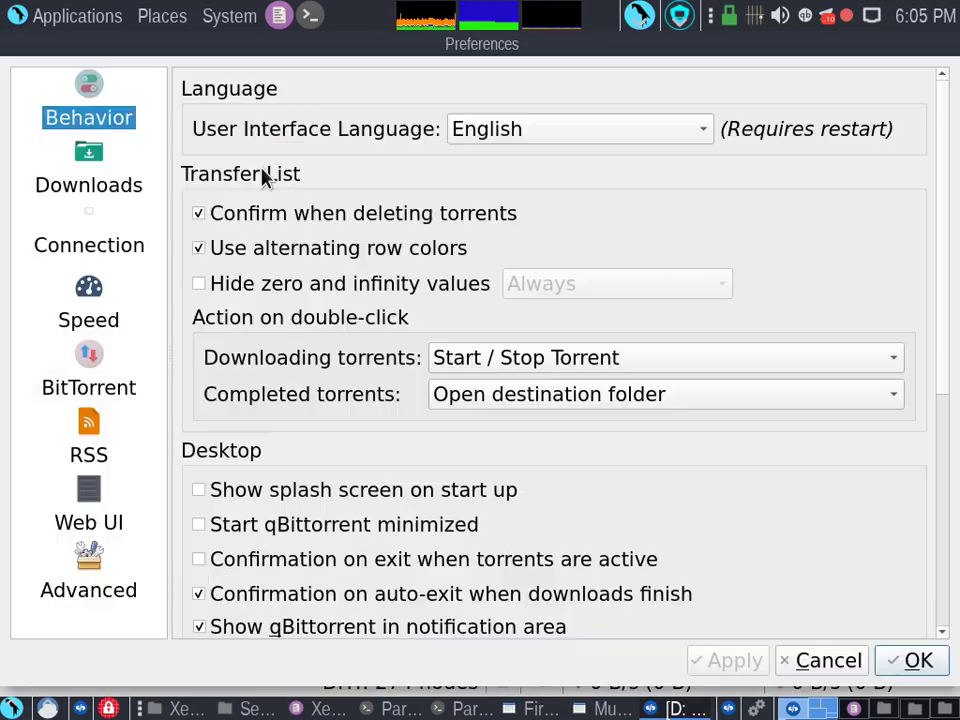
{"action": "left_click", "coordinate": [118, 235]}
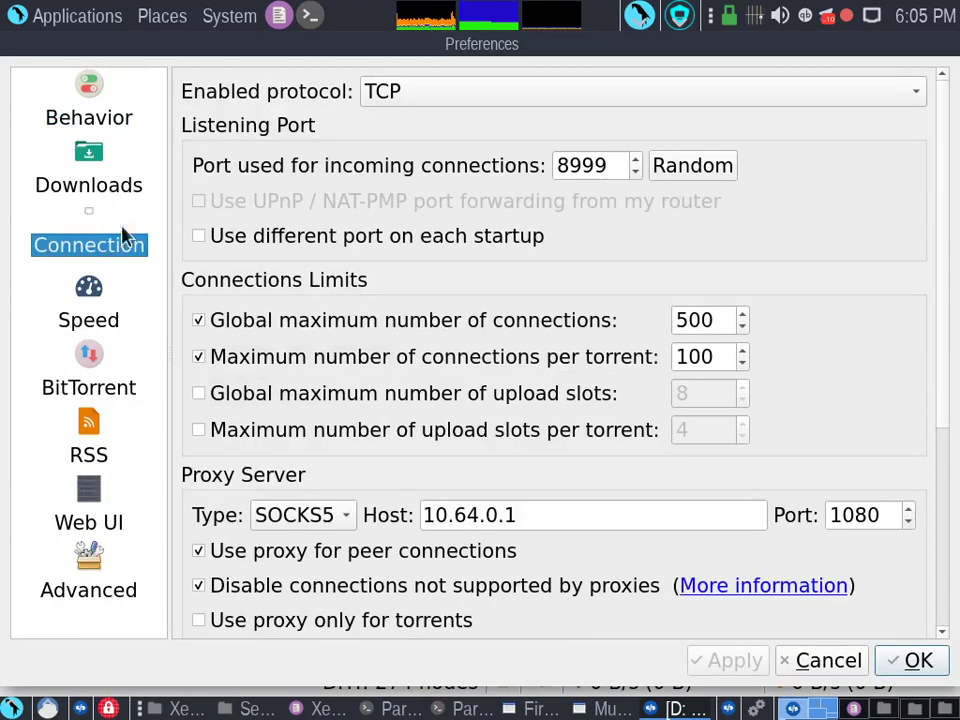
{"action": "scroll", "coordinate": [340, 340], "scroll_direction": "down", "scroll_amount": 2}
{"action": "scroll", "coordinate": [300, 400], "scroll_direction": "down", "scroll_amount": 1}
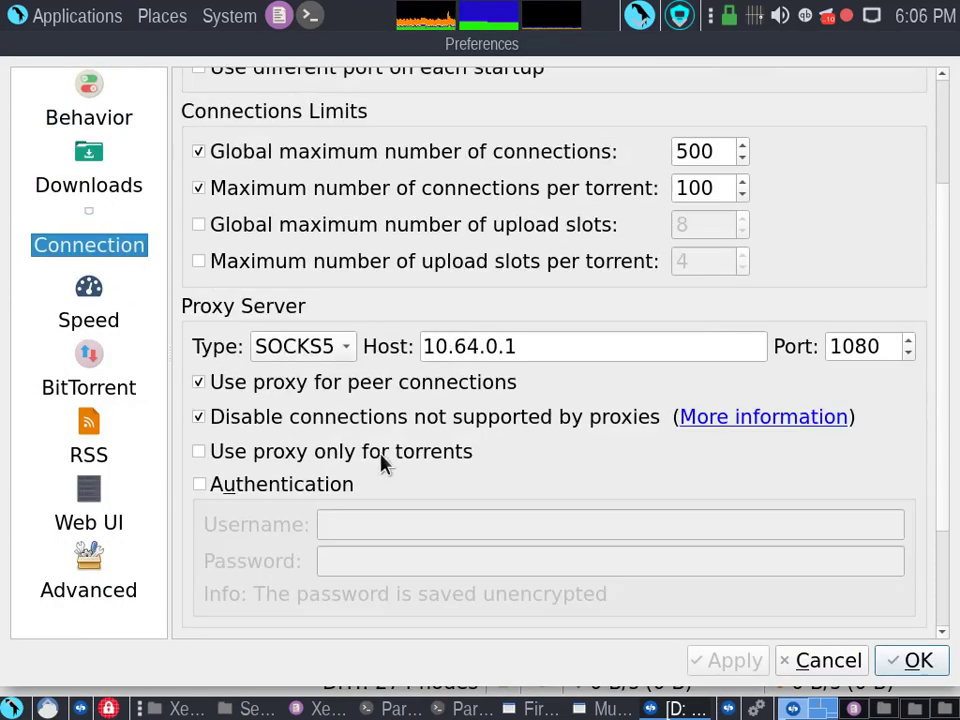
{"action": "scroll", "coordinate": [395, 460], "scroll_direction": "down", "scroll_amount": 3}
{"action": "scroll", "coordinate": [420, 442], "scroll_direction": "down", "scroll_amount": 1}
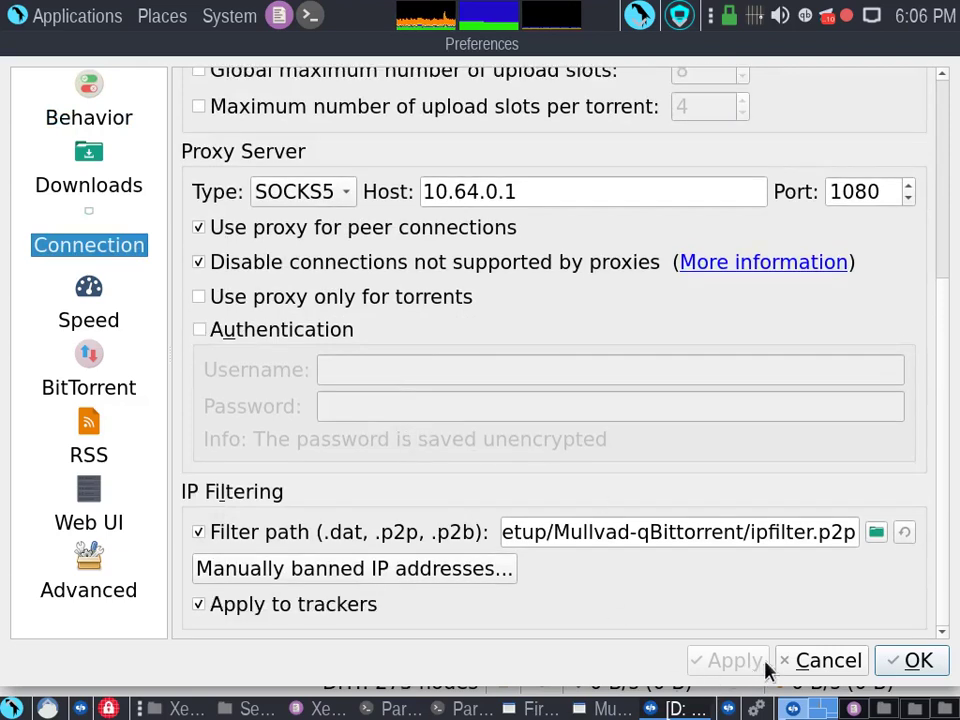
{"action": "left_click", "coordinate": [798, 658]}
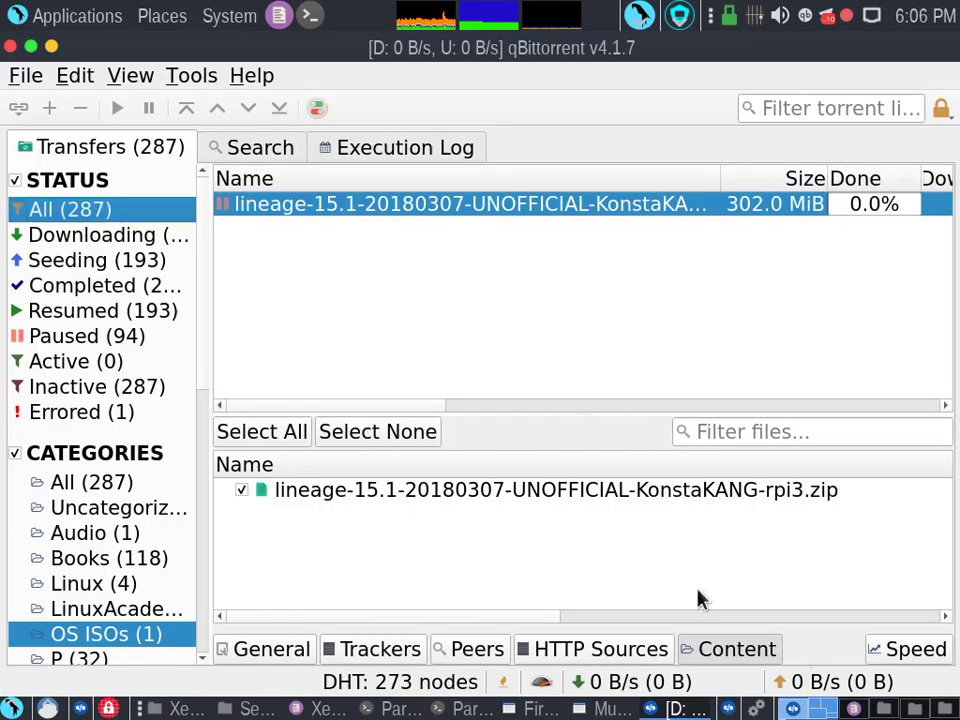
{"action": "left_click", "coordinate": [278, 152]}
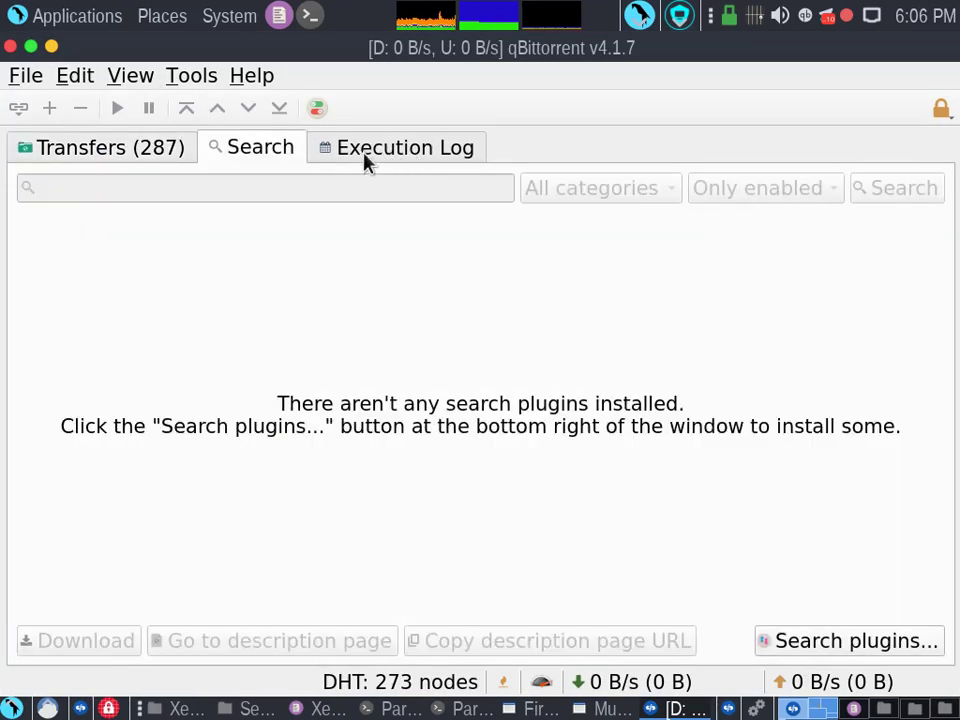
{"action": "left_click", "coordinate": [840, 651]}
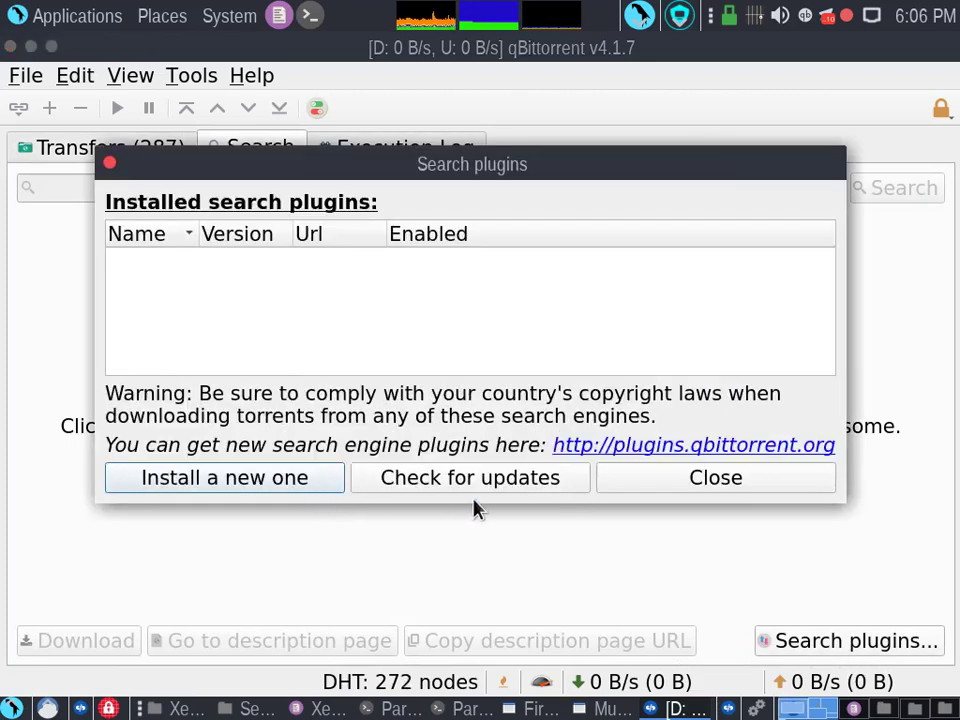
{"action": "left_click", "coordinate": [677, 497]}
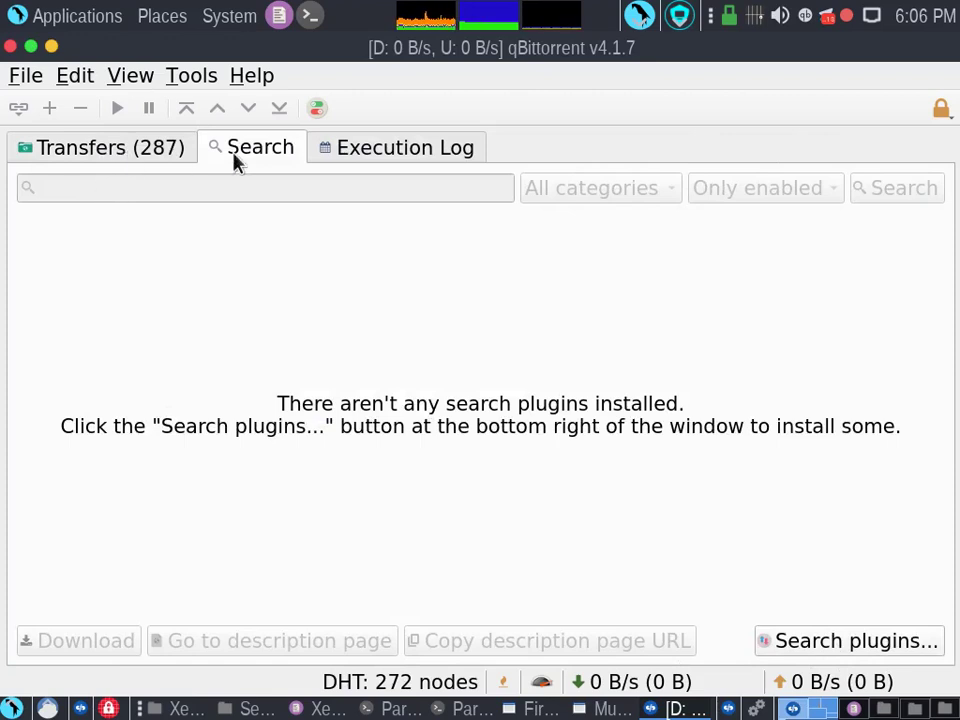
Resume the lineage torrent and force a reannounce to its linuxtracker tracker
{"action": "left_click", "coordinate": [143, 160]}
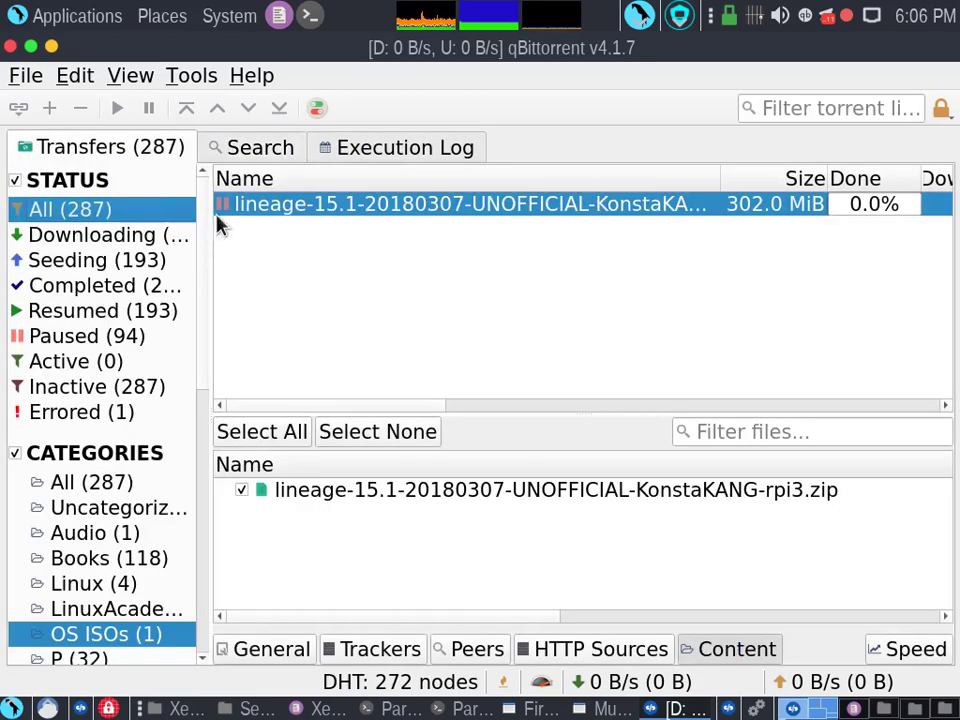
{"action": "left_click", "coordinate": [123, 110]}
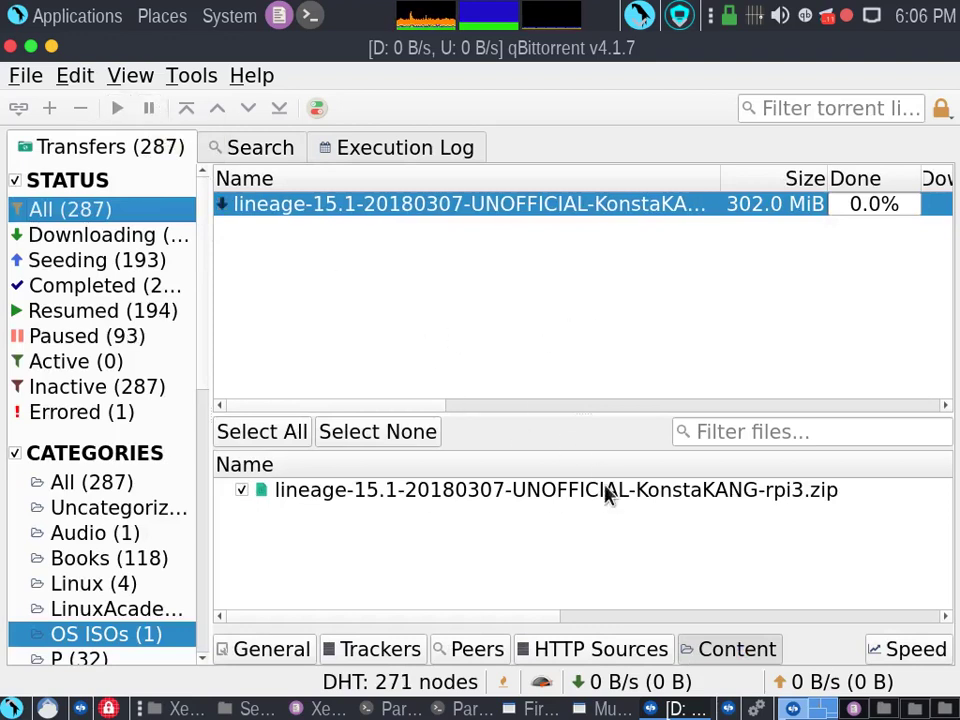
{"action": "left_click", "coordinate": [456, 650]}
{"action": "left_click", "coordinate": [407, 652]}
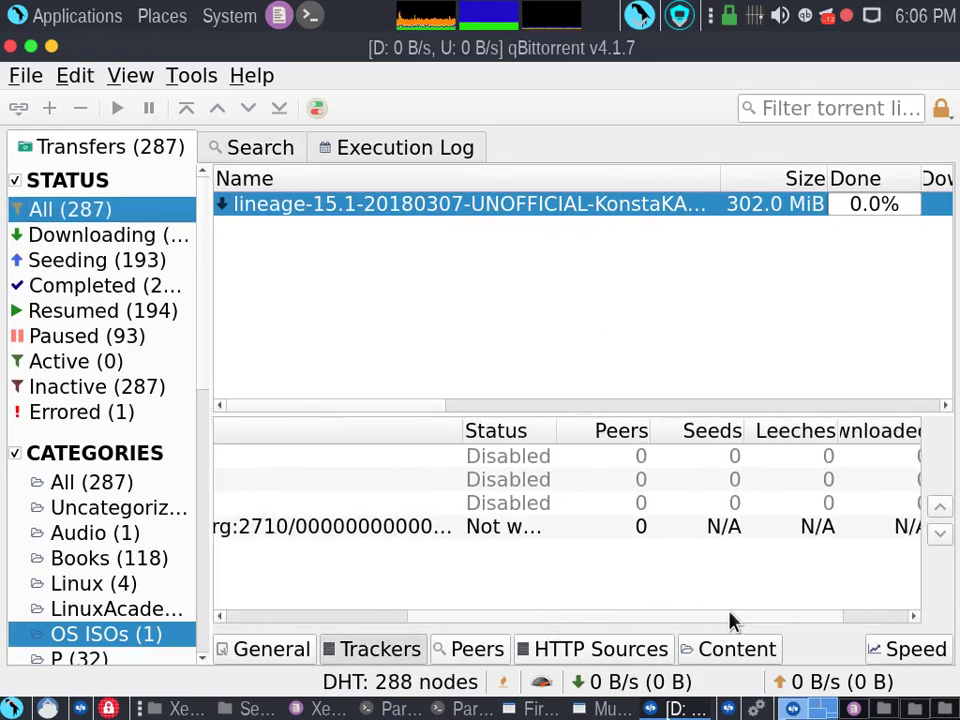
{"action": "left_click_drag", "start_coordinate": [548, 618], "coordinate": [214, 621]}
{"action": "right_click", "coordinate": [375, 527]}
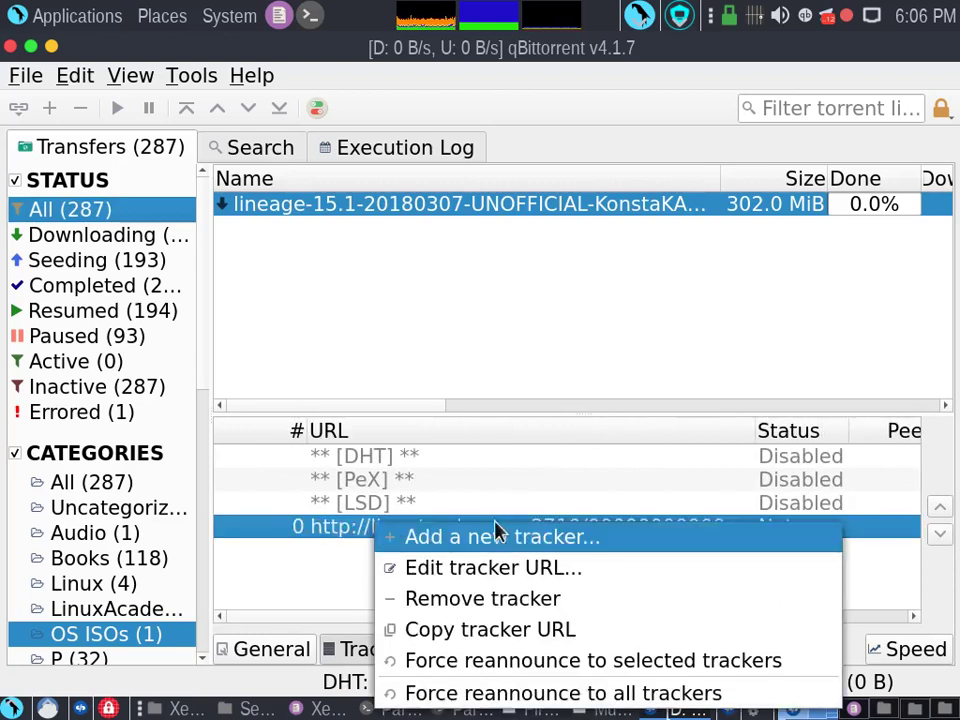
{"action": "left_click", "coordinate": [515, 662]}
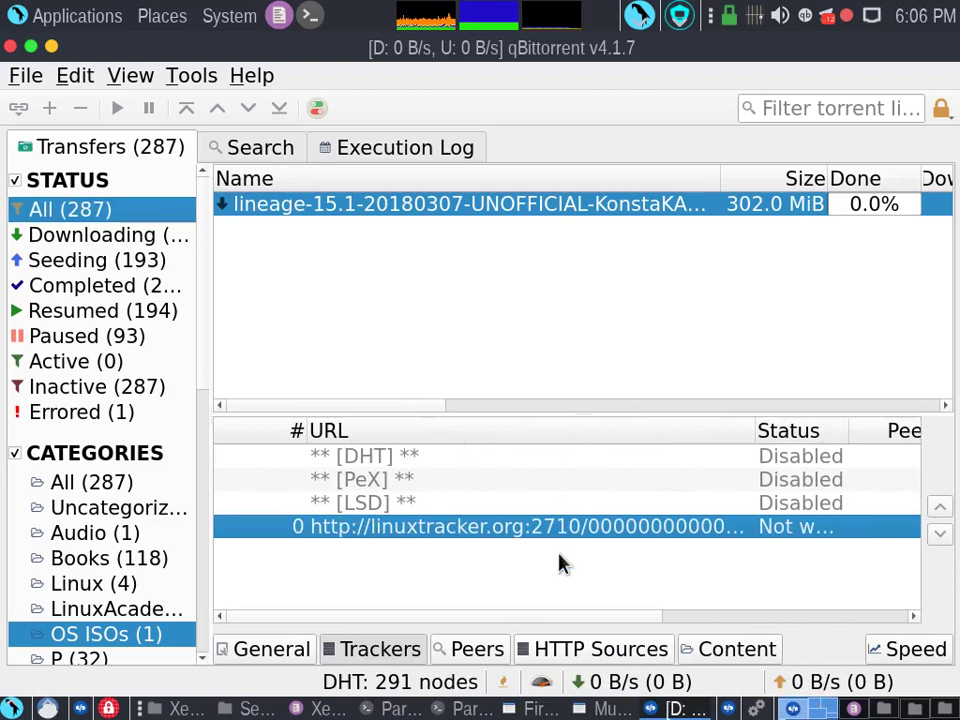
Pause the downloading lineage torrent and exit qBittorrent
{"action": "mouse_move", "coordinate": [432, 410]}
{"action": "left_mouse_down"}
{"action": "mouse_move", "coordinate": [630, 408]}
{"action": "mouse_move", "coordinate": [283, 416]}
{"action": "left_mouse_up"}
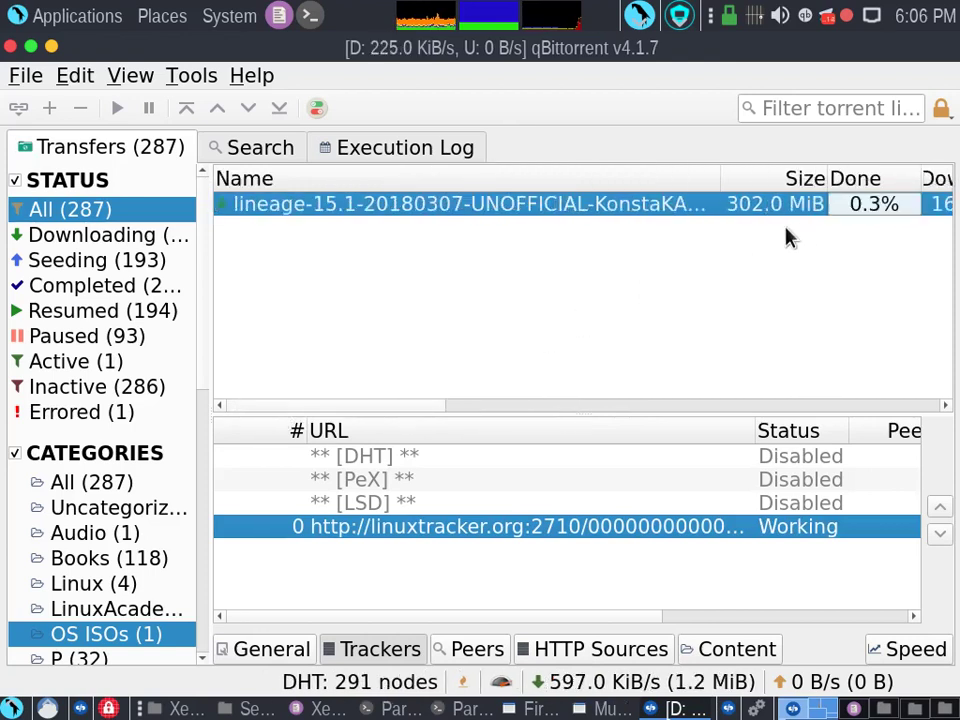
{"action": "left_click_drag", "start_coordinate": [347, 407], "coordinate": [598, 410]}
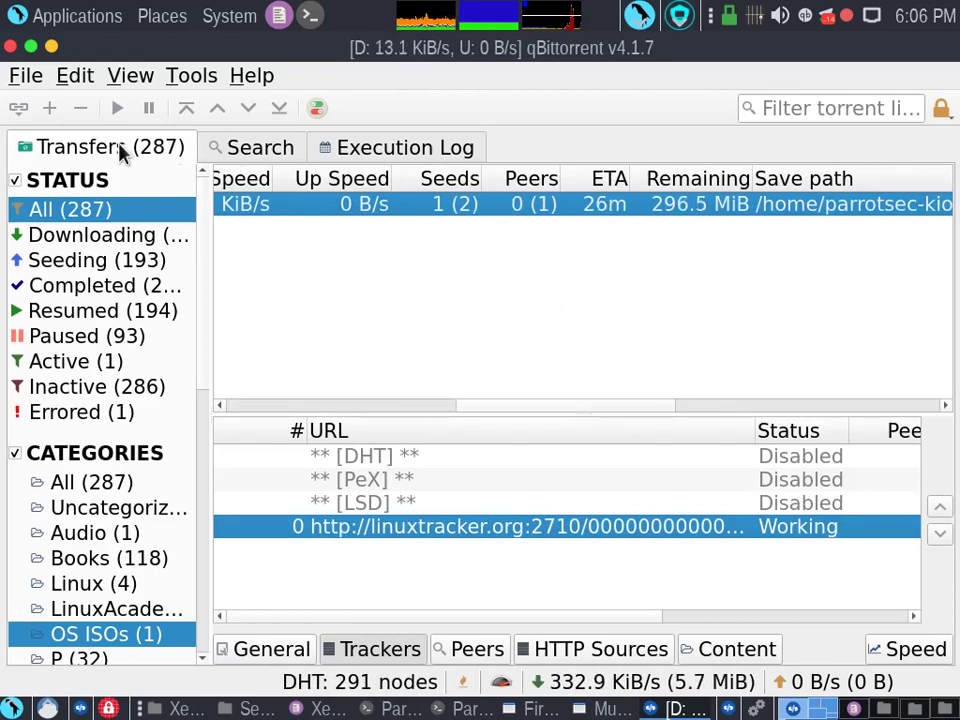
{"action": "left_click", "coordinate": [148, 107]}
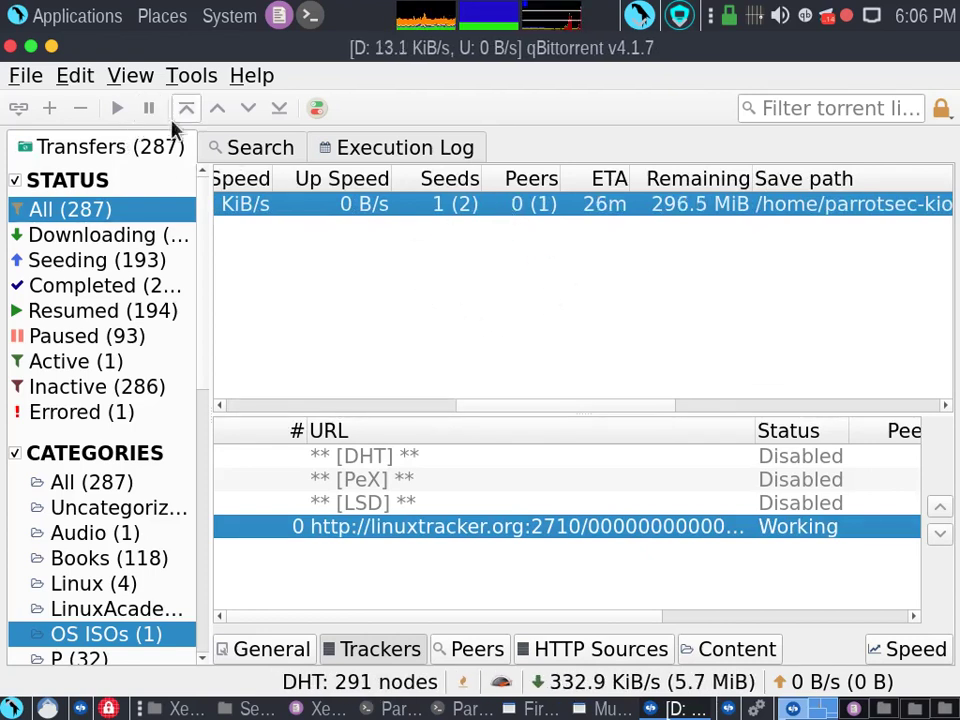
{"action": "left_click", "coordinate": [22, 78]}
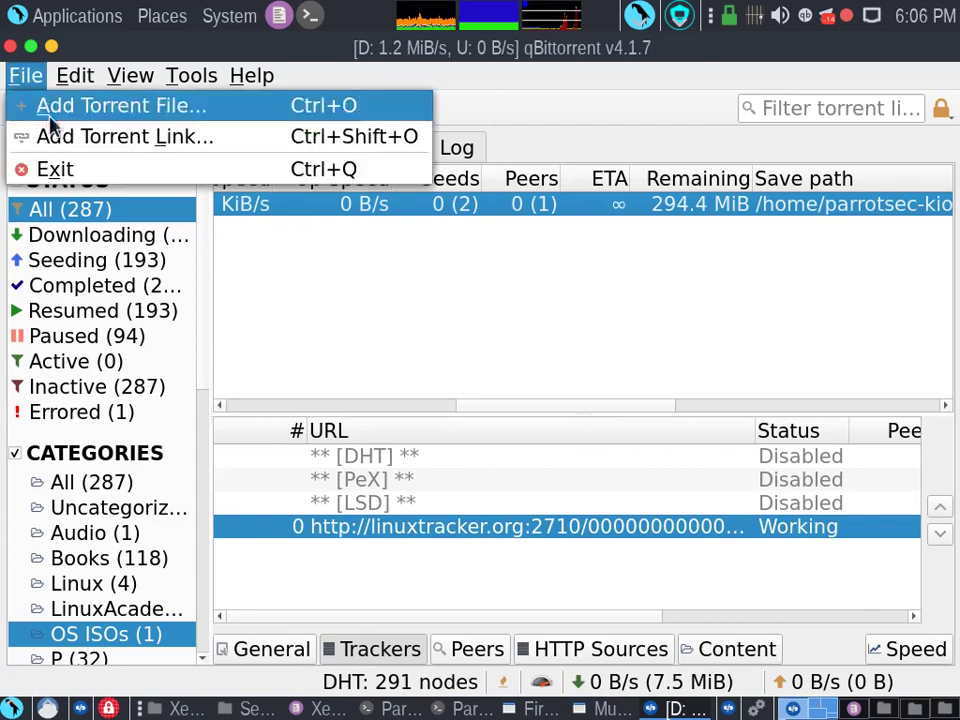
{"action": "left_click", "coordinate": [125, 172]}
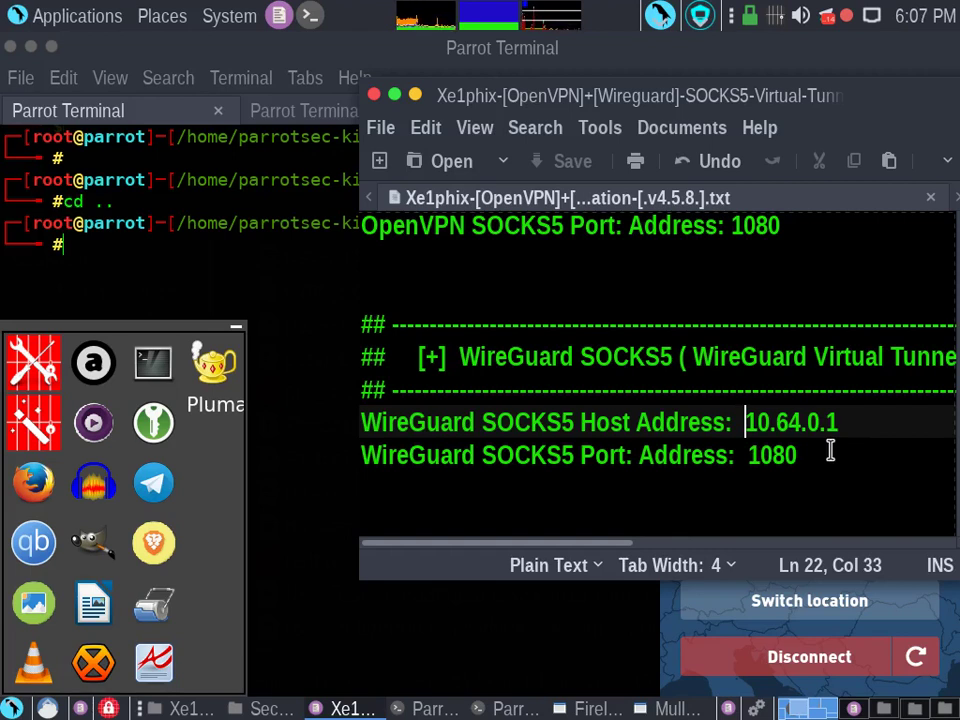
{"action": "scroll", "coordinate": [753, 445], "scroll_direction": "up", "scroll_amount": 2}
{"action": "scroll", "coordinate": [753, 435], "scroll_direction": "up", "scroll_amount": 1}
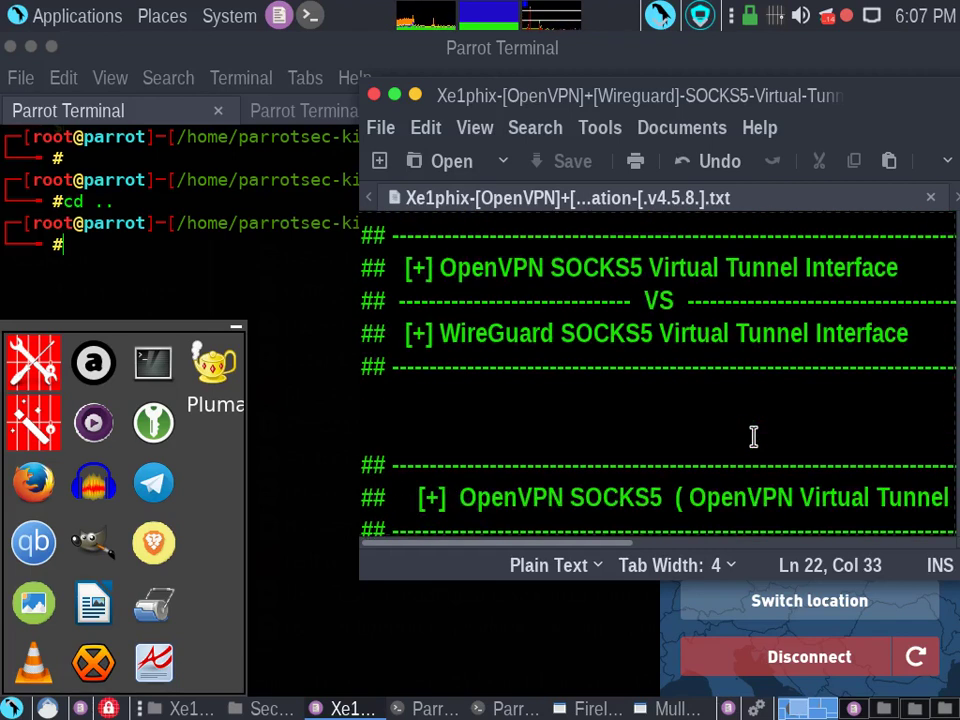
{"action": "scroll", "coordinate": [790, 410], "scroll_direction": "down", "scroll_amount": 2}
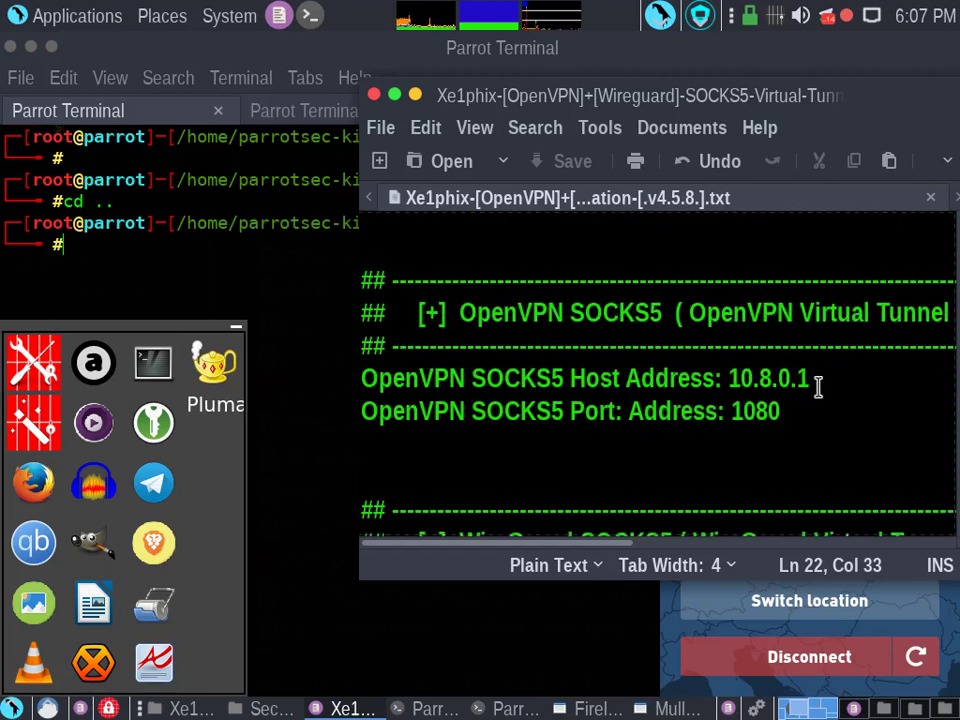